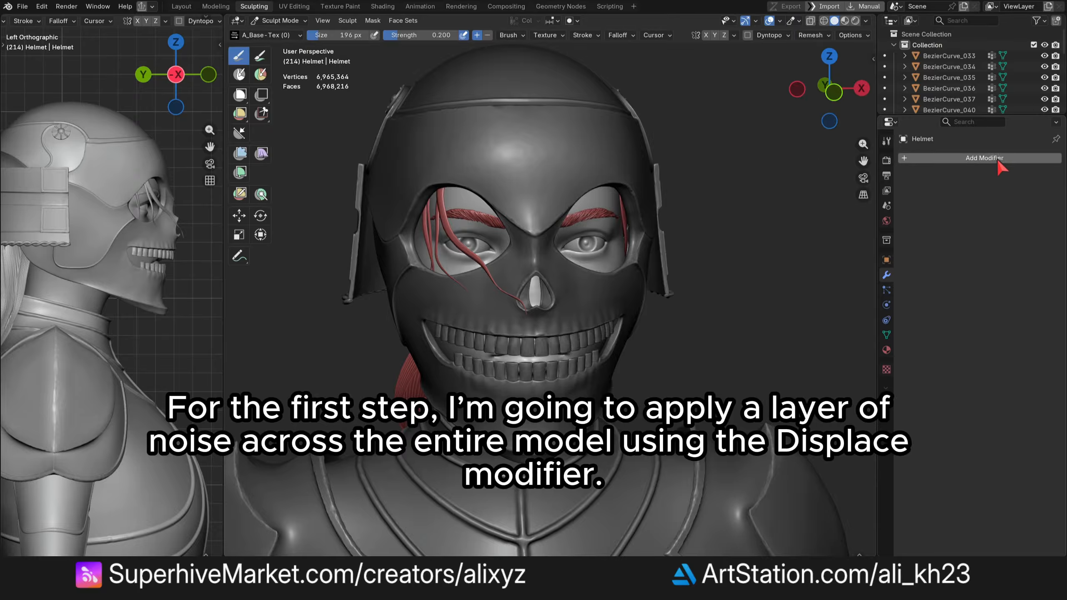
# - Add a Displace modifier to the helmet and create a new texture for it
pyautogui.click(998, 157)
pyautogui.write('dis')
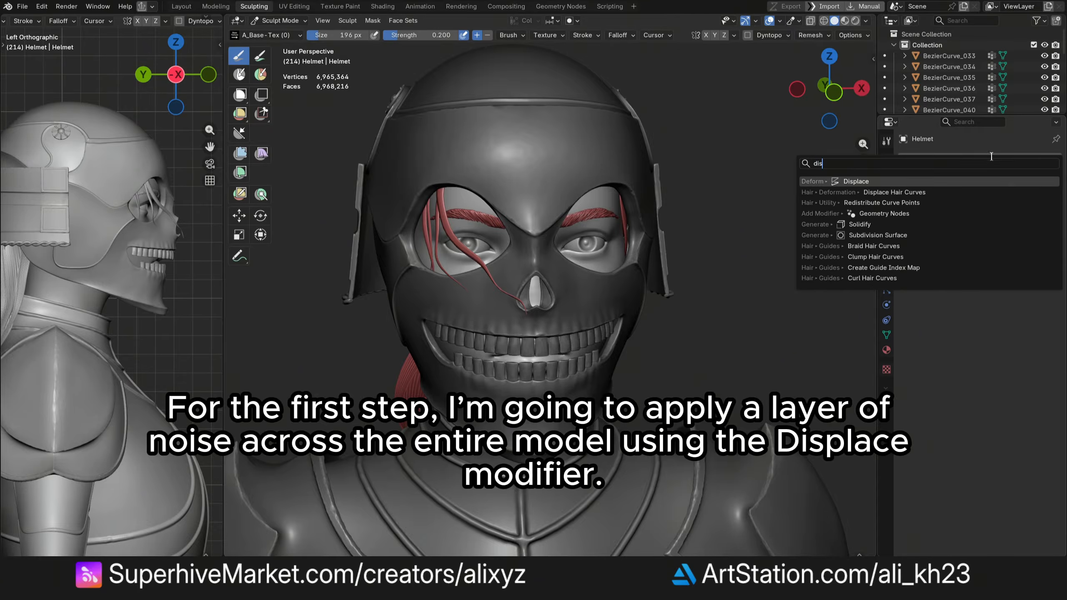
pyautogui.click(947, 181)
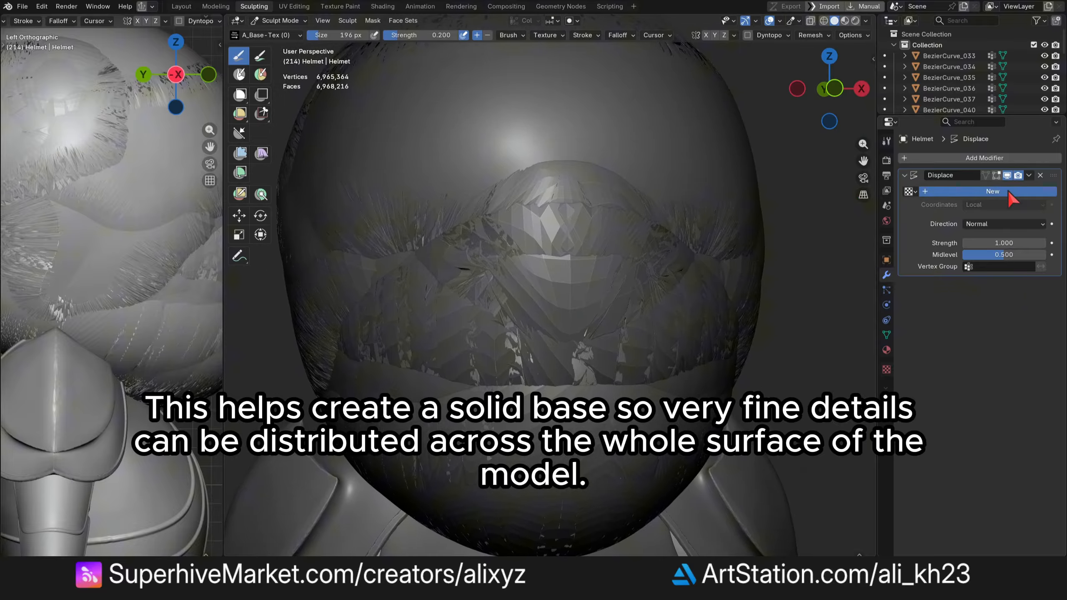
pyautogui.click(1008, 192)
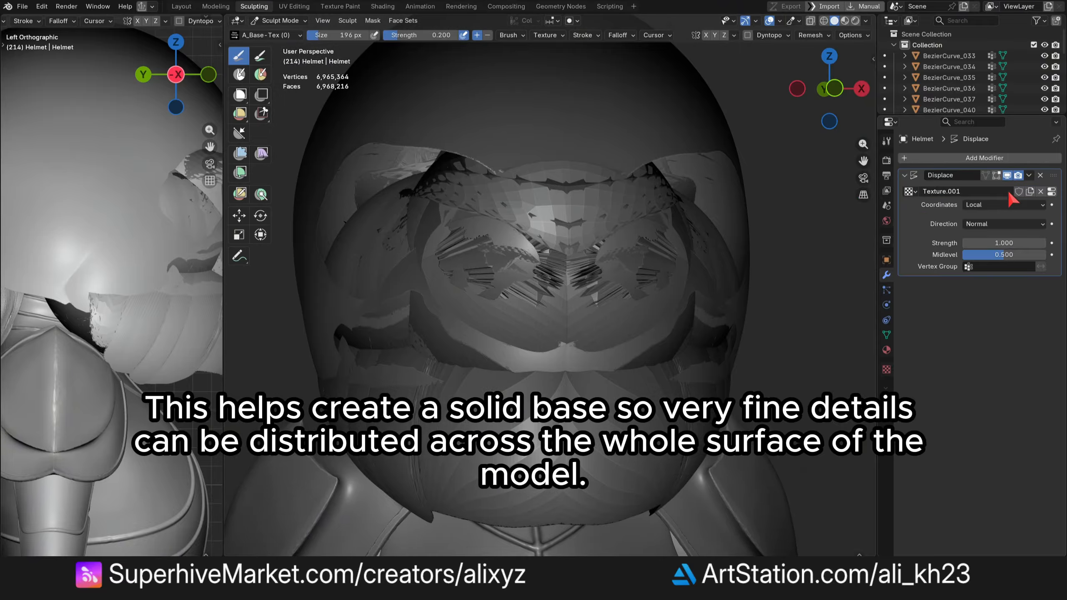
# - Set the displacement strength to 0.01
pyautogui.doubleClick(1017, 242)
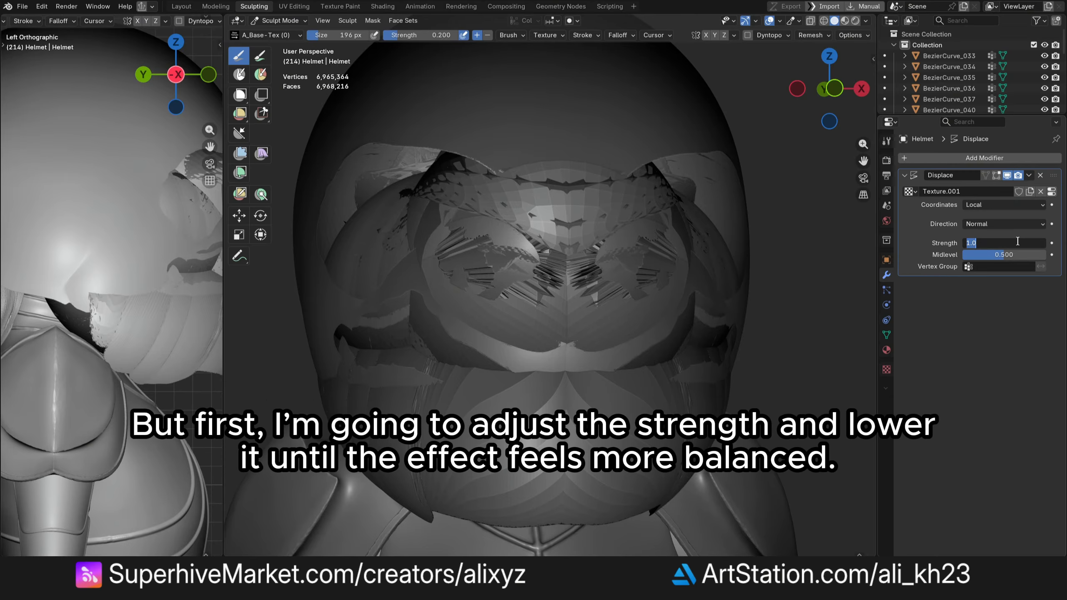
pyautogui.write('.01')
pyautogui.press('Return')
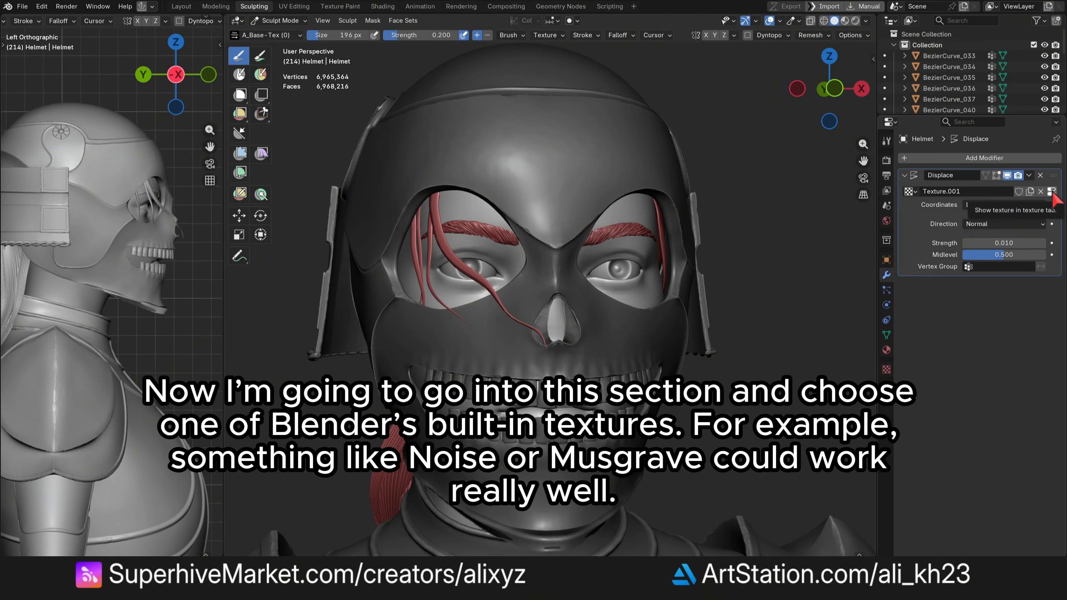
# - Open the displacement texture and set its type to Musgrave
pyautogui.click(1051, 191)
pyautogui.click(1049, 192)
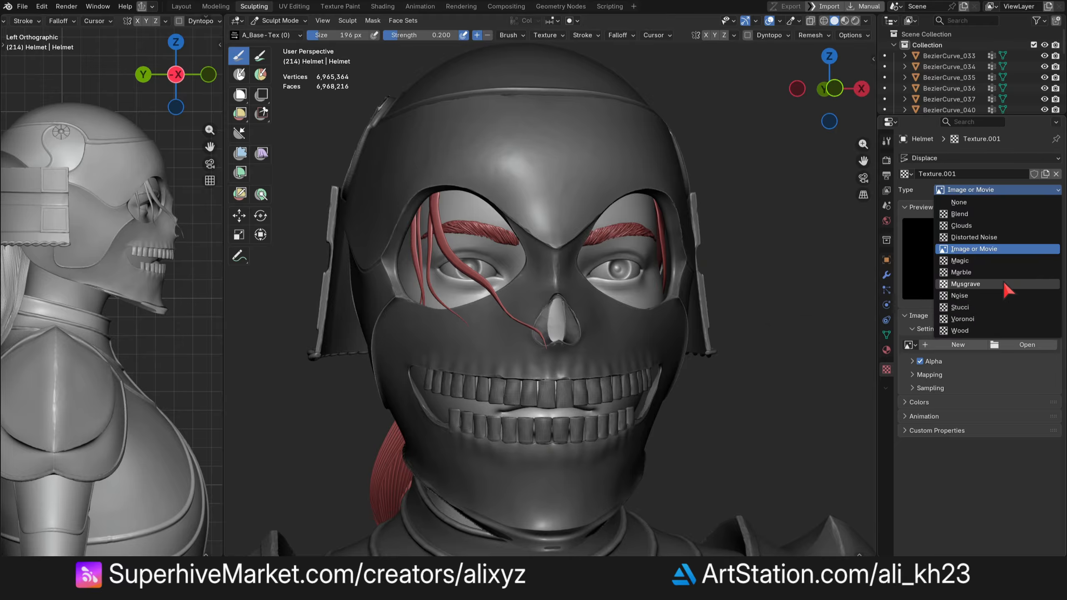
pyautogui.click(1004, 284)
pyautogui.moveTo(825, 91); pyautogui.dragTo(850, 92)
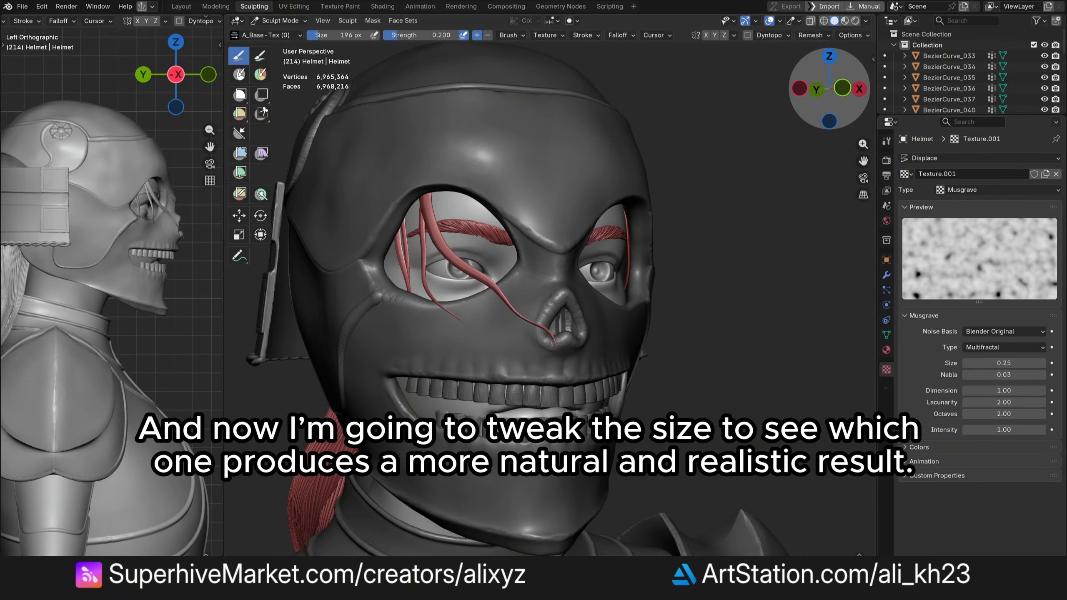
# - Set the Musgrave texture size to 0.002
pyautogui.click(1017, 362)
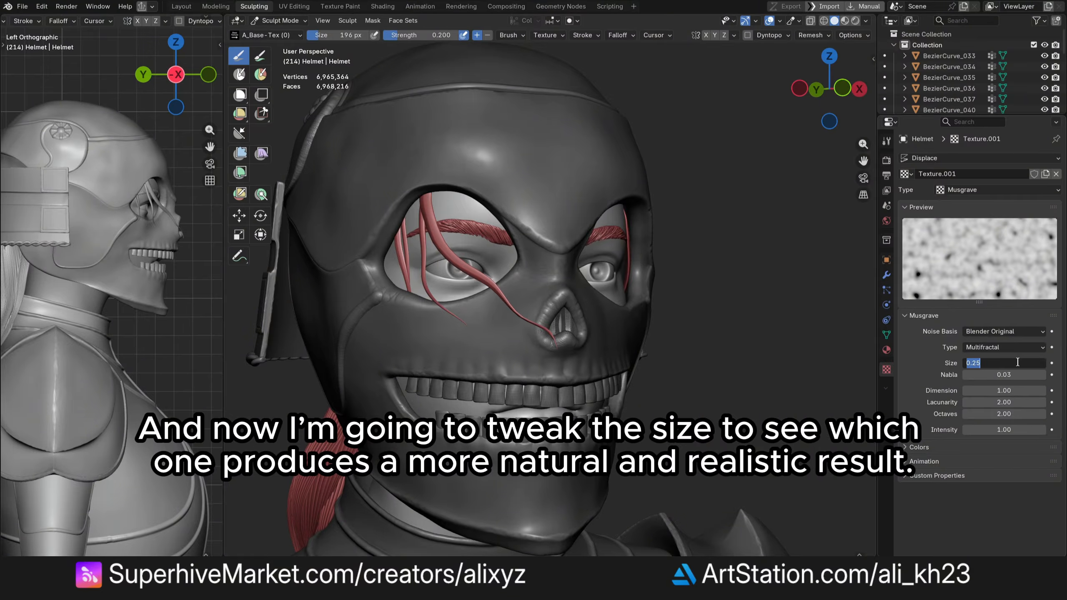
pyautogui.press('BackSpace')
pyautogui.press('Return')
pyautogui.click(1018, 362)
pyautogui.press('BackSpace')
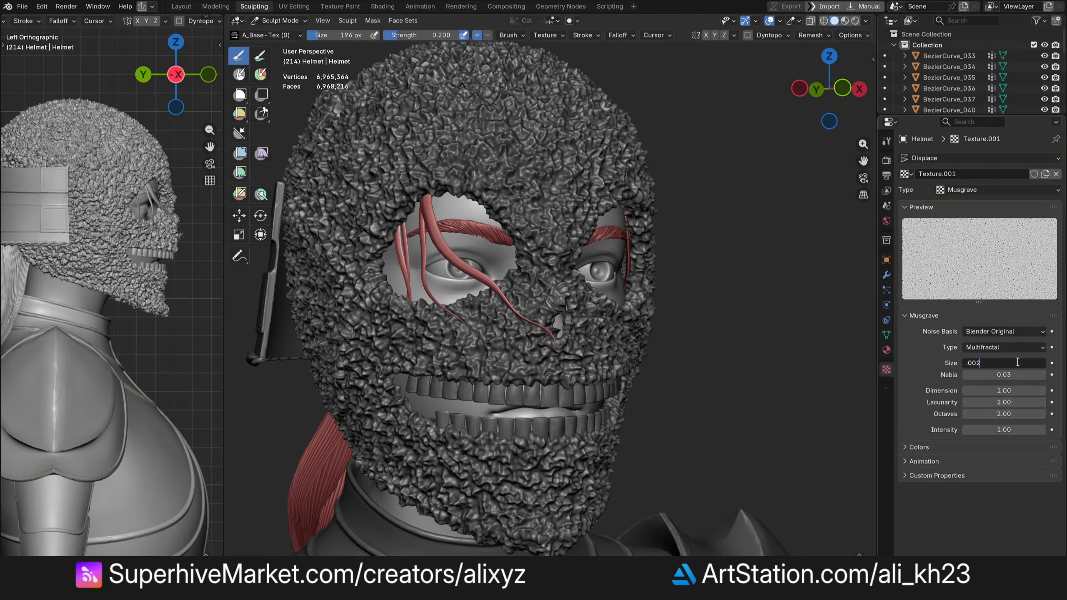
pyautogui.press('Return')
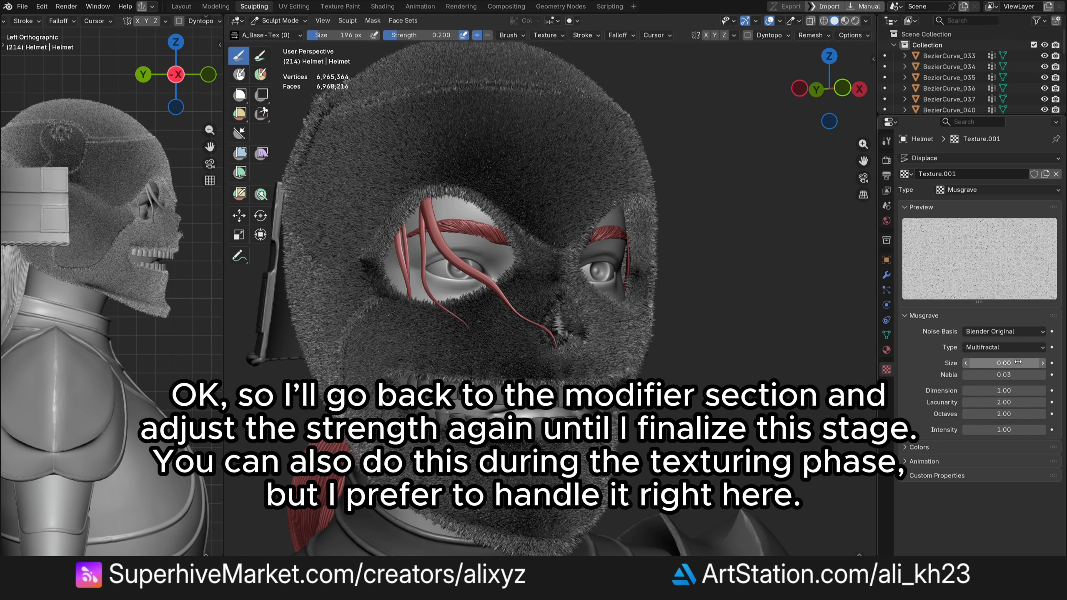
# - Set the Displace modifier's strength to 0.002
pyautogui.click(886, 275)
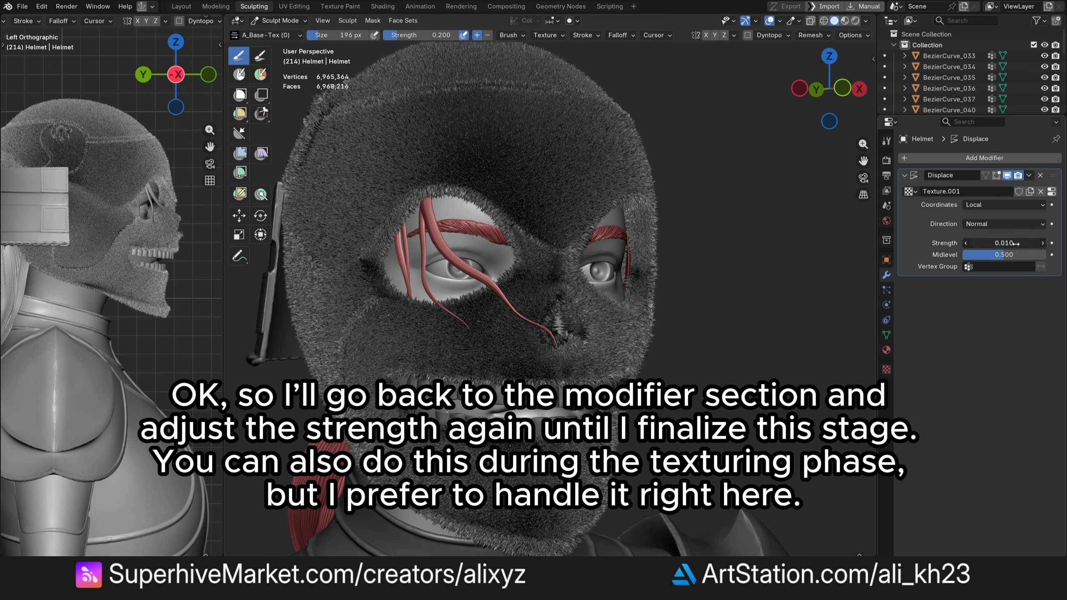
pyautogui.click(1015, 244)
pyautogui.press('BackSpace')
pyautogui.write('.002')
pyautogui.press('Return')
# - Lower the Displace modifier's strength to 0.0001
pyautogui.click(1015, 243)
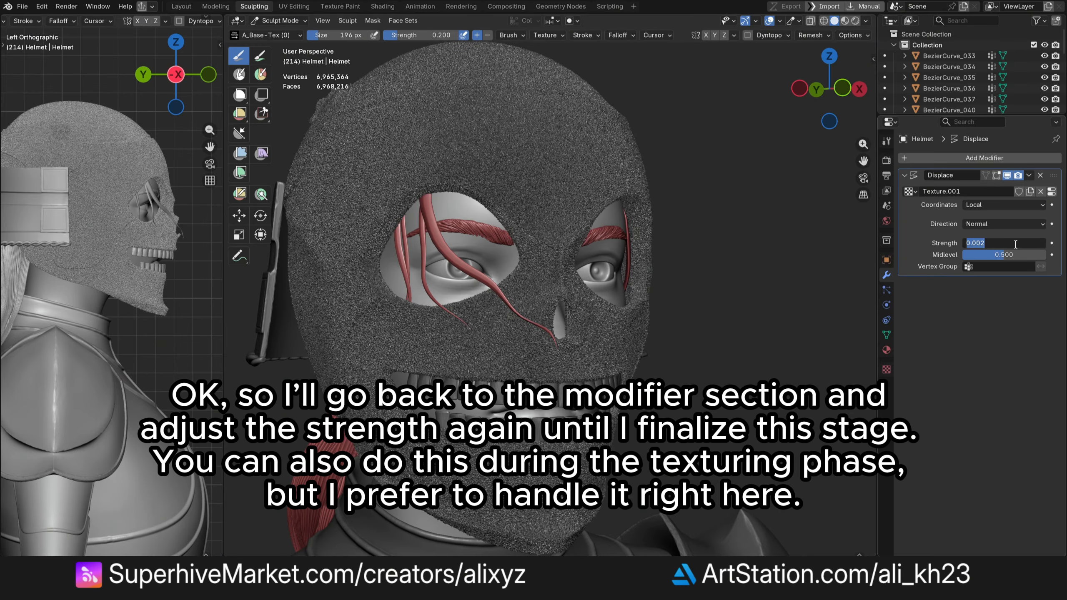
pyautogui.write('.0001')
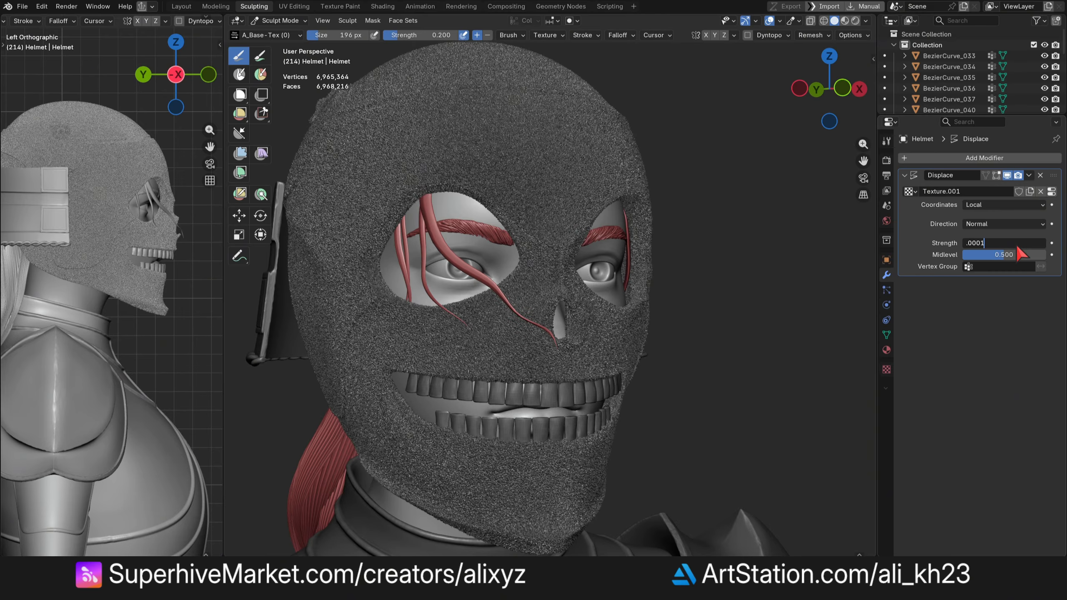
pyautogui.press('Return')
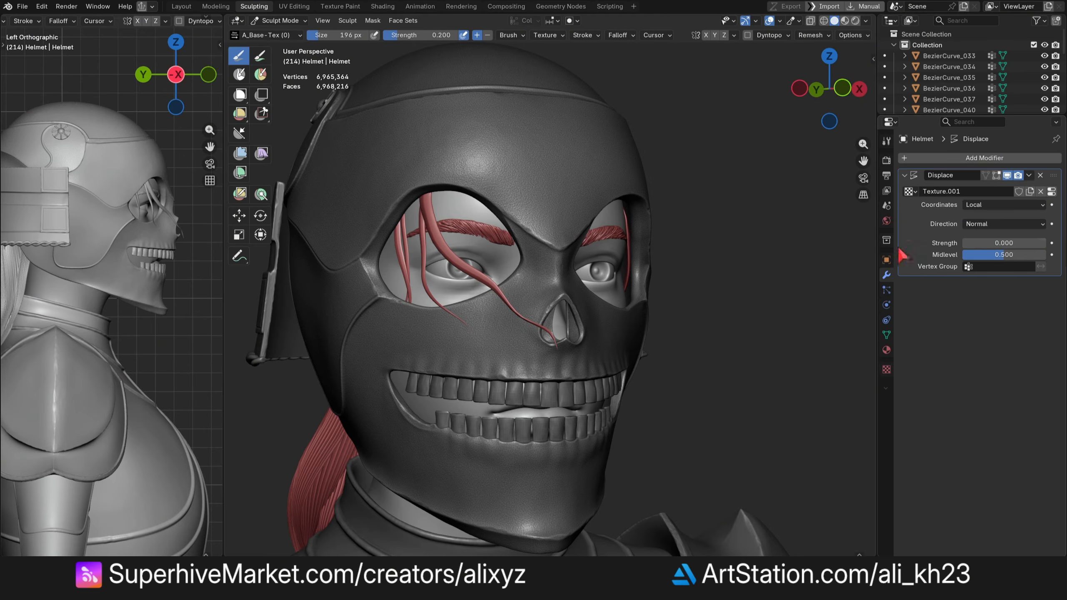
# - Try Distorted Noise as the displacement texture type
pyautogui.scroll(6, 499, 107)
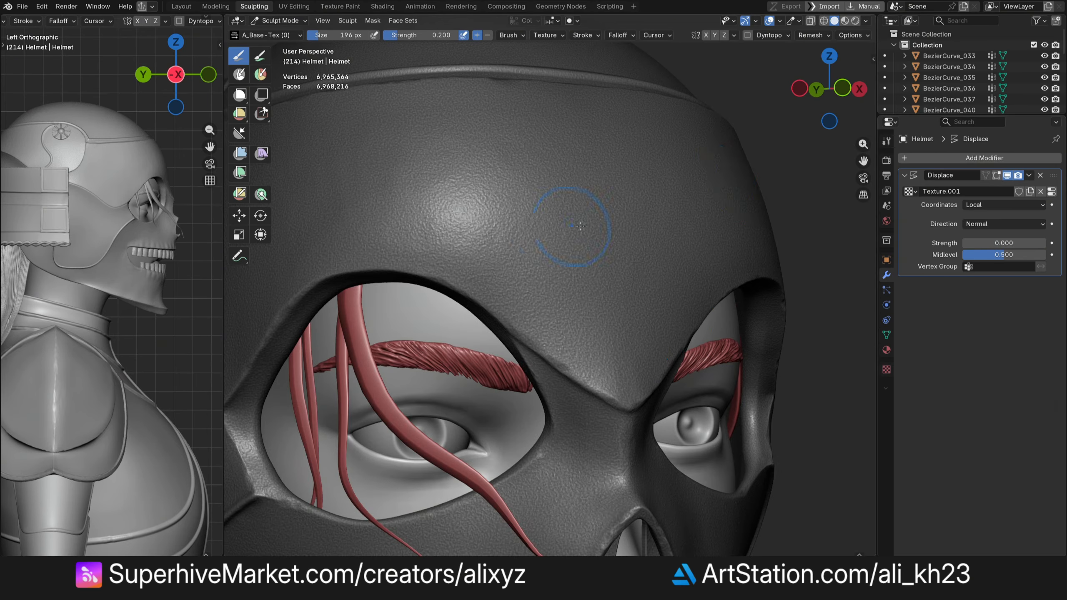
pyautogui.moveTo(829, 90); pyautogui.dragTo(843, 87)
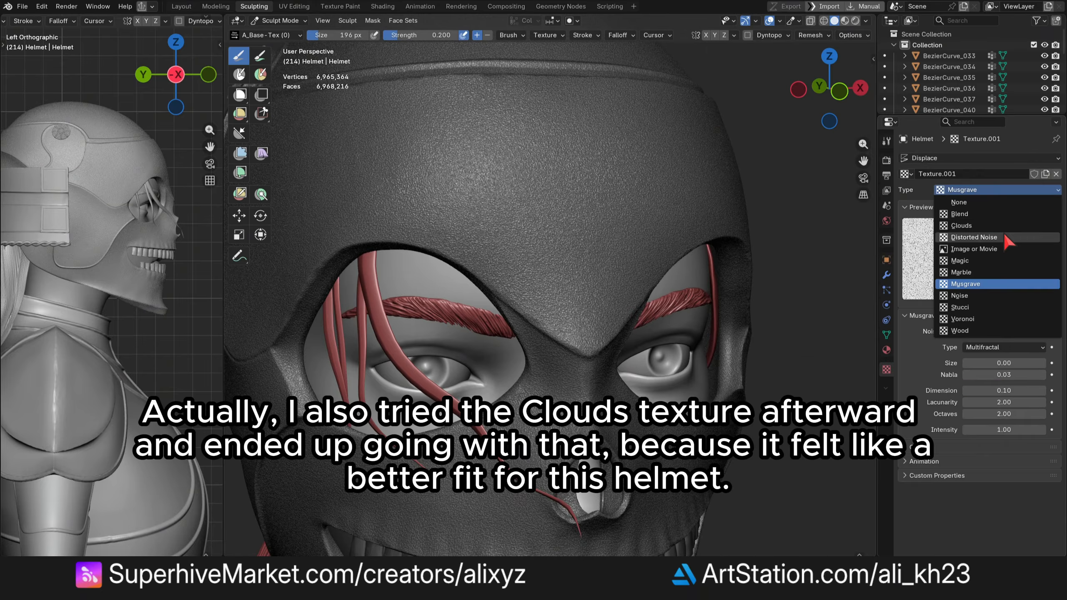
pyautogui.click(995, 236)
pyautogui.click(1016, 348)
# - Change the displacement texture type to Clouds and set its size to 0.004
pyautogui.click(995, 189)
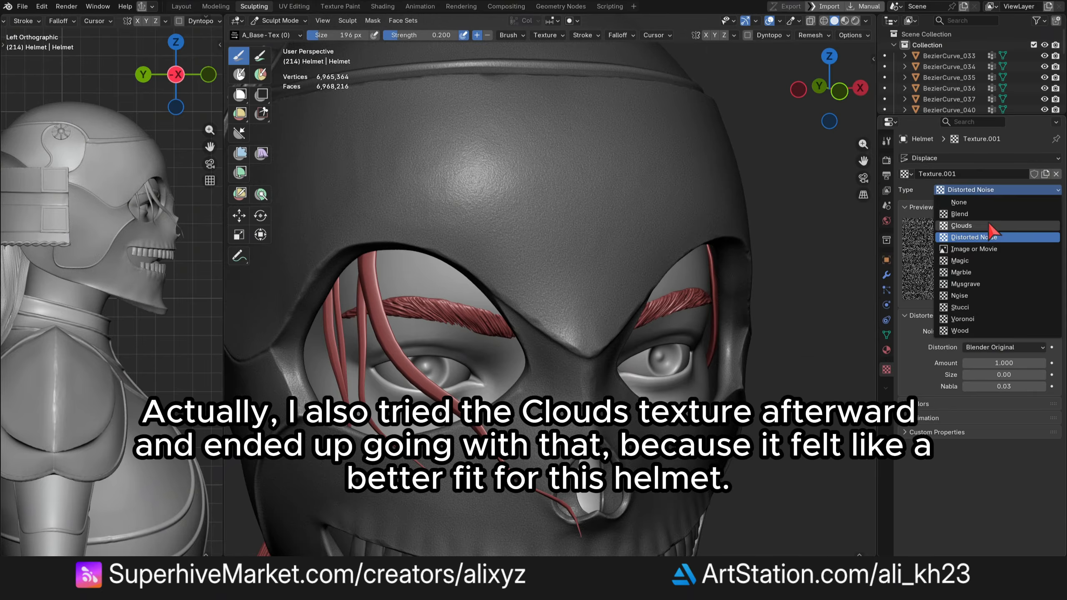
pyautogui.click(992, 227)
pyautogui.click(1018, 378)
# - Set the Displace modifier's strength to -0.0003
pyautogui.click(887, 277)
pyautogui.click(1020, 243)
pyautogui.write('-.0003')
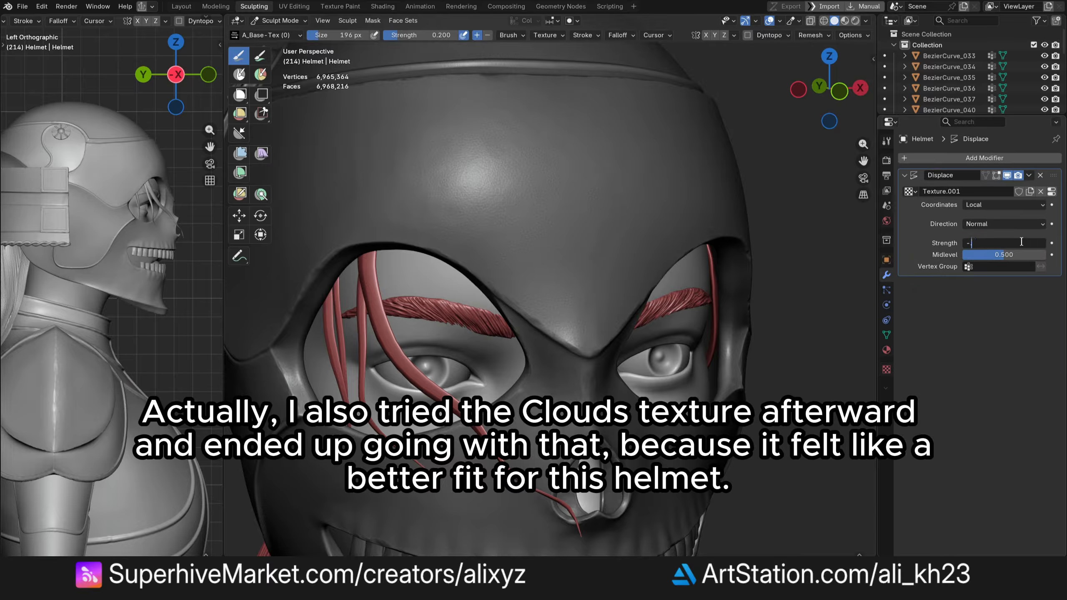
pyautogui.press('Return')
pyautogui.moveTo(829, 89); pyautogui.dragTo(866, 87)
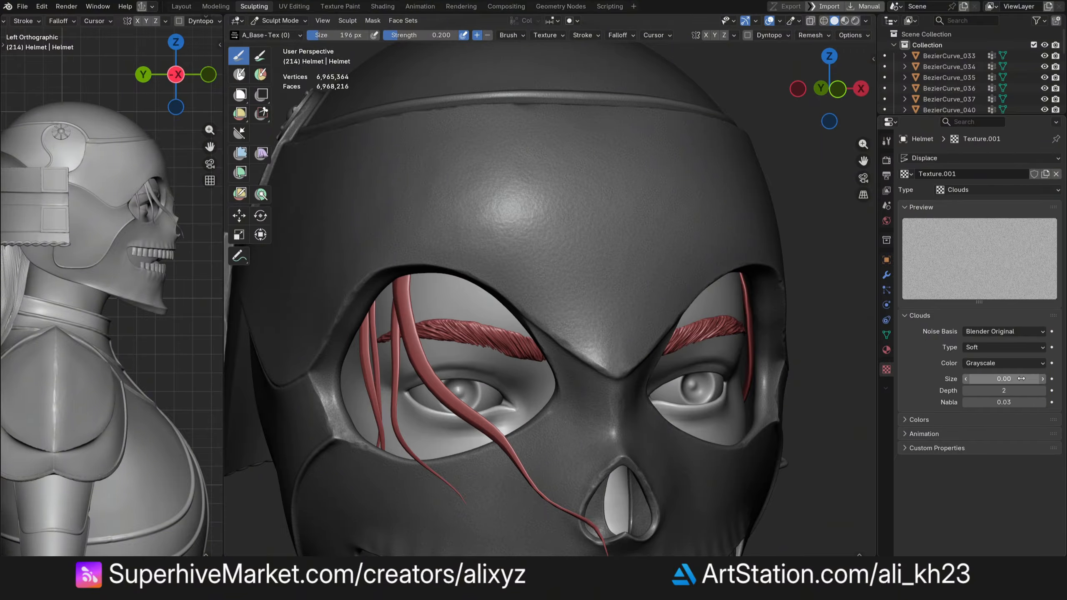
pyautogui.click(1021, 379)
pyautogui.press('Escape')
pyautogui.scroll(-1, 830, 89)
pyautogui.moveTo(830, 89); pyautogui.dragTo(835, 90)
pyautogui.scroll(-1, 682, 150)
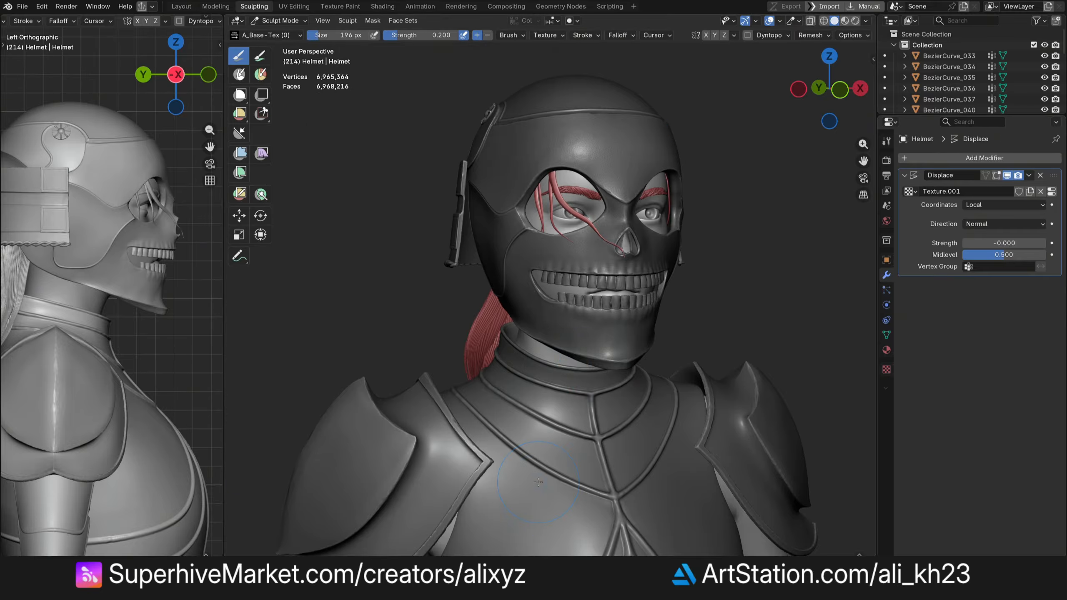
# - Switch to Object Mode and select the other models, making the helmet the active object
pyautogui.click(280, 20)
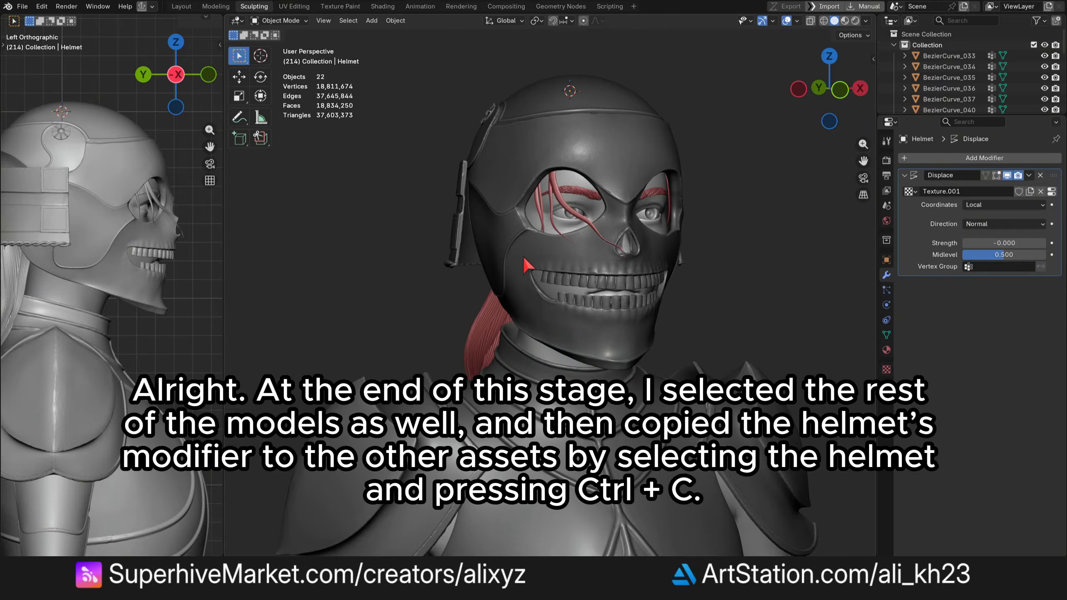
pyautogui.click(537, 420)
pyautogui.keyDown('shift'); pyautogui.click(390, 408); pyautogui.keyUp('shift')
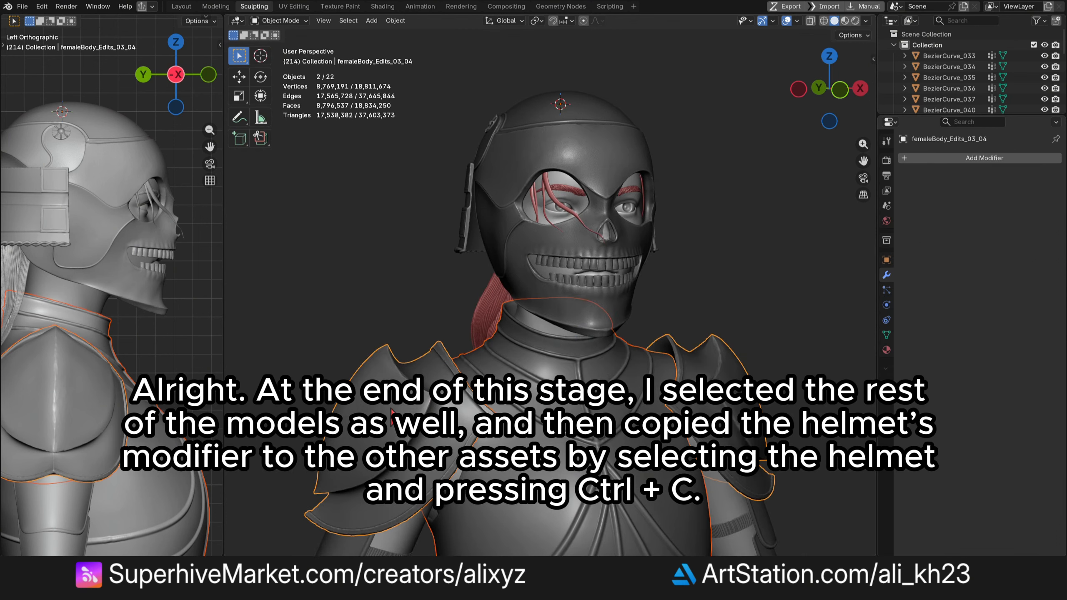
pyautogui.keyDown('shift'); pyautogui.click(465, 227); pyautogui.keyUp('shift')
pyautogui.scroll(1, 470, 127)
pyautogui.scroll(-1, 582, 155)
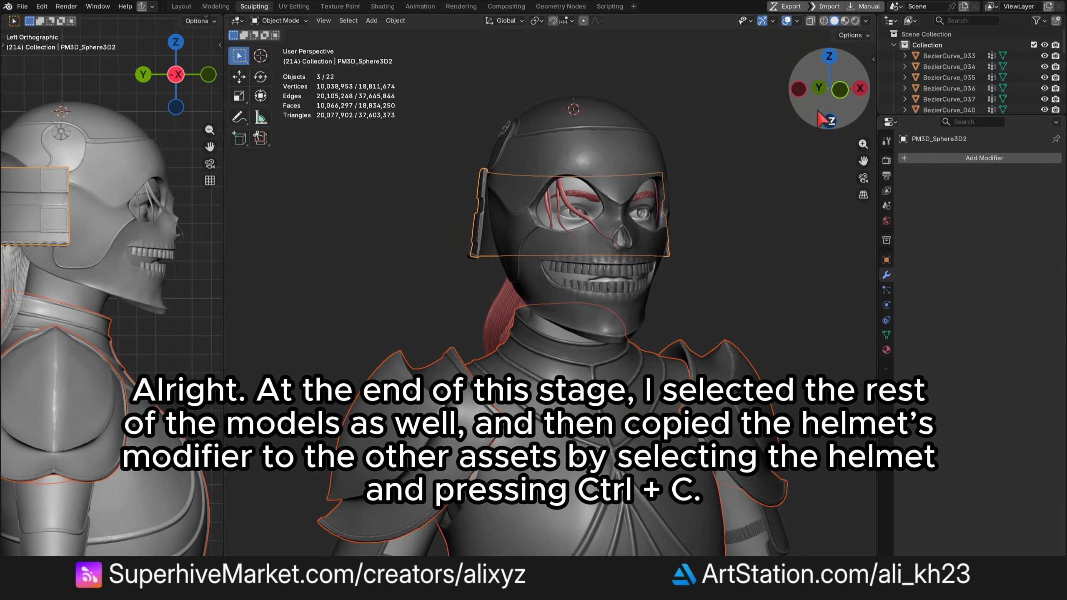
pyautogui.moveTo(829, 98)
pyautogui.mouseDown()
pyautogui.moveTo(861, 97)
pyautogui.moveTo(816, 99)
pyautogui.mouseUp()
pyautogui.keyDown('shift'); pyautogui.click(474, 532); pyautogui.keyUp('shift')
pyautogui.scroll(2, 545, 252)
pyautogui.keyDown('shift'); pyautogui.click(680, 177); pyautogui.keyUp('shift')
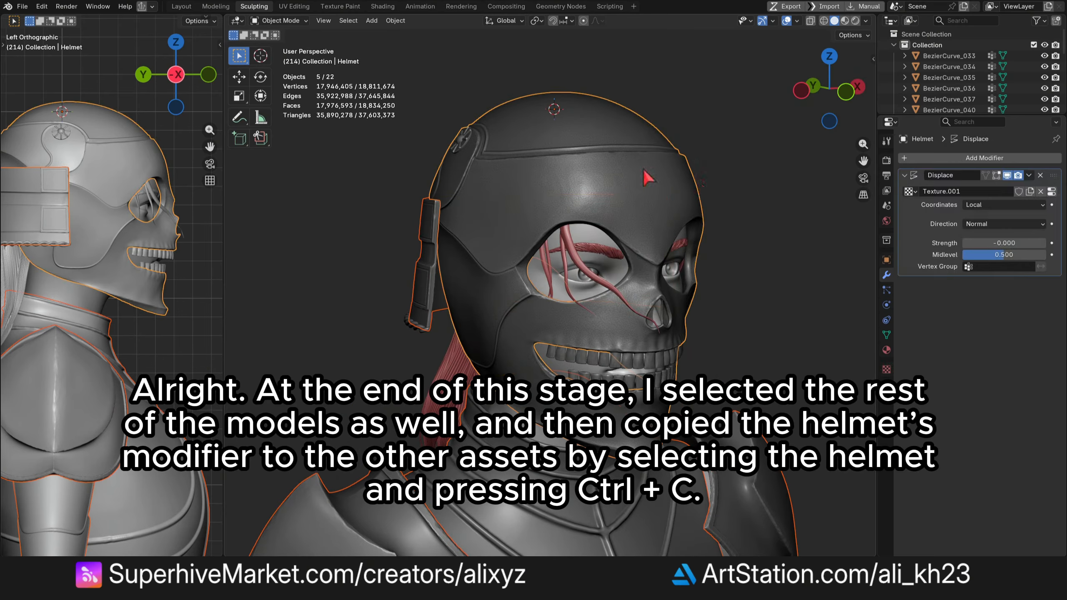
# - Copy the helmet's modifiers to the selected models with Copy Attributes
pyautogui.hotkey('ctrl', 'c')
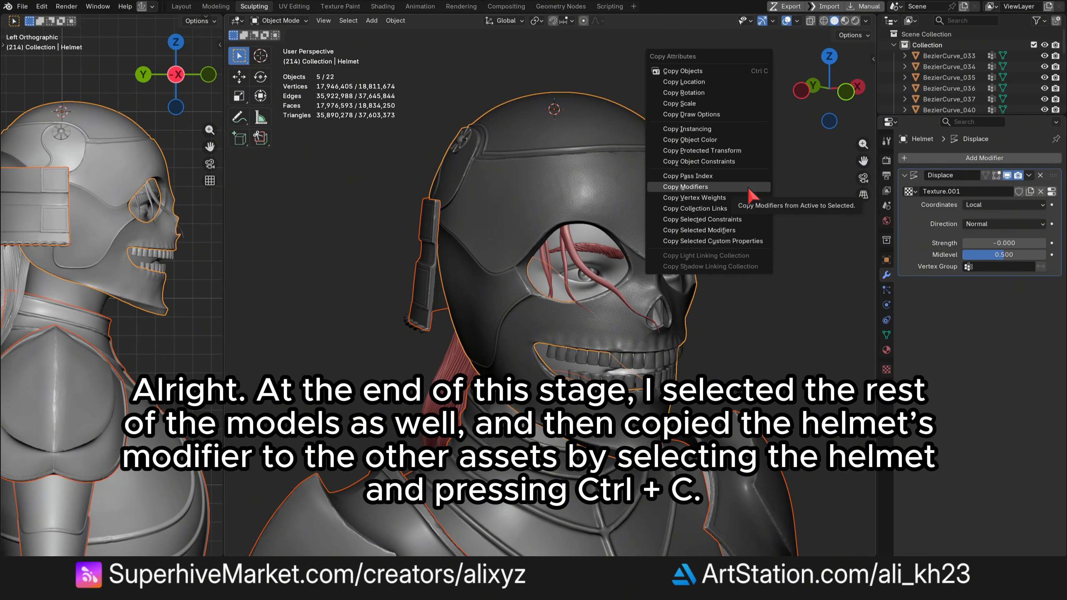
pyautogui.click(723, 187)
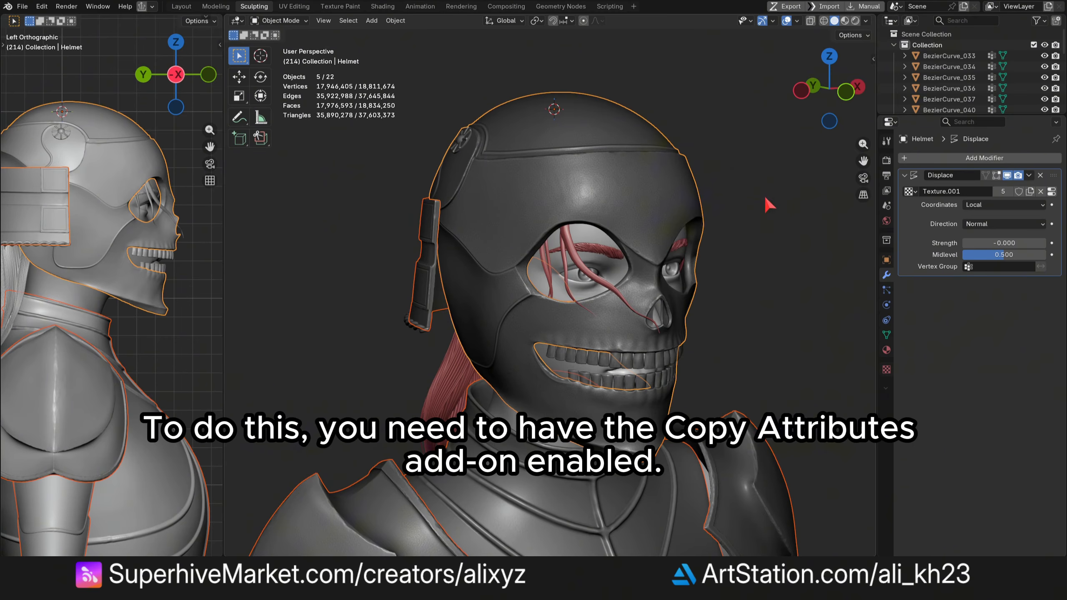
# - Return to Sculpt Mode on the helmet
pyautogui.moveTo(828, 90); pyautogui.dragTo(798, 91)
pyautogui.scroll(6, 614, 221)
pyautogui.scroll(-8, 480, 202)
pyautogui.scroll(3, 525, 252)
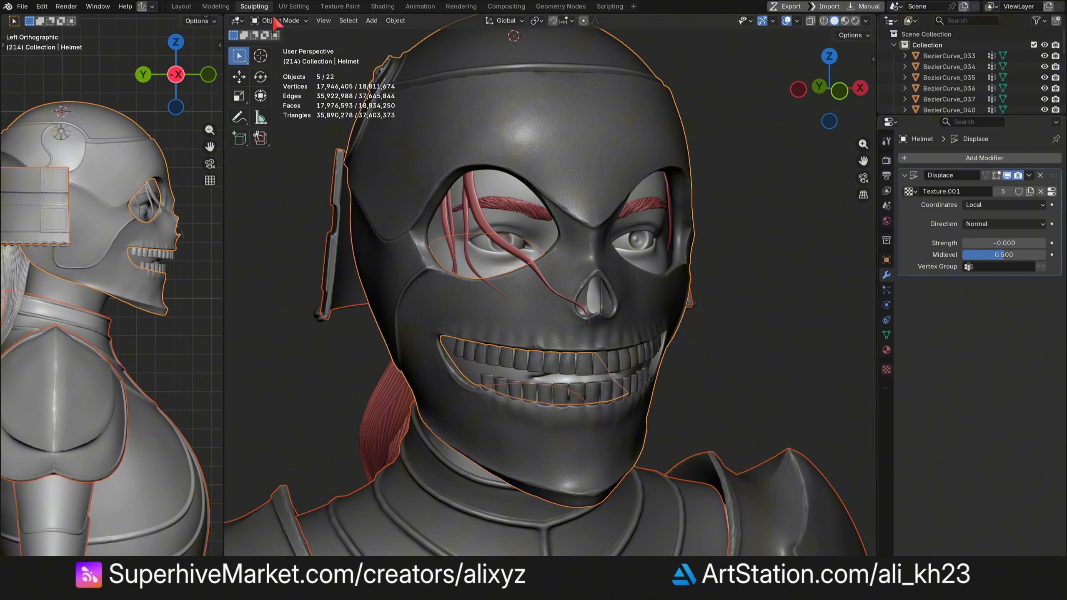
pyautogui.click(278, 20)
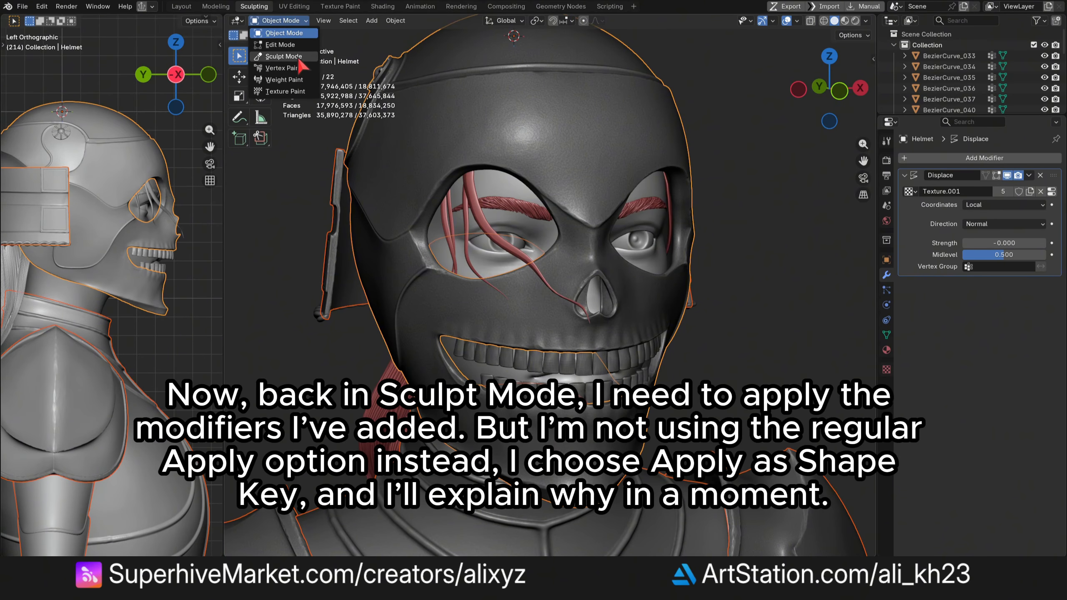
pyautogui.click(283, 56)
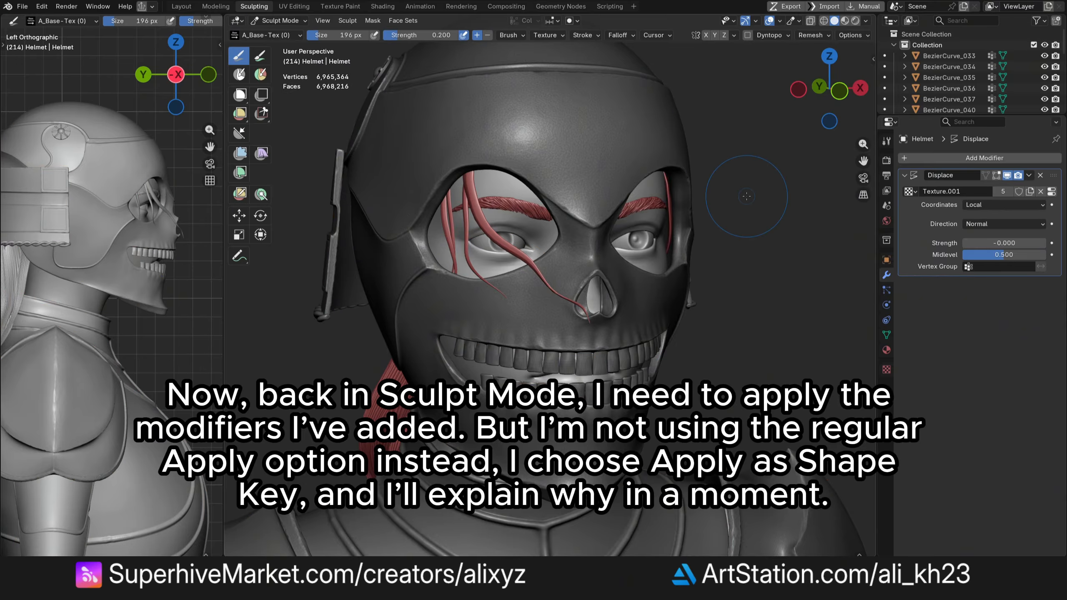
# - Apply the helmet's Displace modifier as a shape key
pyautogui.click(1029, 175)
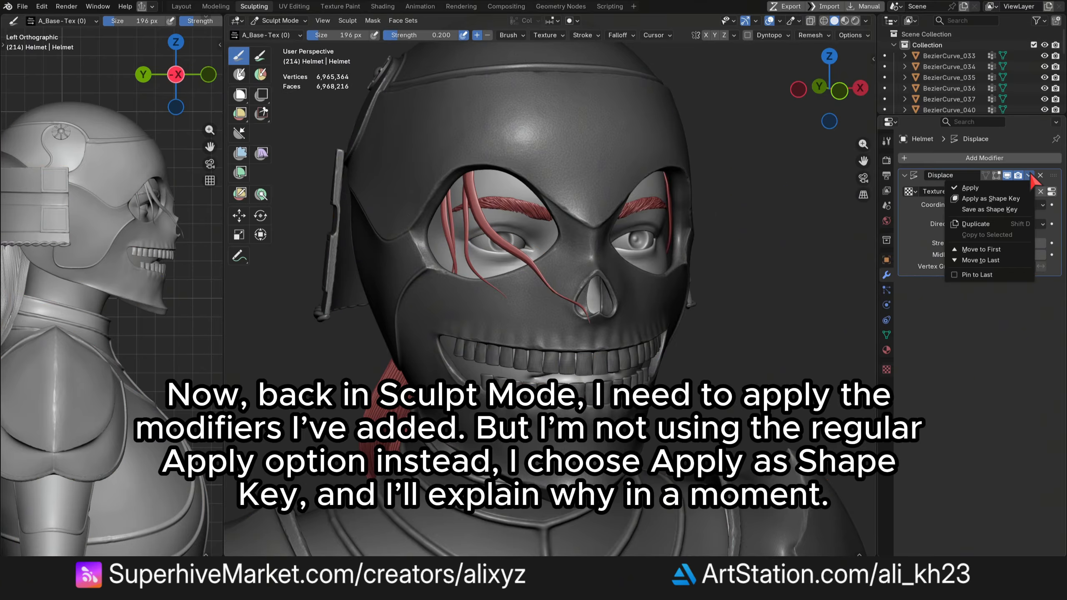
pyautogui.click(1008, 199)
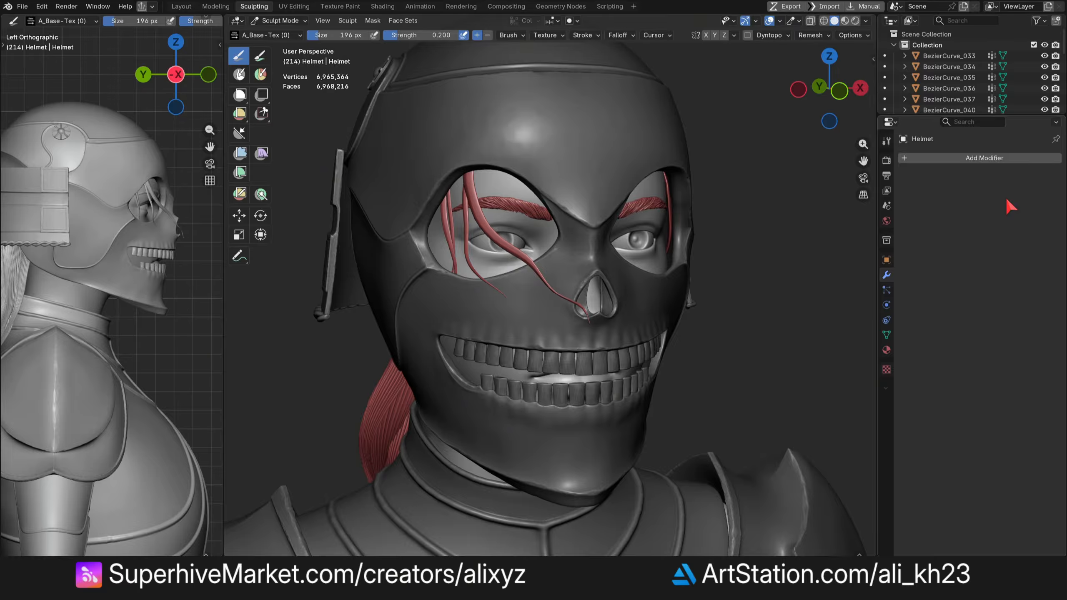
# - Open the helmet's mesh data, select the Displace shape key and set its value to 1
pyautogui.scroll(2, 522, 134)
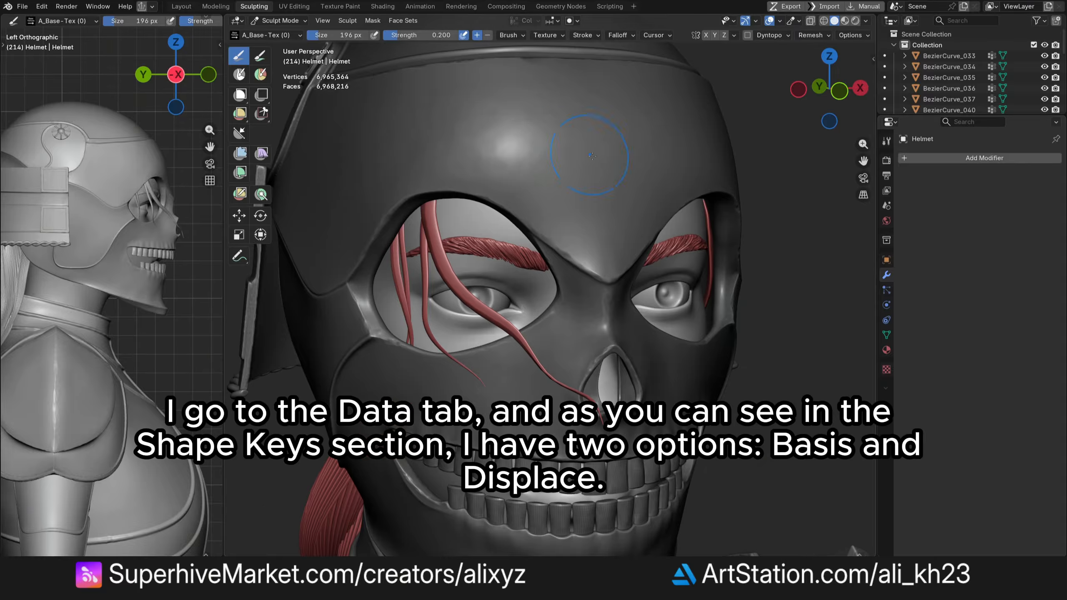
pyautogui.click(887, 333)
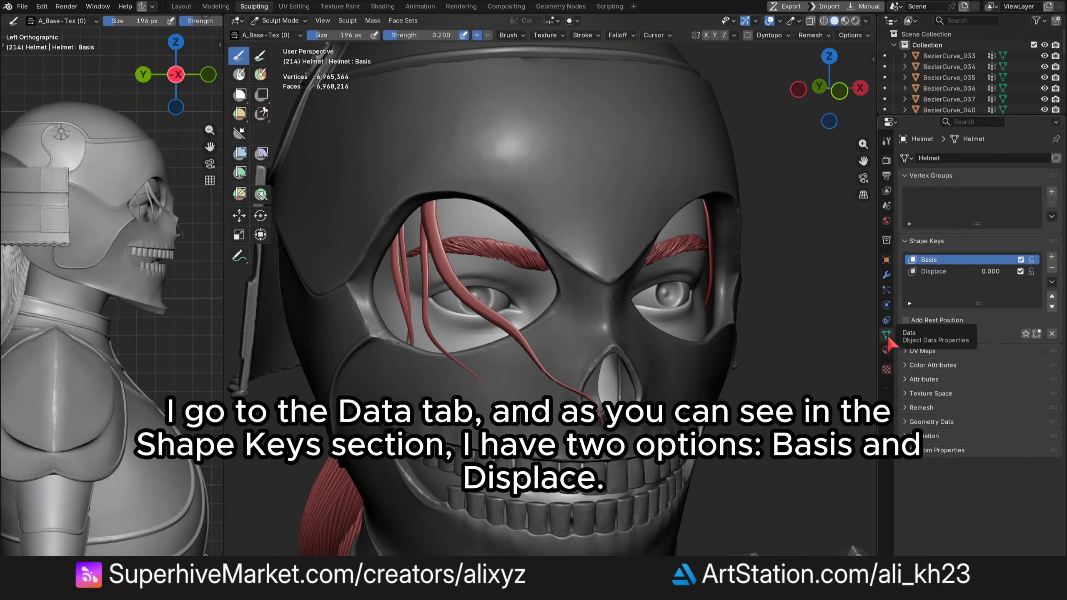
pyautogui.click(959, 269)
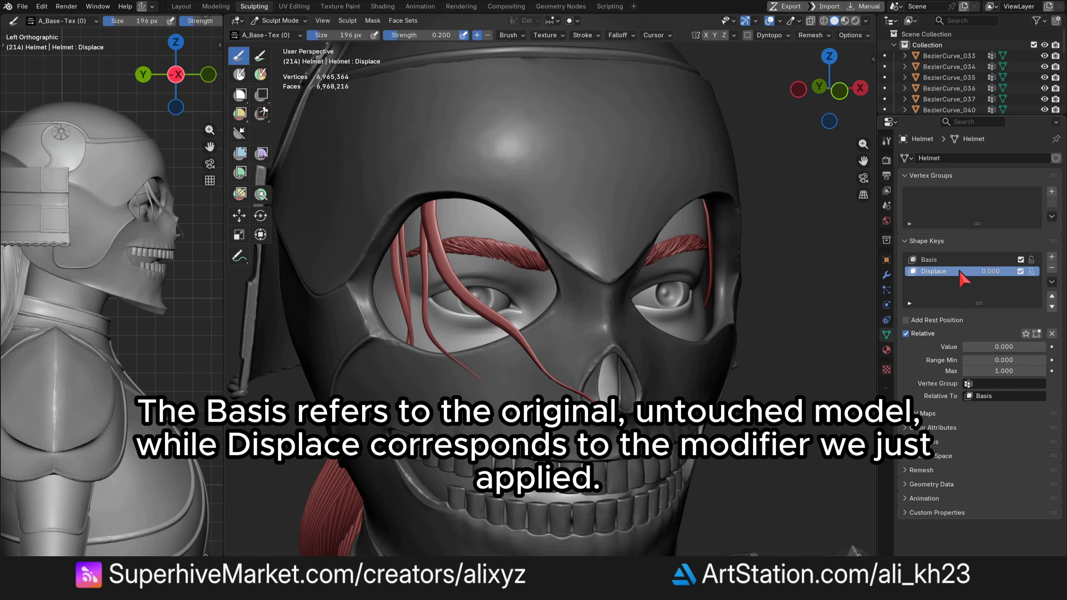
pyautogui.click(988, 347)
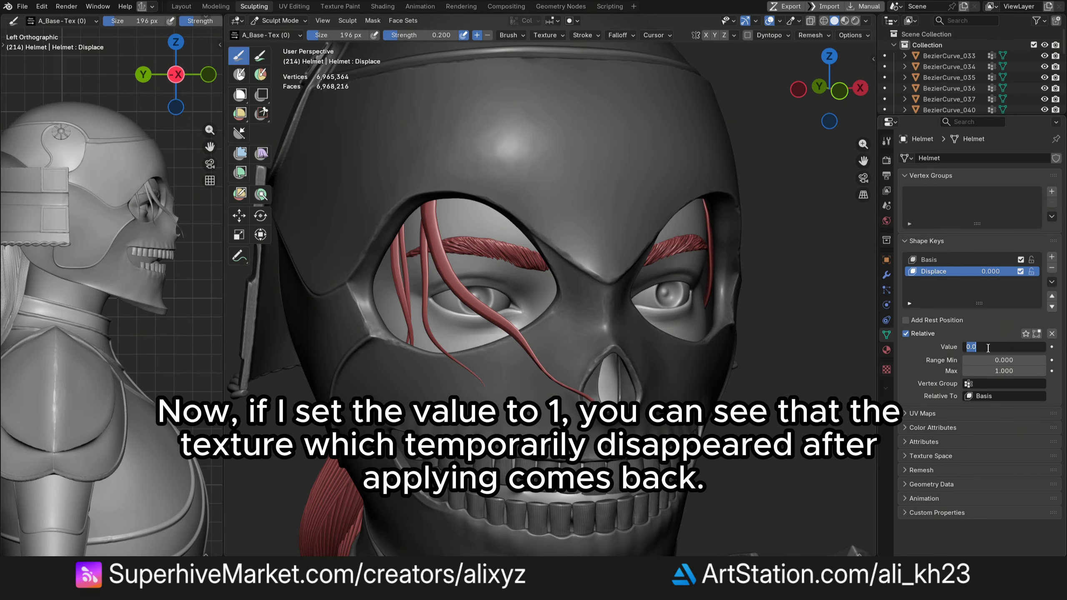
pyautogui.write('1')
pyautogui.press('Return')
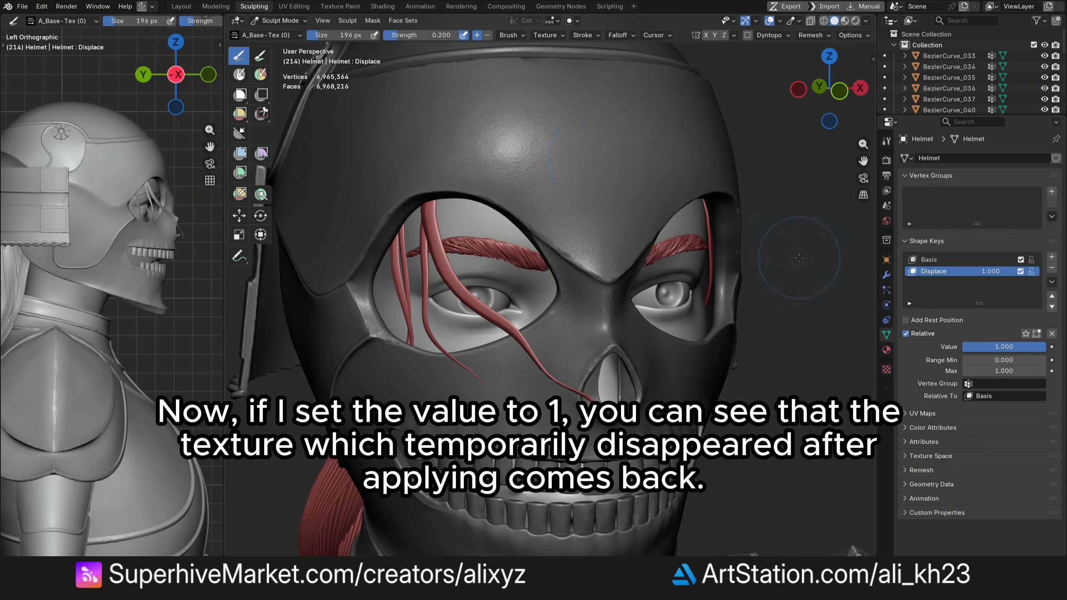
# - Set the Displace shape key's value to 0.5
pyautogui.scroll(2, 587, 161)
pyautogui.scroll(-2, 607, 213)
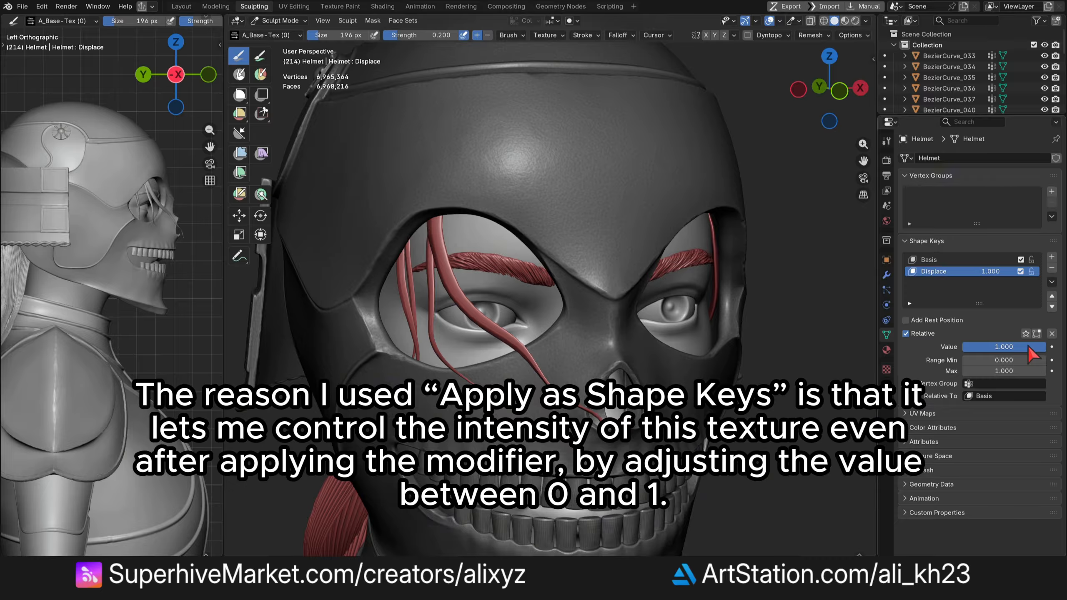
pyautogui.click(1028, 345)
pyautogui.press('BackSpace')
pyautogui.write('.5')
pyautogui.press('Return')
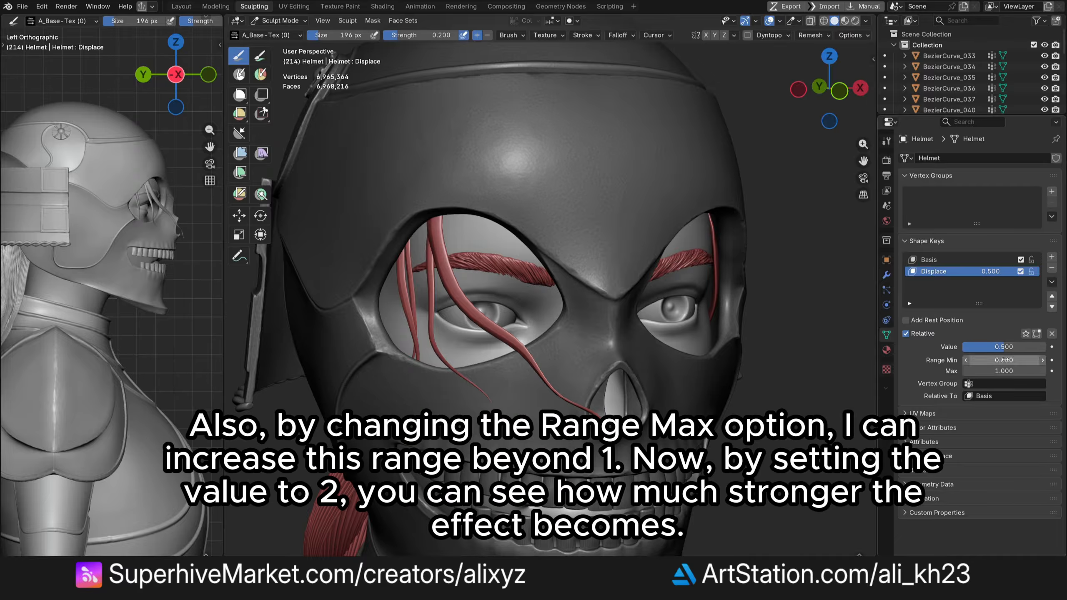
# - Raise the Displace shape key's Range Max to 2 and set its value to 2
pyautogui.click(973, 370)
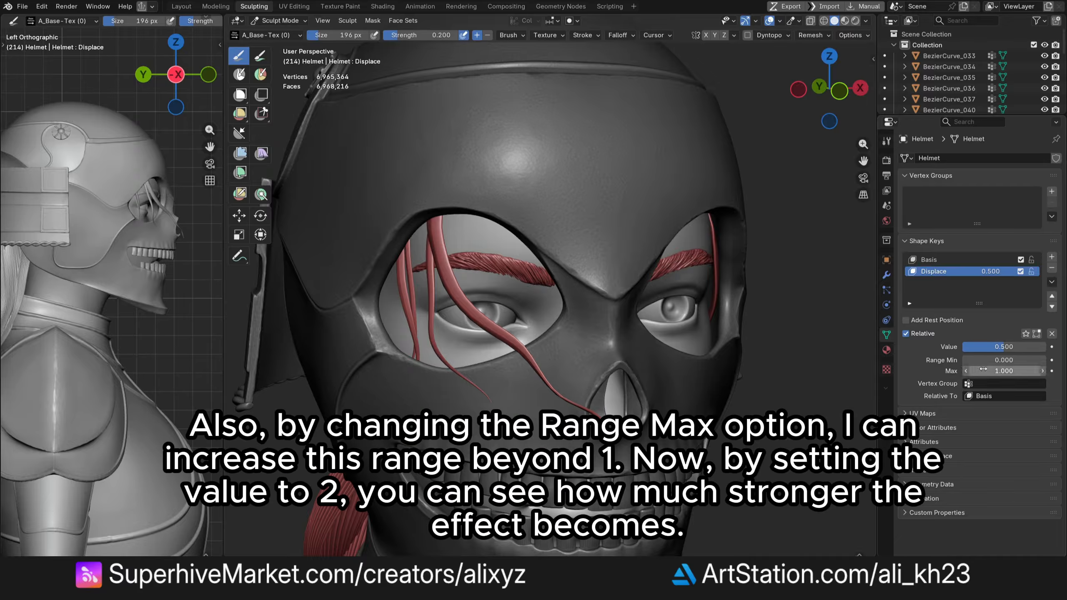
pyautogui.write('2')
pyautogui.press('Return')
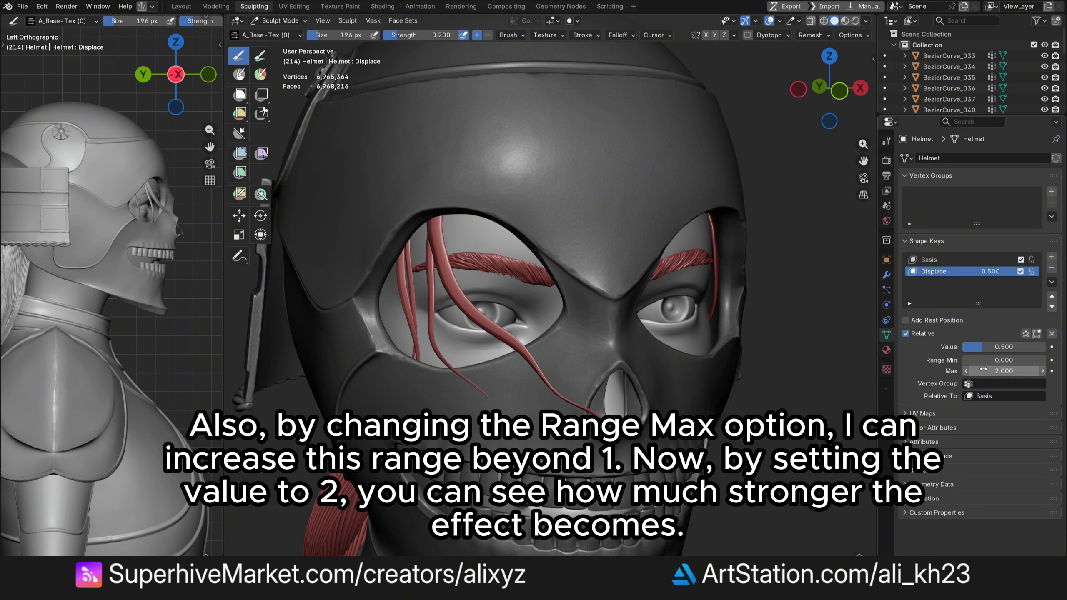
pyautogui.click(1004, 346)
pyautogui.write('2')
pyautogui.press('Return')
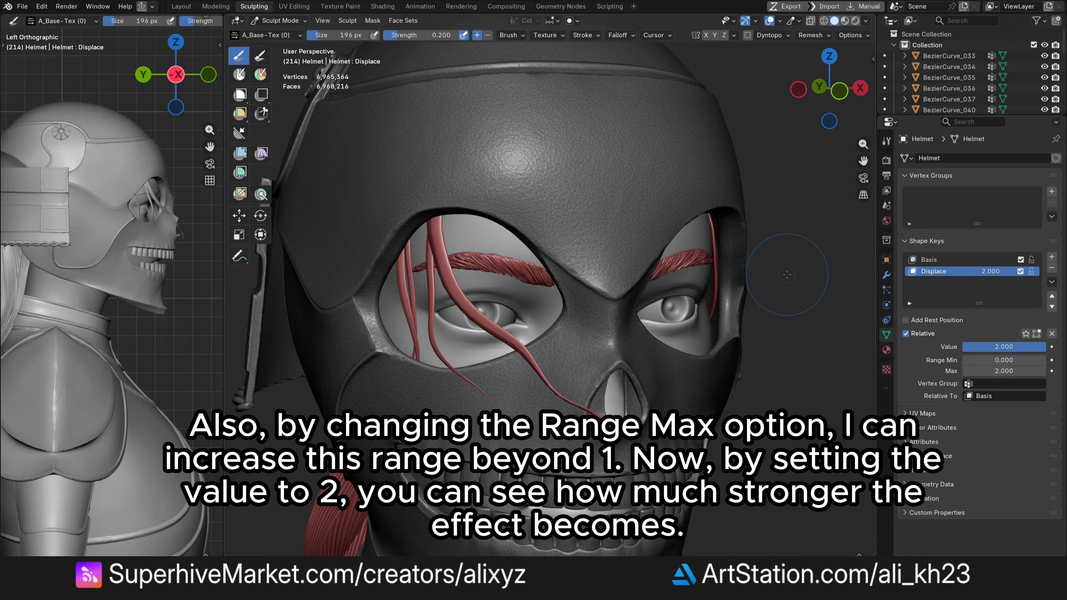
# - Set the Displace shape key's value to 1
pyautogui.click(1004, 347)
pyautogui.write('1')
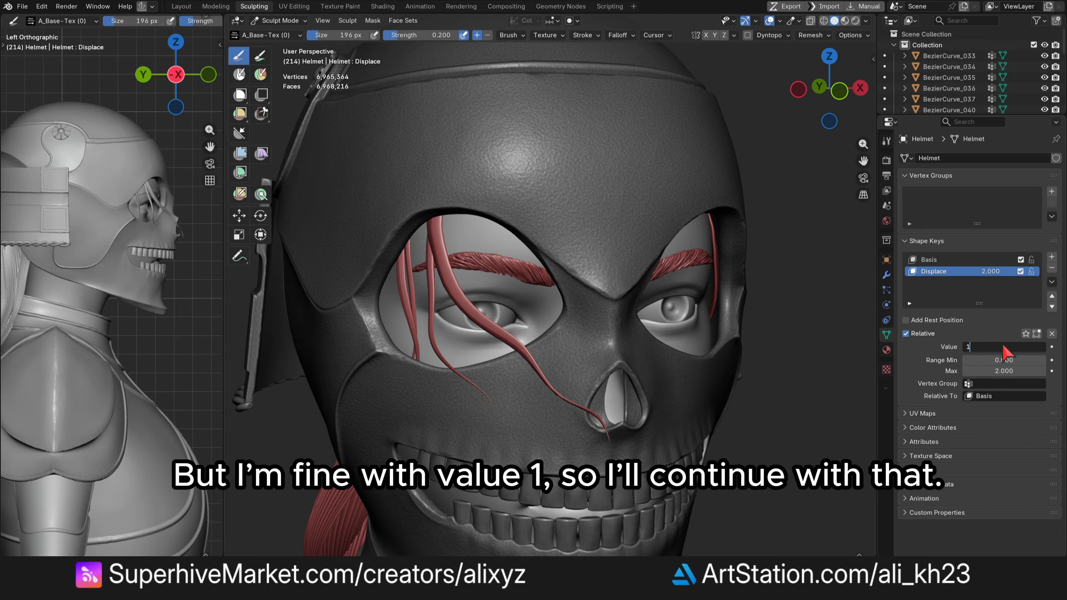
pyautogui.press('Return')
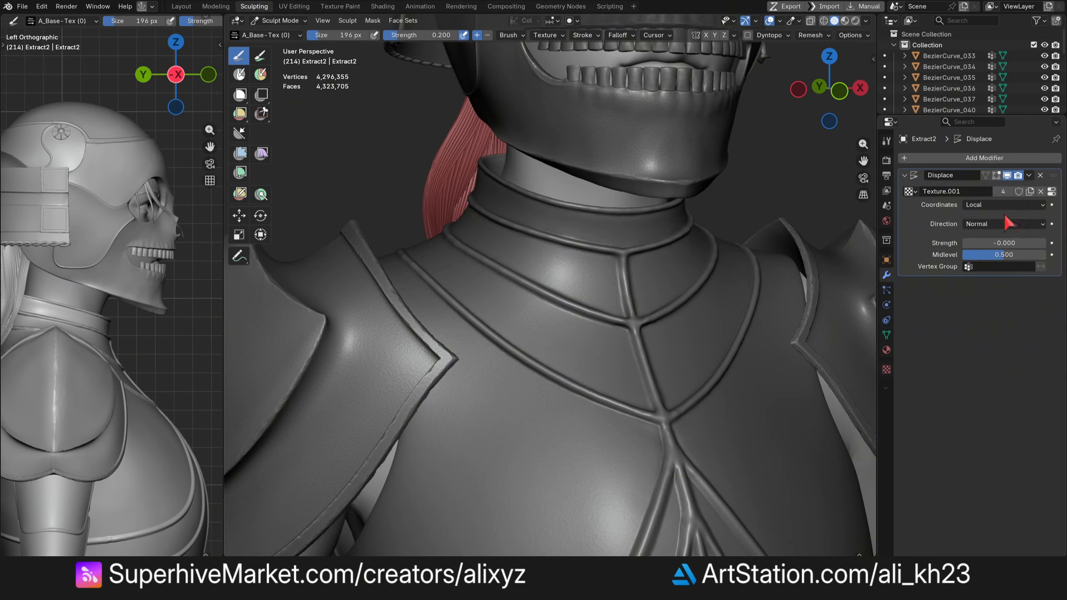
# - Apply the Displace modifier as a shape key on Extract2 and the remaining models
pyautogui.click(1028, 175)
pyautogui.click(1018, 201)
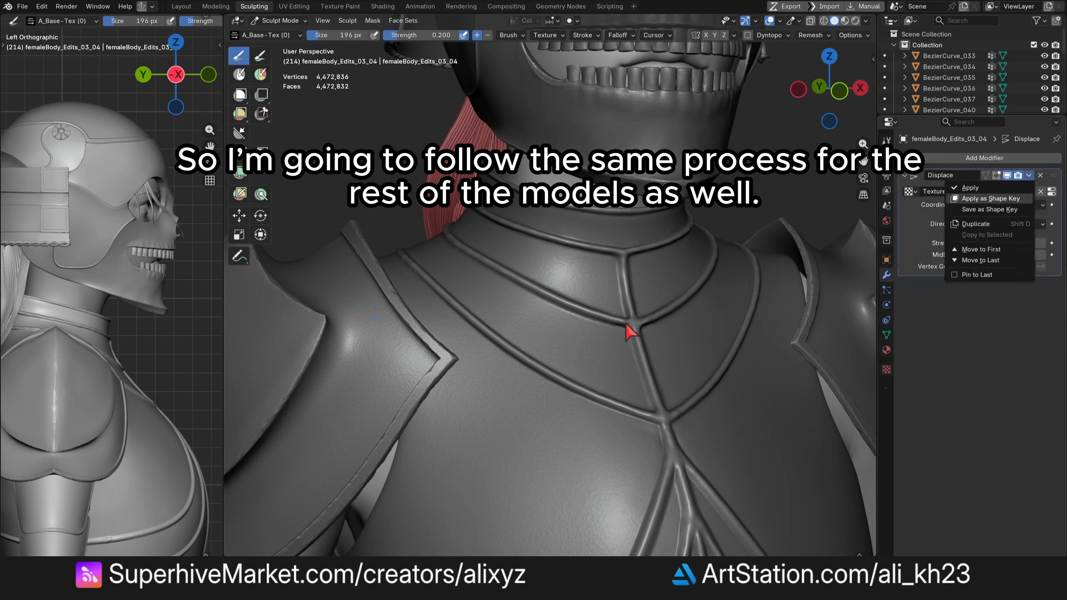
pyautogui.click(990, 199)
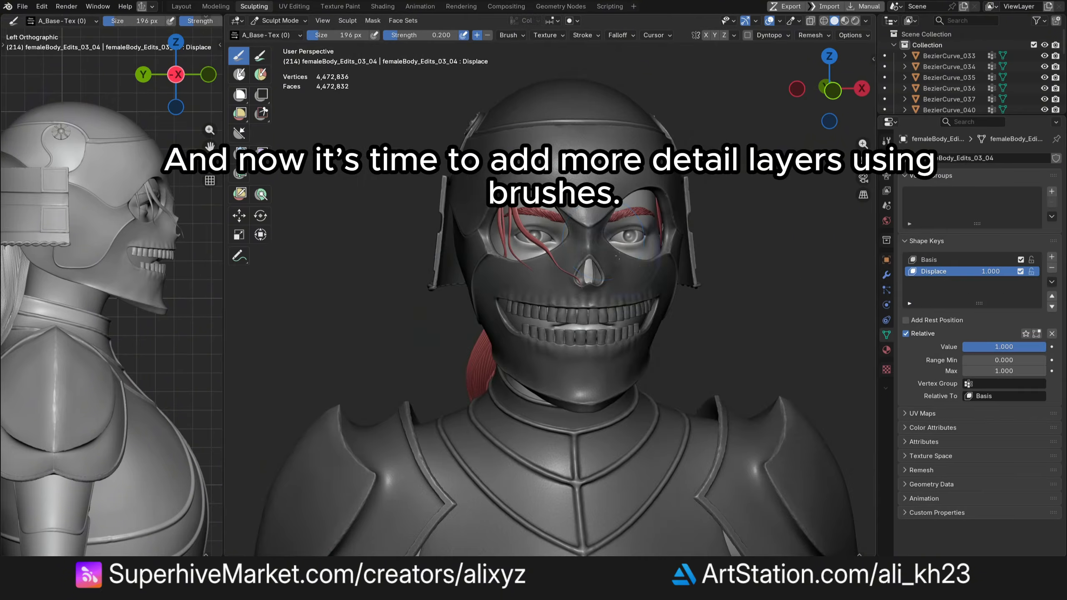
# - Open the brush asset shelf and browse the 105 Metal Imperfection brush collection
pyautogui.moveTo(830, 89); pyautogui.dragTo(820, 88)
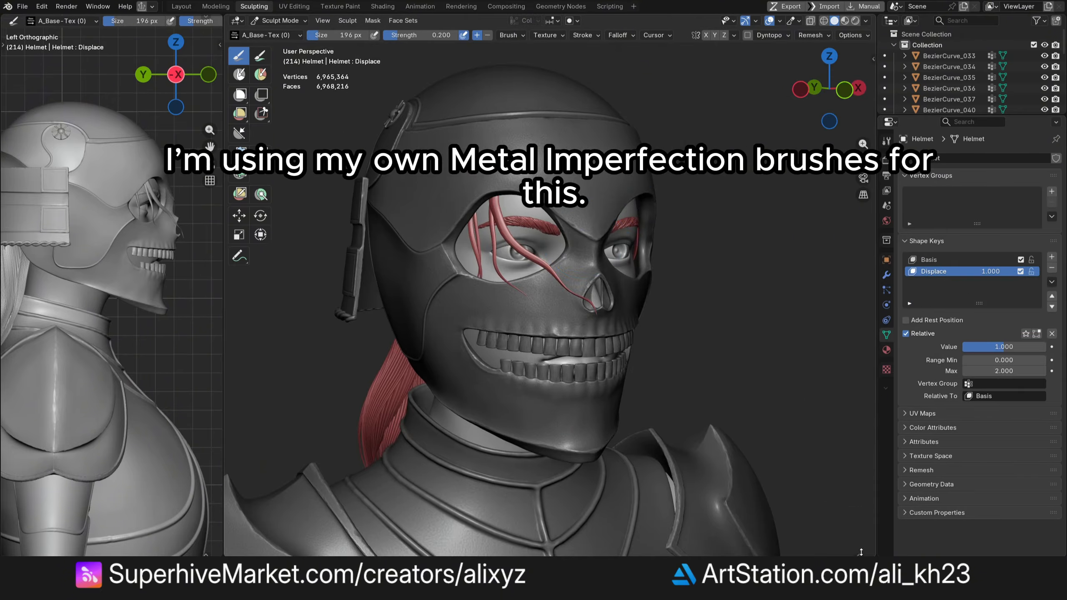
pyautogui.moveTo(859, 555); pyautogui.dragTo(843, 364)
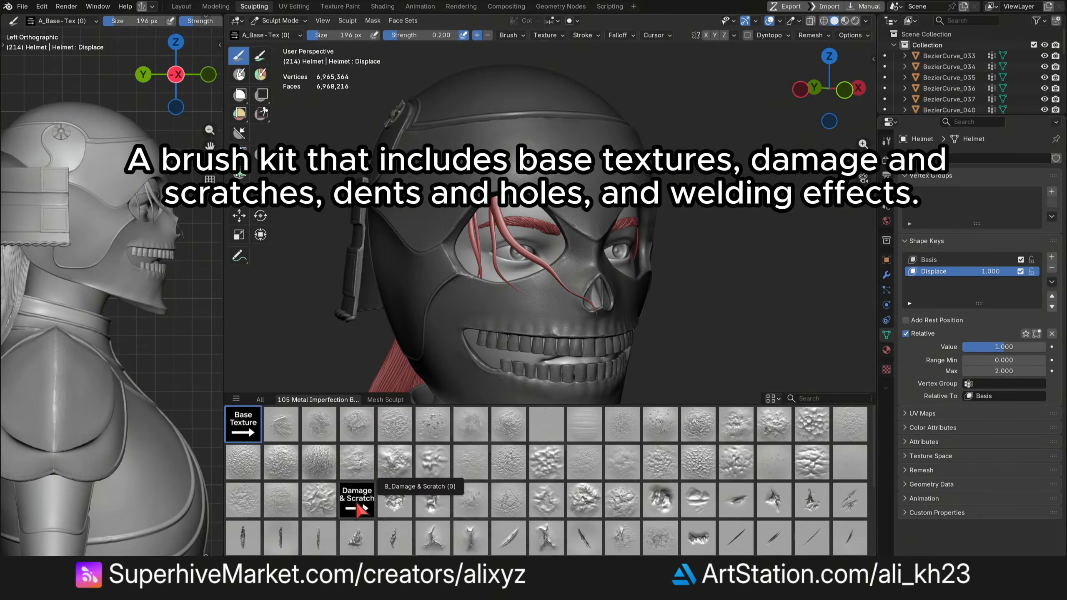
pyautogui.scroll(-2, 420, 420)
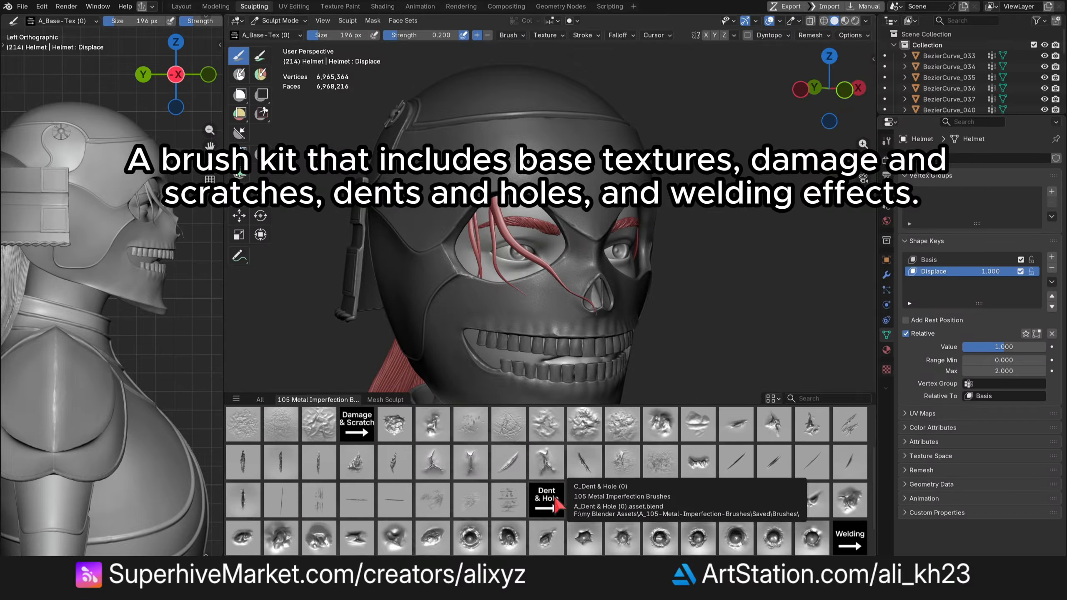
pyautogui.scroll(-1, 554, 508)
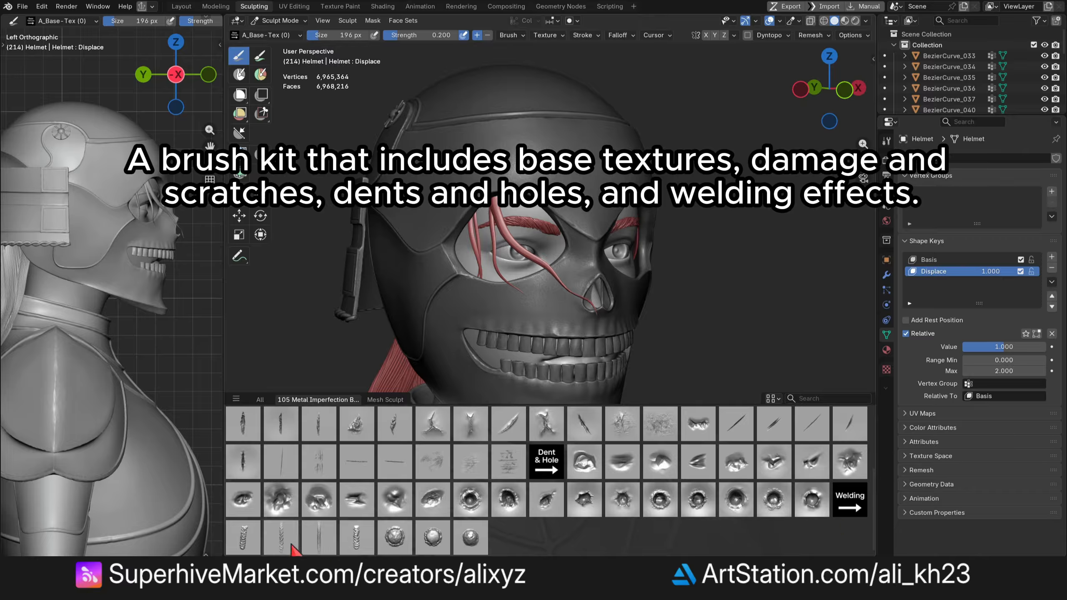
pyautogui.scroll(3, 592, 526)
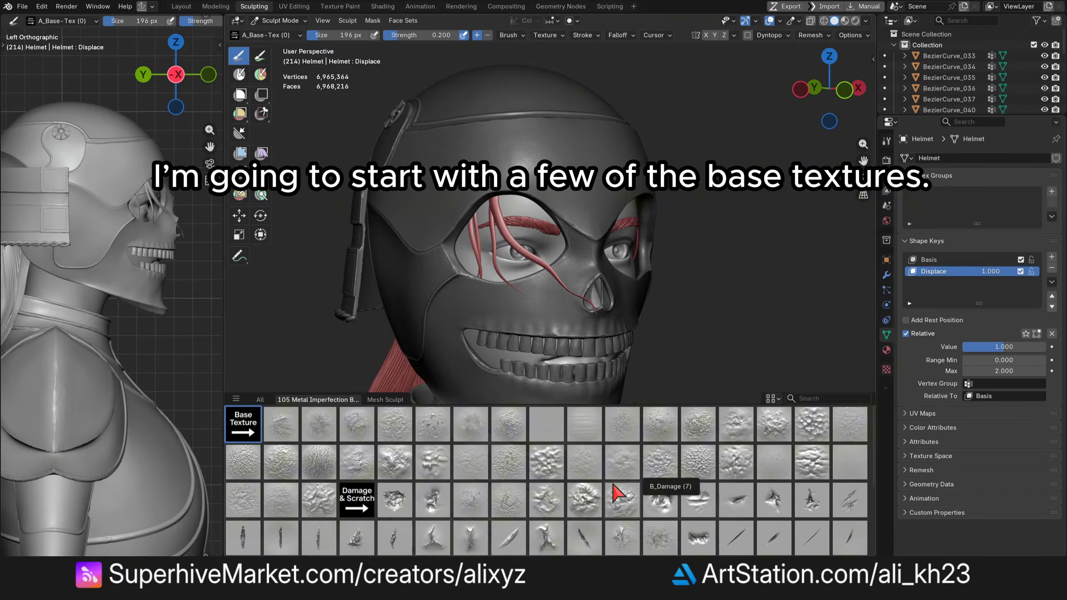
pyautogui.scroll(-1, 594, 87)
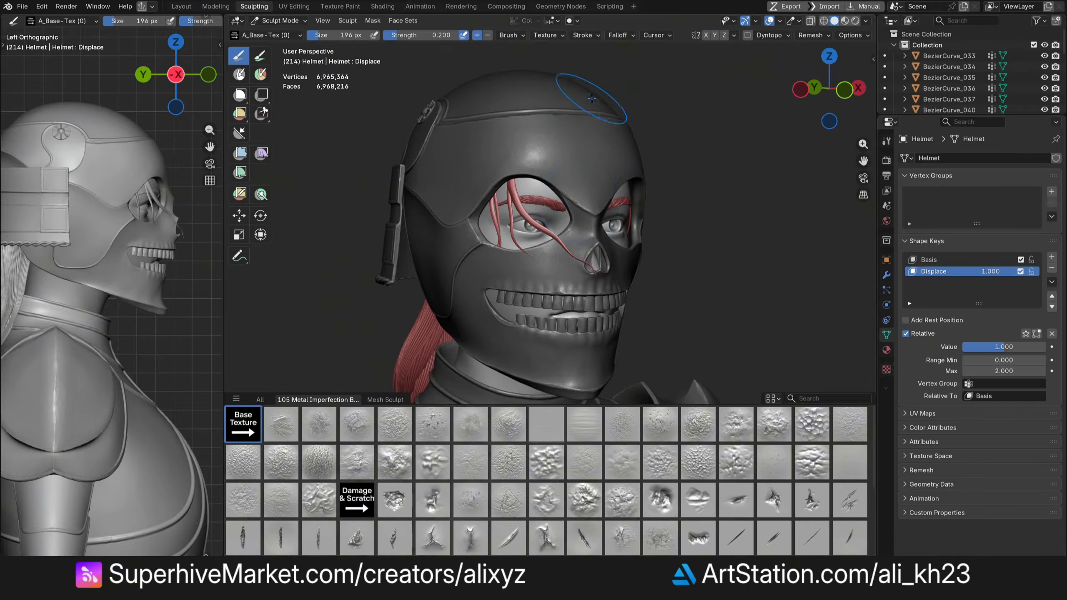
# - Move the brush asset shelf into the side orthographic viewport and enlarge it
pyautogui.moveTo(655, 392); pyautogui.dragTo(665, 554)
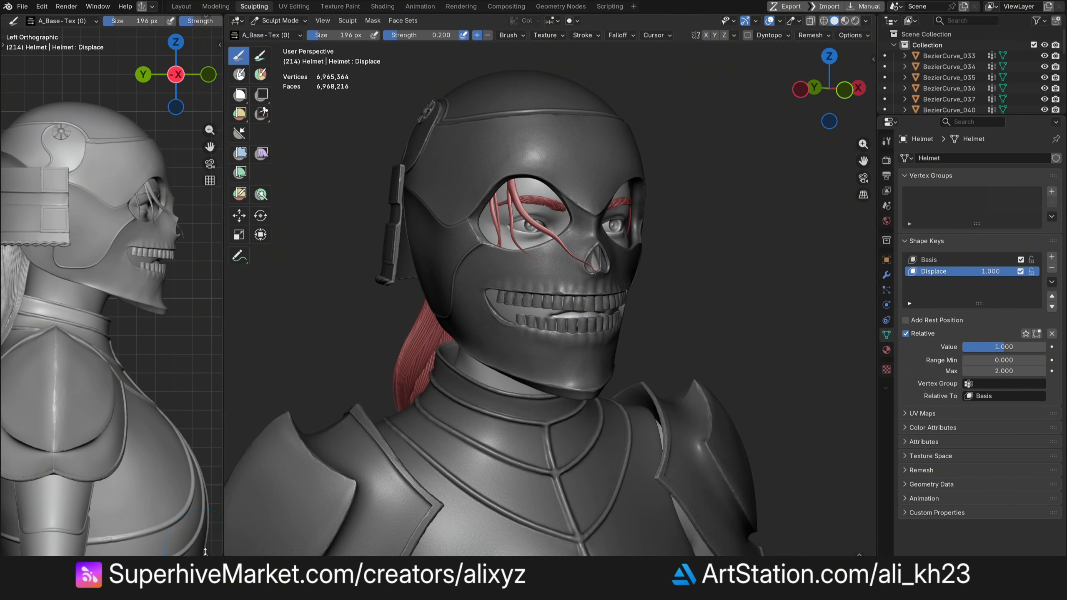
pyautogui.moveTo(205, 552); pyautogui.dragTo(201, 213)
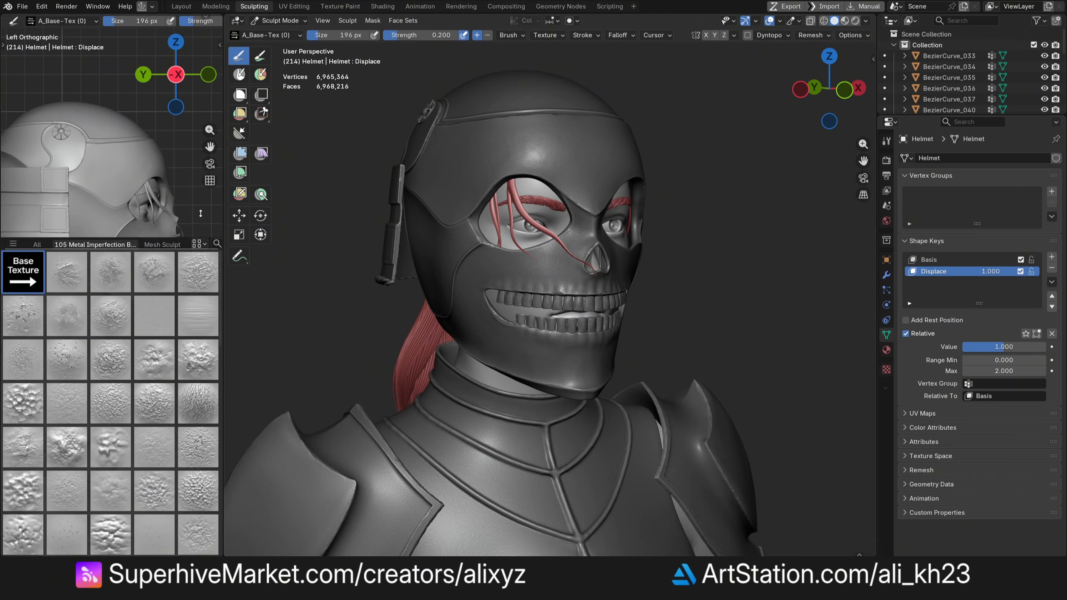
pyautogui.keyDown('shift'); pyautogui.moveTo(176, 197); pyautogui.dragTo(174, 143, button='middle'); pyautogui.keyUp('shift')
# - Pick the A_Base-Tex (27) brush and sculpt a base texture stroke across the helmet's forehead
pyautogui.scroll(-1, 101, 172)
pyautogui.scroll(3, 499, 159)
pyautogui.moveTo(448, 167); pyautogui.dragTo(463, 163, button='middle')
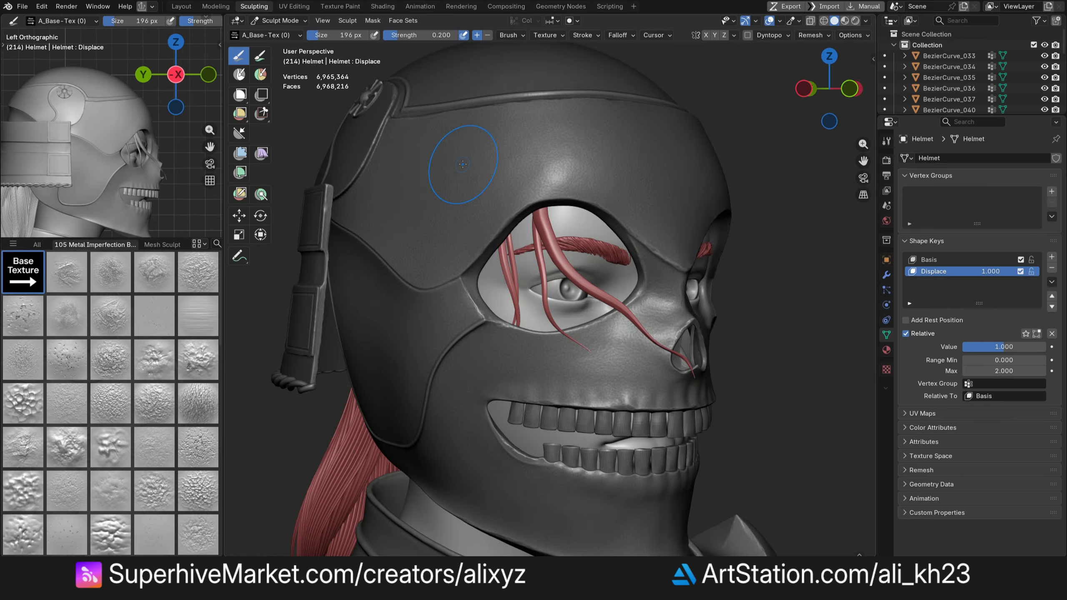
pyautogui.scroll(-2, 124, 341)
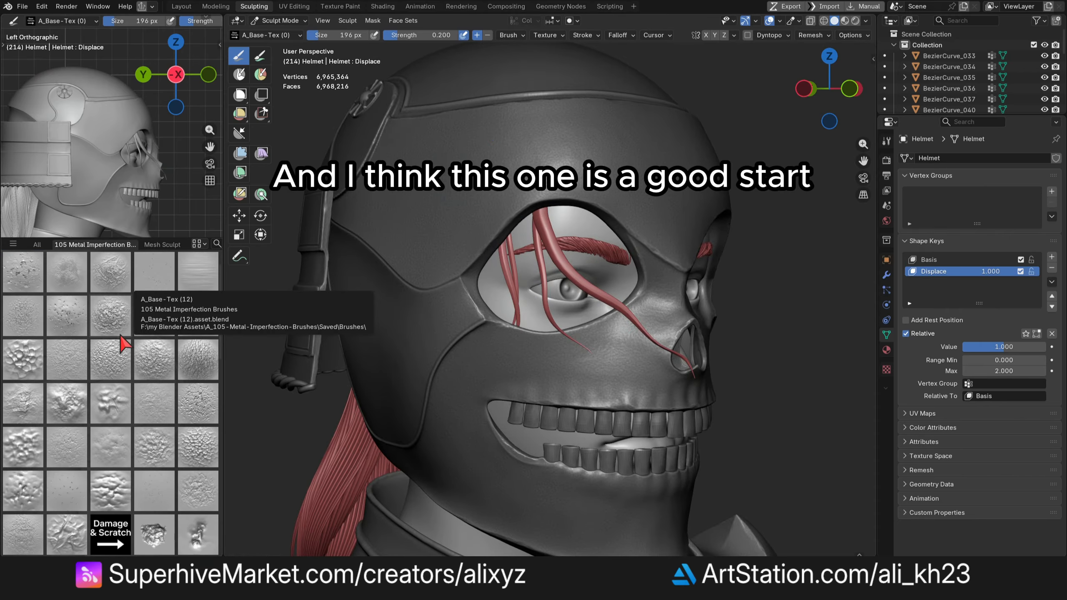
pyautogui.click(115, 453)
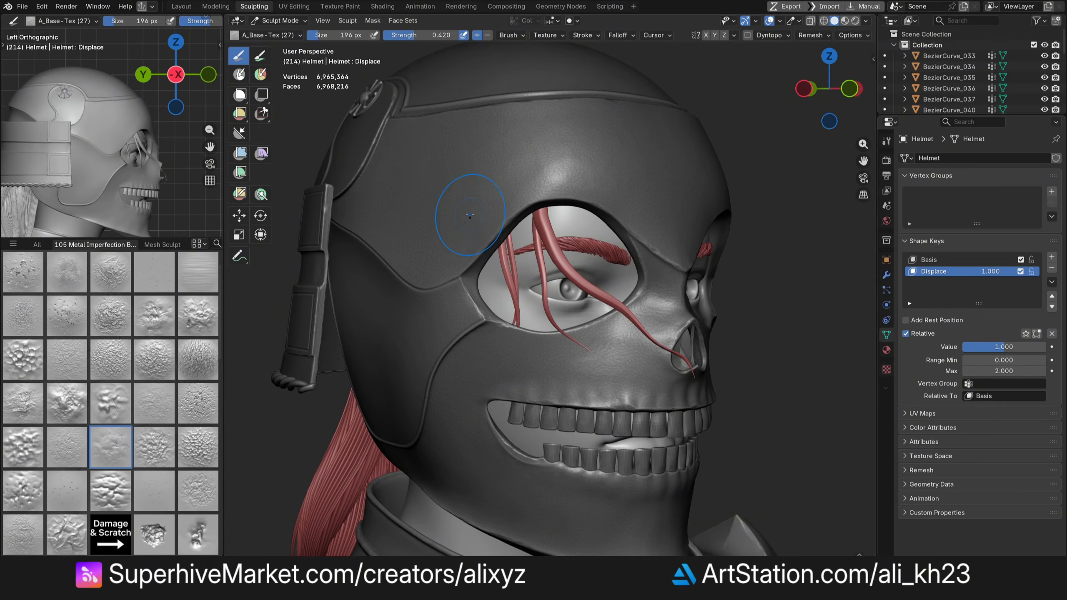
pyautogui.moveTo(473, 199); pyautogui.dragTo(566, 332)
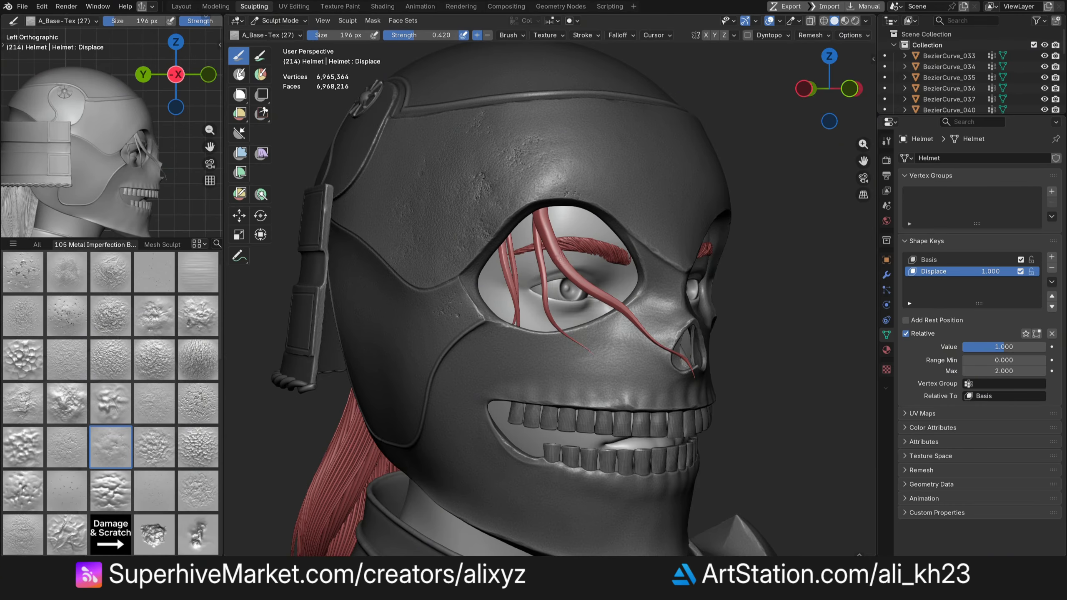
# - Set the brush texture's Sample Bias to 0.2 in the tool sidebar
pyautogui.moveTo(816, 88)
pyautogui.mouseDown()
pyautogui.moveTo(844, 88)
pyautogui.moveTo(765, 88)
pyautogui.moveTo(765, 62)
pyautogui.mouseUp()
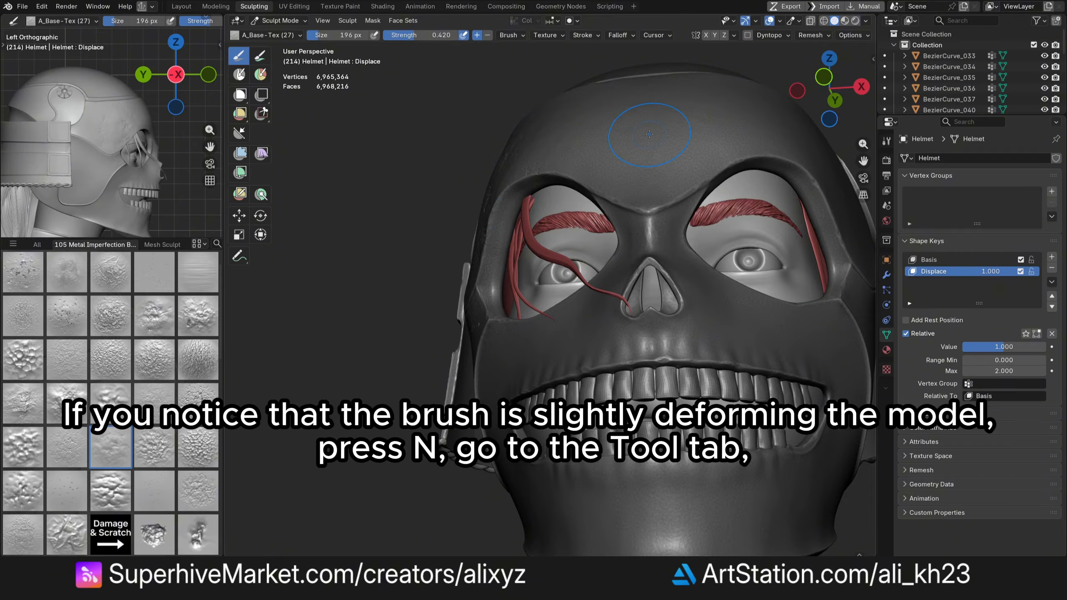
pyautogui.moveTo(823, 88); pyautogui.dragTo(773, 117)
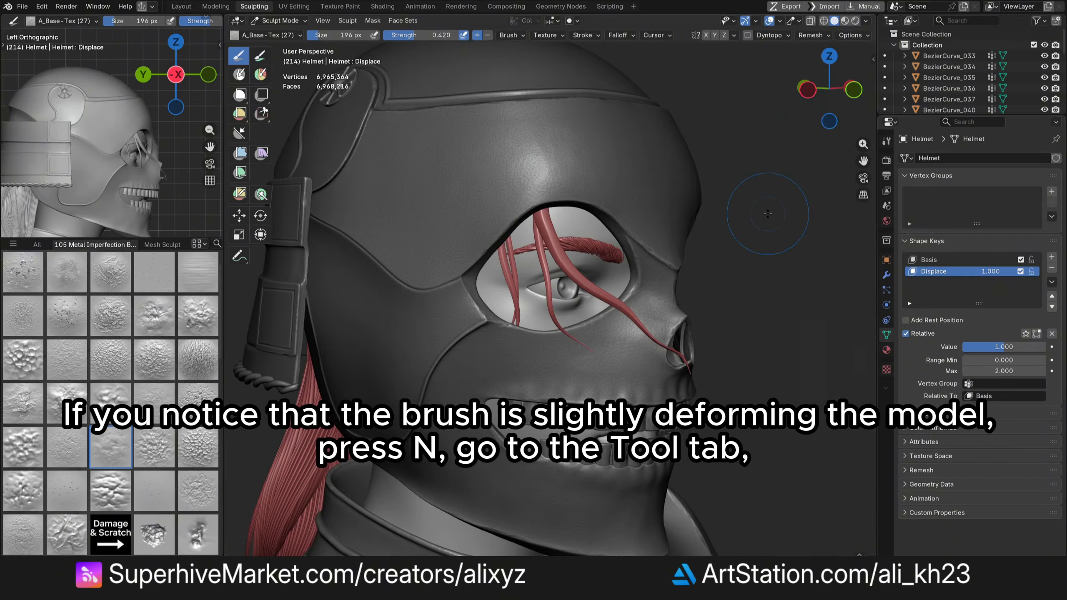
pyautogui.press('n')
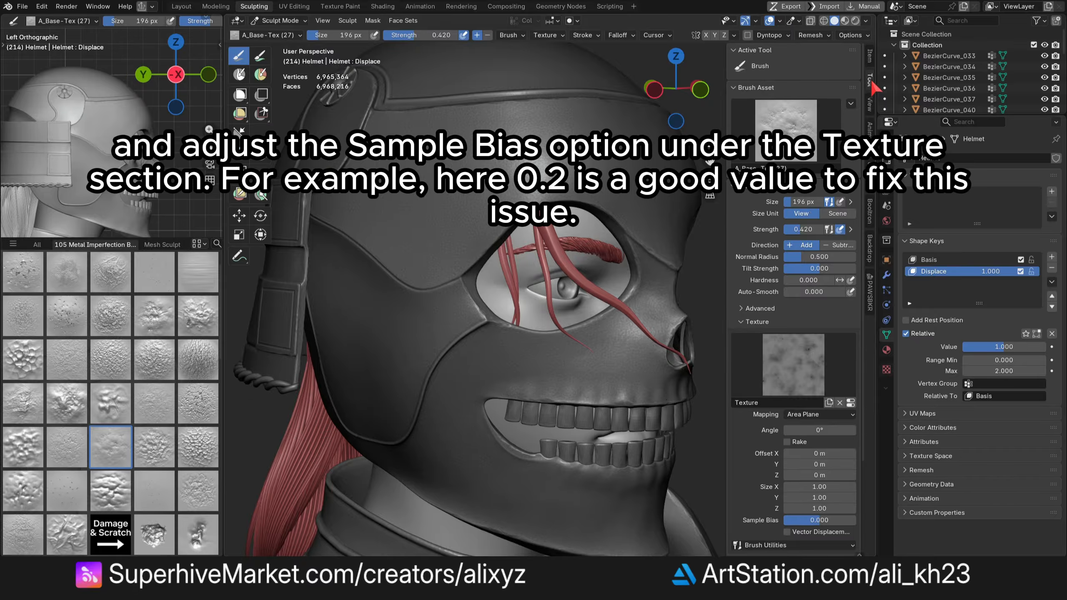
pyautogui.scroll(-5, 798, 336)
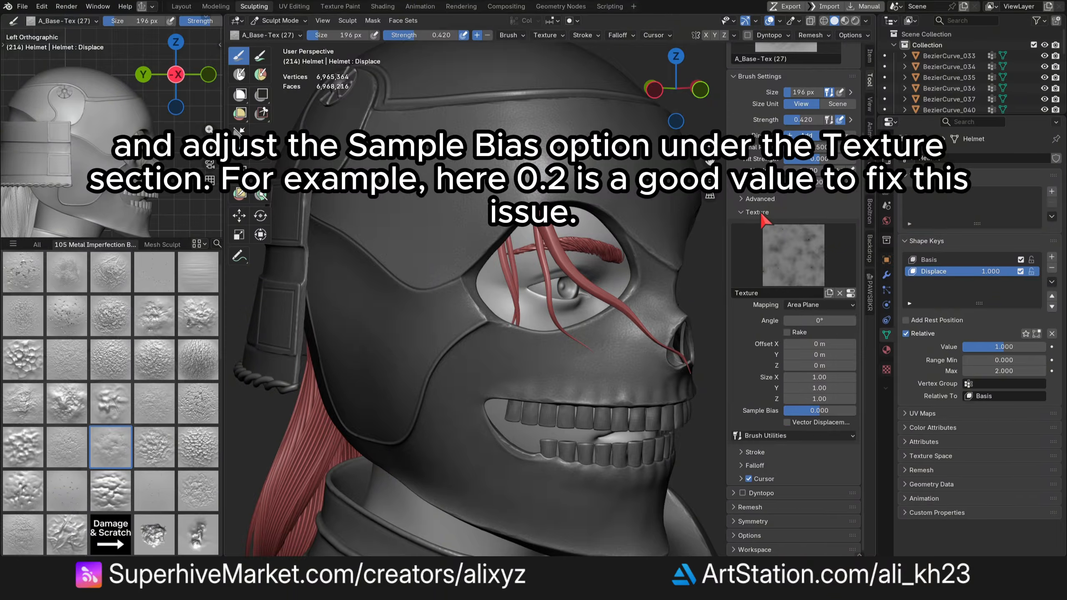
pyautogui.click(830, 410)
pyautogui.write('0.2')
pyautogui.press('Return')
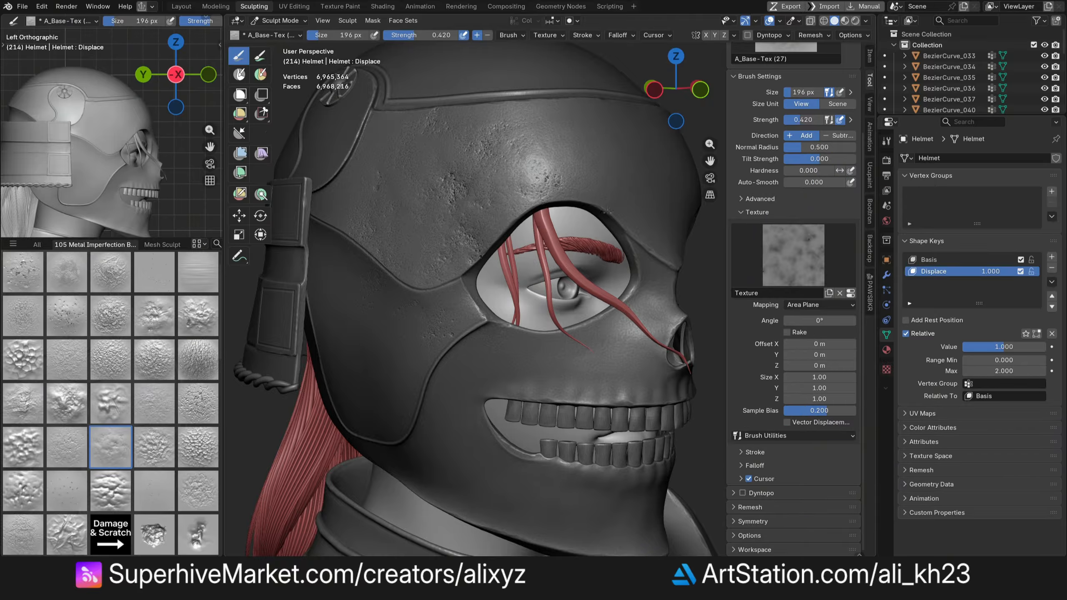
# - Add a new shape key and sculpt base texture across the helmet's cheek below the eye
pyautogui.moveTo(656, 90)
pyautogui.mouseDown()
pyautogui.moveTo(617, 59)
pyautogui.moveTo(655, 91)
pyautogui.mouseUp()
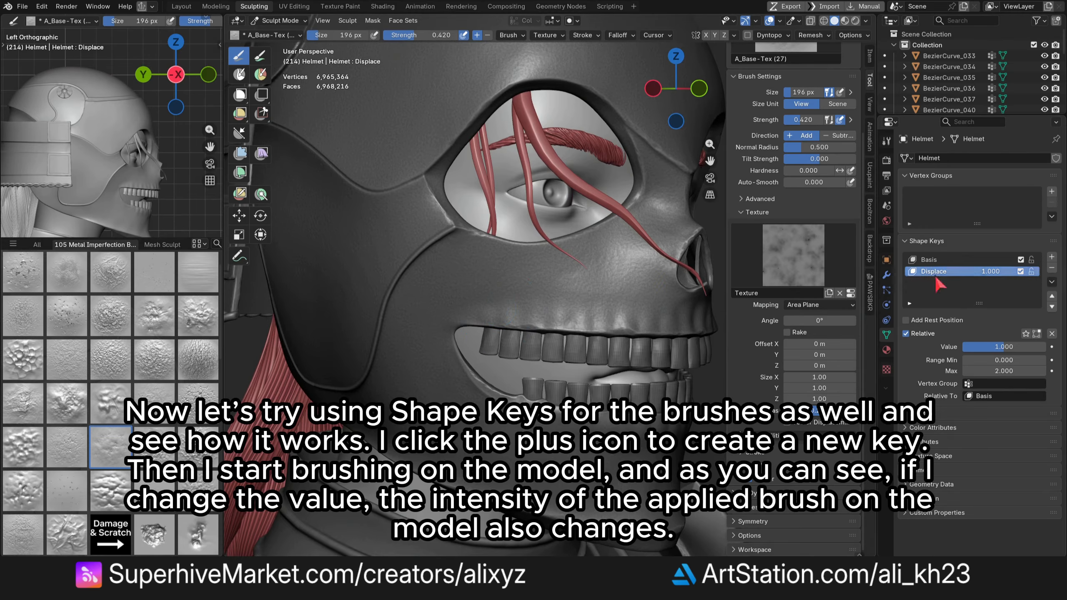
pyautogui.click(1052, 257)
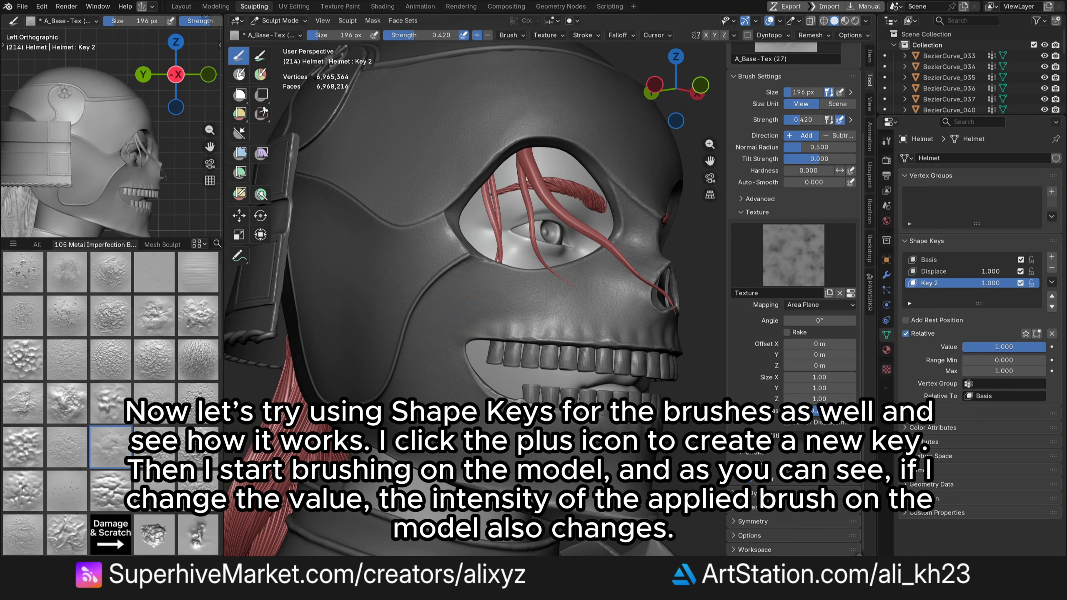
pyautogui.moveTo(491, 321); pyautogui.dragTo(612, 344)
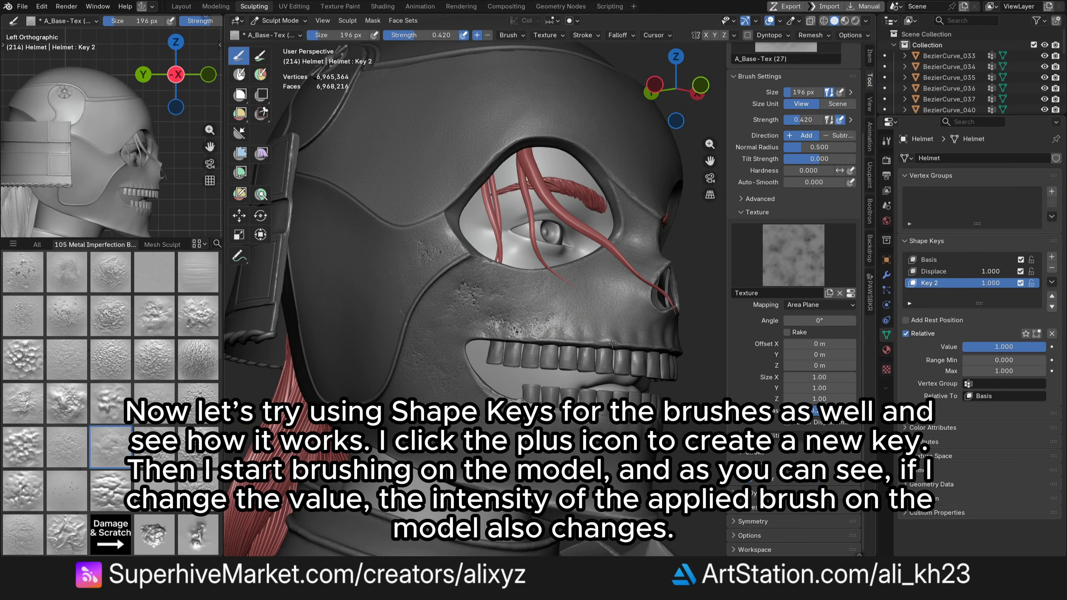
# - Set the new shape key's value to 0.6 and then to 0
pyautogui.scroll(3, 503, 320)
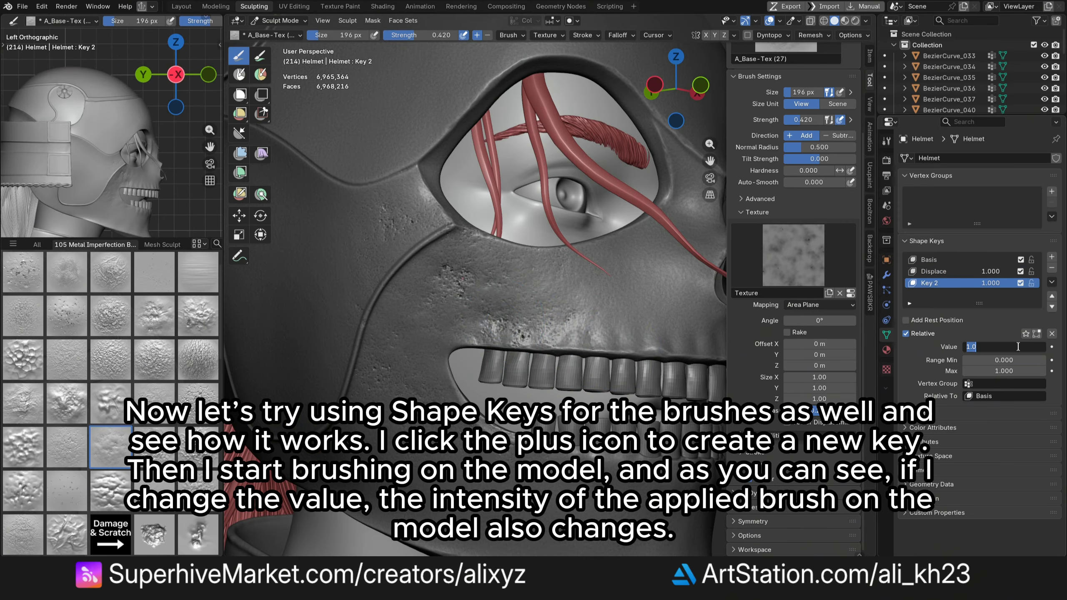
pyautogui.click(1018, 347)
pyautogui.write('.6')
pyautogui.press('Return')
pyautogui.click(1018, 347)
pyautogui.write('0')
pyautogui.press('Return')
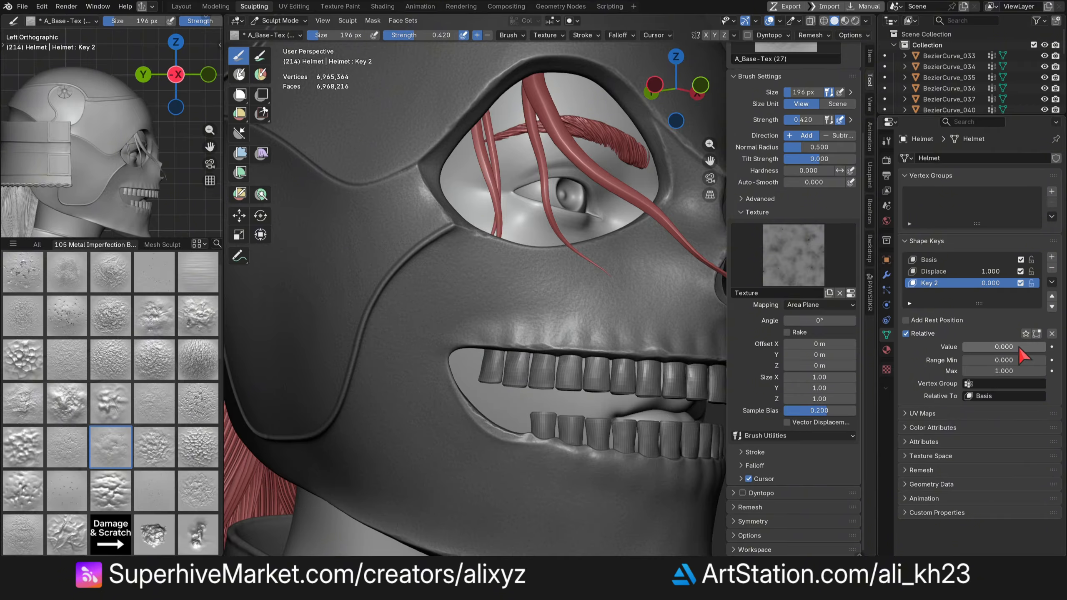
# - Set the second sculpt shape key's value to 0.5
pyautogui.click(1018, 347)
pyautogui.write('.5')
pyautogui.press('Return')
# - Pick the A_Base-Tex (23) brush, add a new shape key, and sculpt texture strokes across the helmet's jaw and cheek
pyautogui.scroll(1, 428, 280)
pyautogui.moveTo(428, 280)
pyautogui.mouseDown(button='middle')
pyautogui.moveTo(467, 252)
pyautogui.moveTo(432, 275)
pyautogui.mouseUp(button='middle')
pyautogui.click(152, 414)
pyautogui.click(1051, 256)
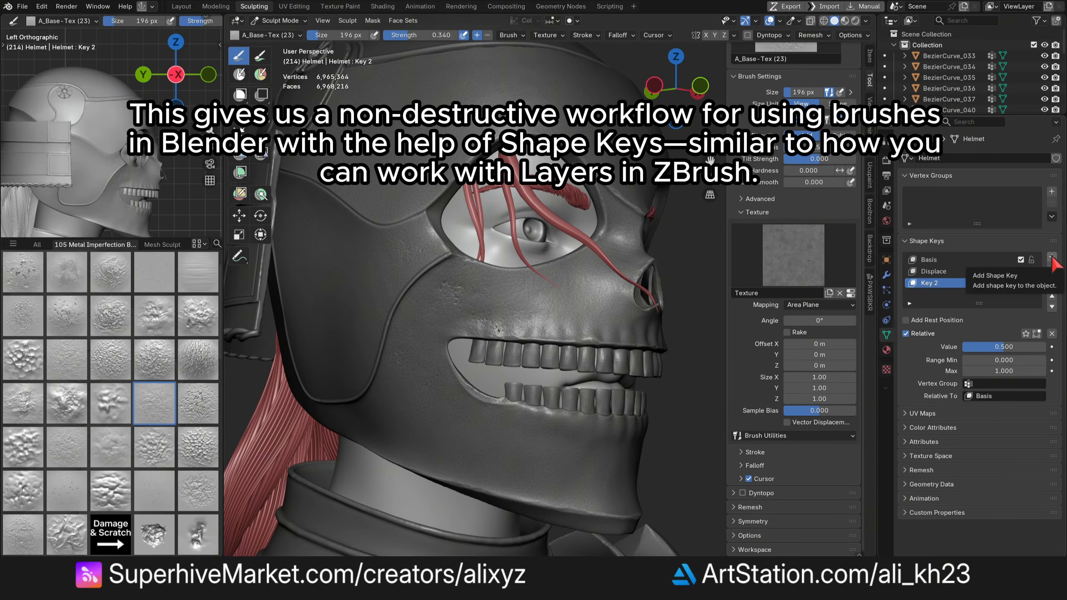
pyautogui.keyDown('shift'); pyautogui.moveTo(569, 447); pyautogui.dragTo(561, 365, button='middle'); pyautogui.keyUp('shift')
pyautogui.scroll(1, 550, 371)
pyautogui.moveTo(560, 365); pyautogui.dragTo(476, 328, button='middle')
pyautogui.scroll(-1, 514, 364)
pyautogui.scroll(2, 406, 259)
pyautogui.moveTo(405, 259); pyautogui.dragTo(484, 245, button='middle')
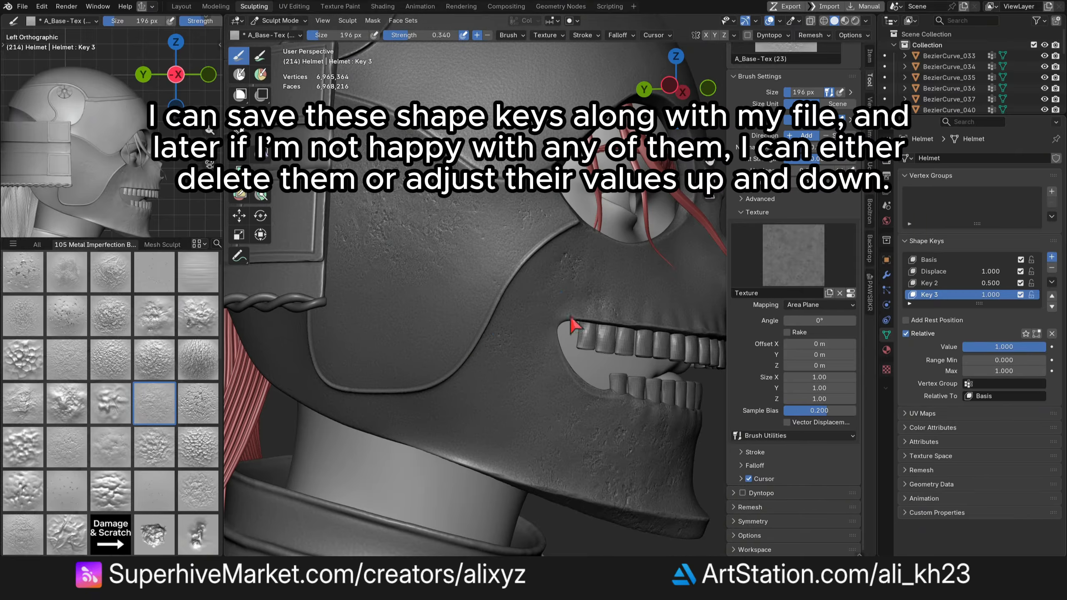
# - Sculpt texture on the helmet's side on a new shape key and set that key's value to 0.6
pyautogui.keyDown('shift'); pyautogui.moveTo(352, 347); pyautogui.dragTo(351, 337, button='middle'); pyautogui.keyUp('shift')
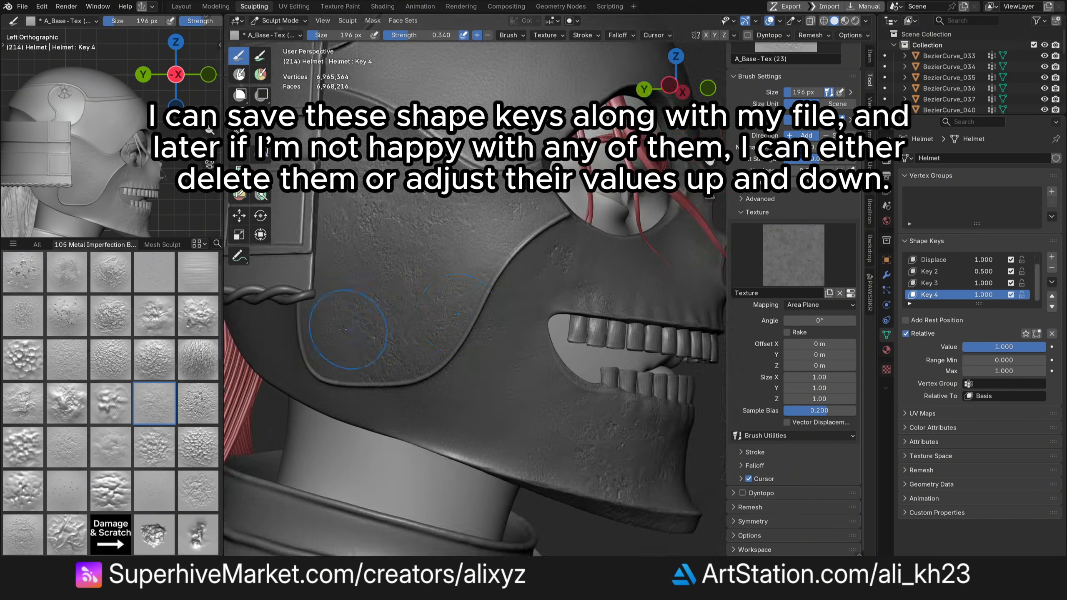
pyautogui.scroll(1, 342, 332)
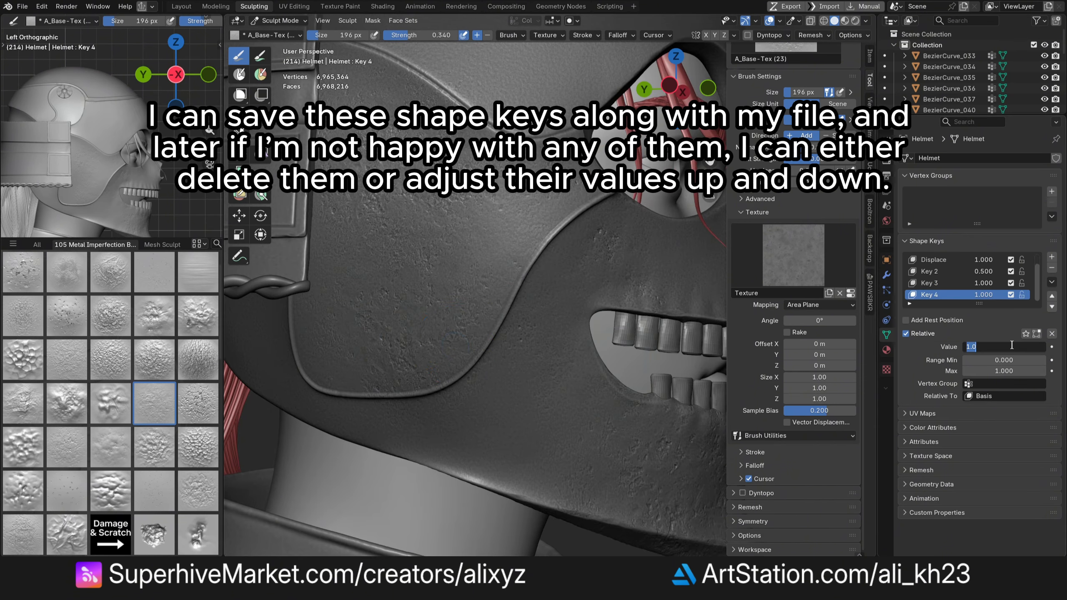
pyautogui.scroll(-3, 477, 307)
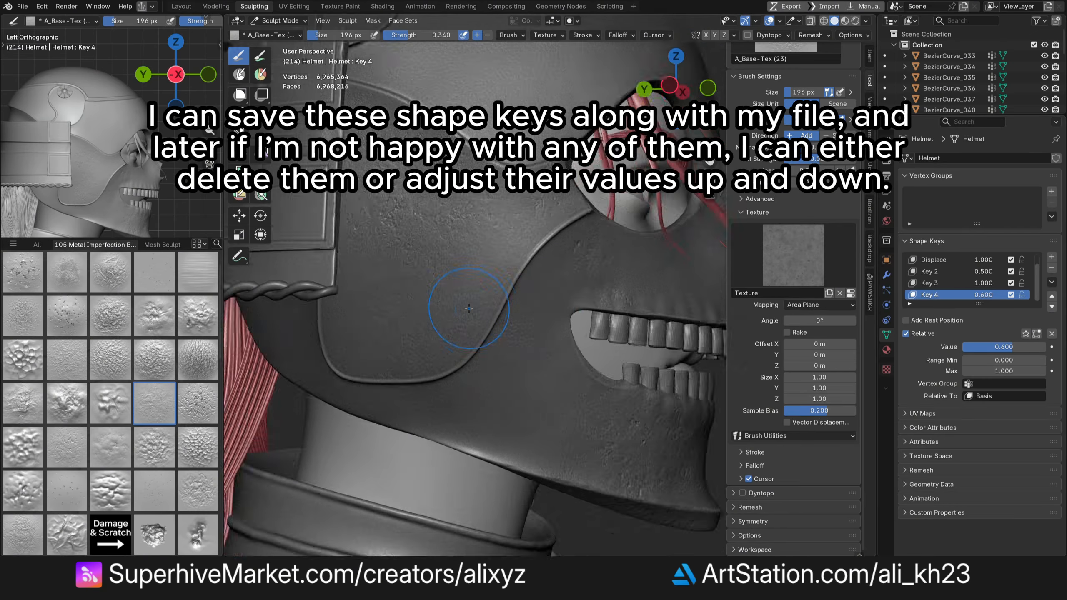
# - Pick the A_Base-Tex (16) brush for a new shape key on the mask and set its value to 0.4
pyautogui.moveTo(678, 90)
pyautogui.mouseDown()
pyautogui.moveTo(664, 97)
pyautogui.moveTo(649, 87)
pyautogui.mouseUp()
pyautogui.scroll(1, 545, 342)
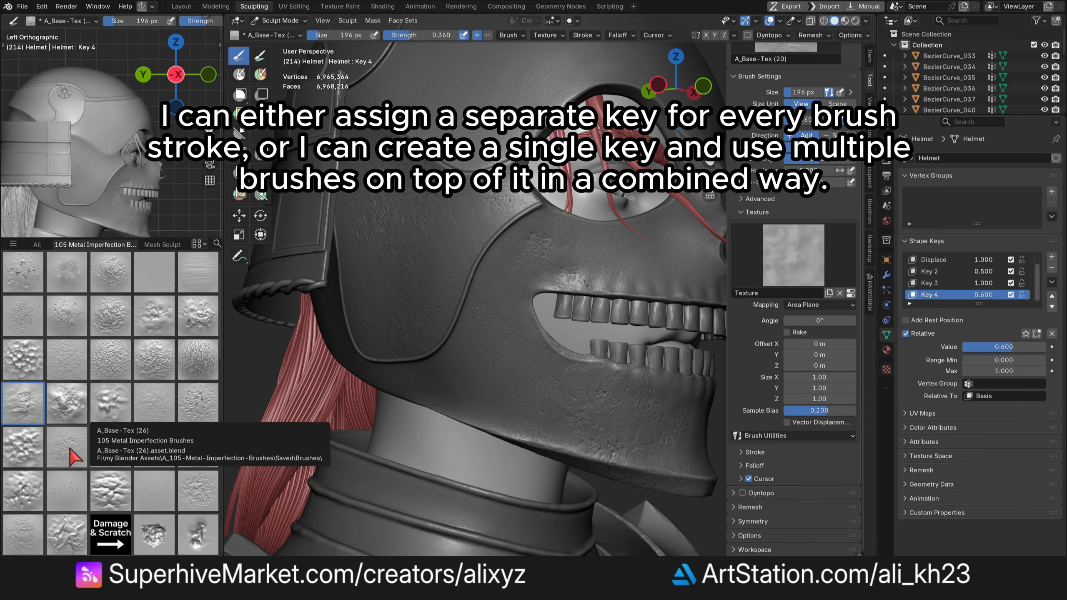
pyautogui.click(67, 359)
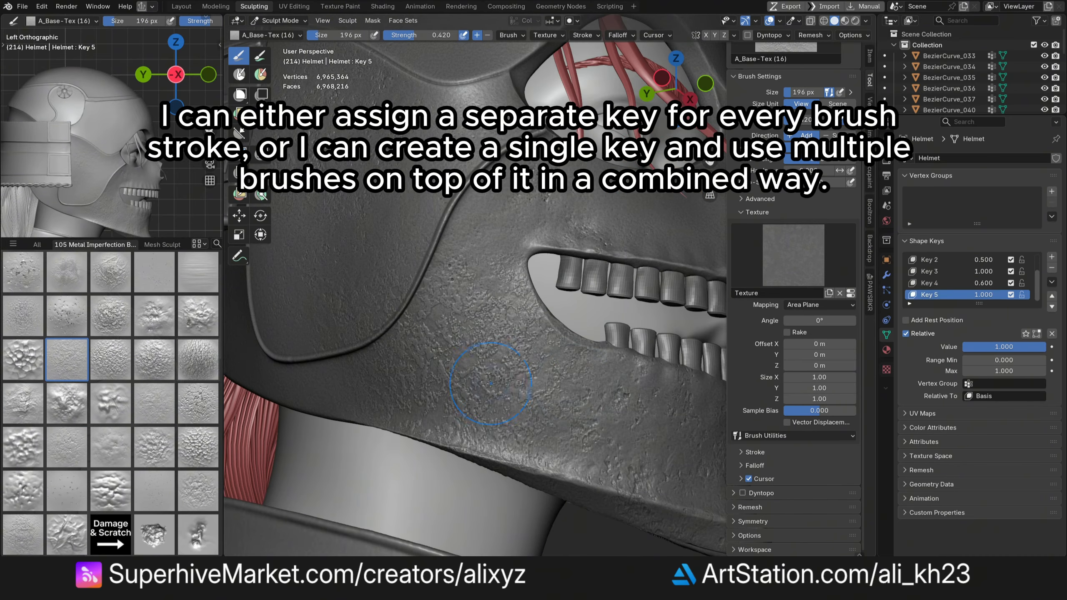
pyautogui.write('.6')
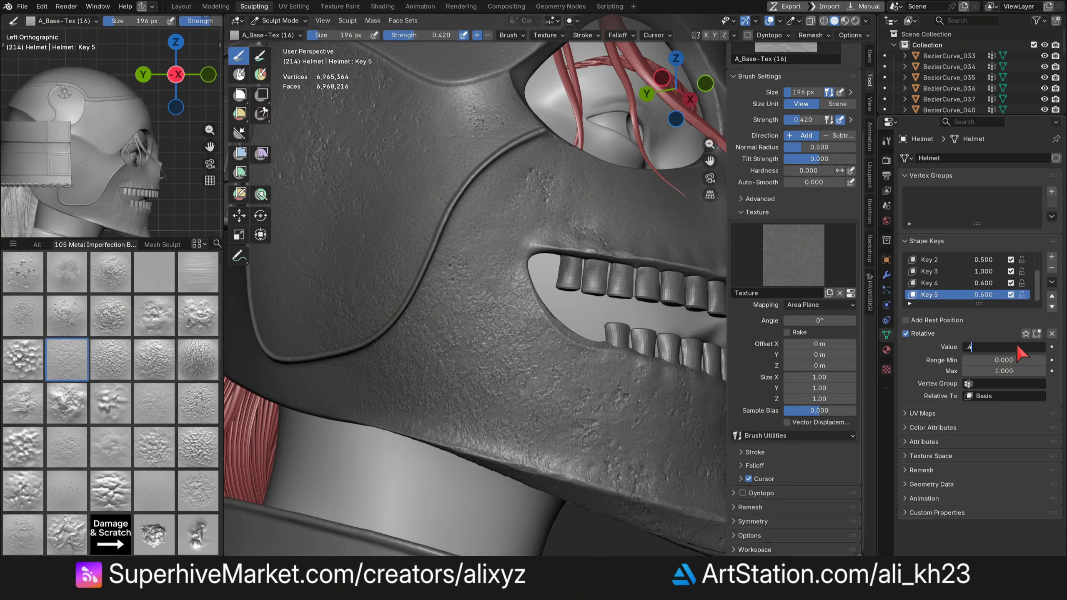
pyautogui.press('Return')
# - Add another shape key for texture on the mask and set its value to 0.35
pyautogui.moveTo(676, 88); pyautogui.dragTo(640, 95)
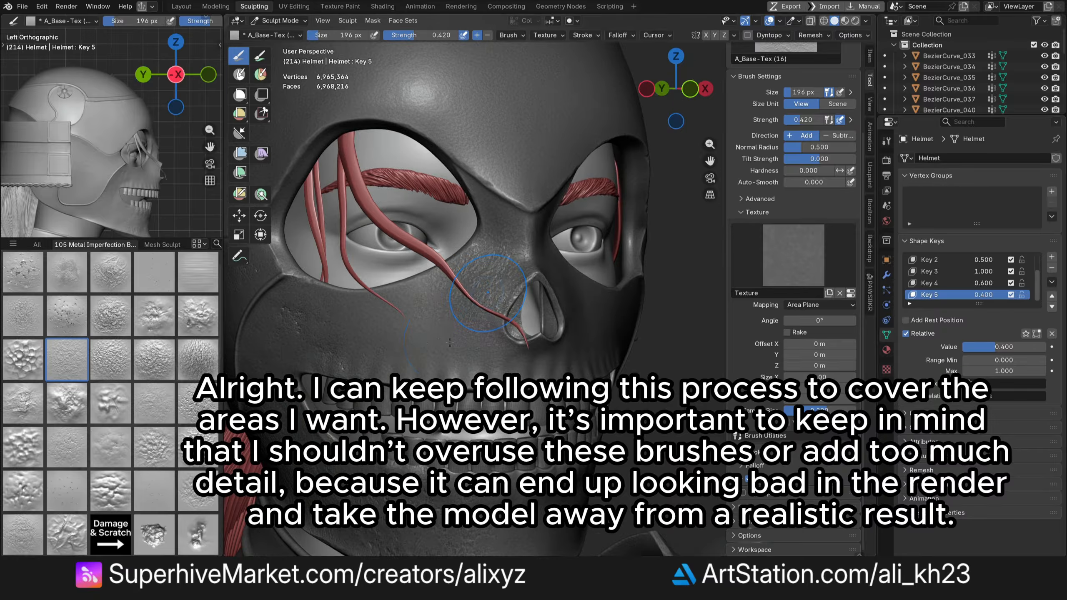
pyautogui.click(1020, 346)
pyautogui.press('BackSpace')
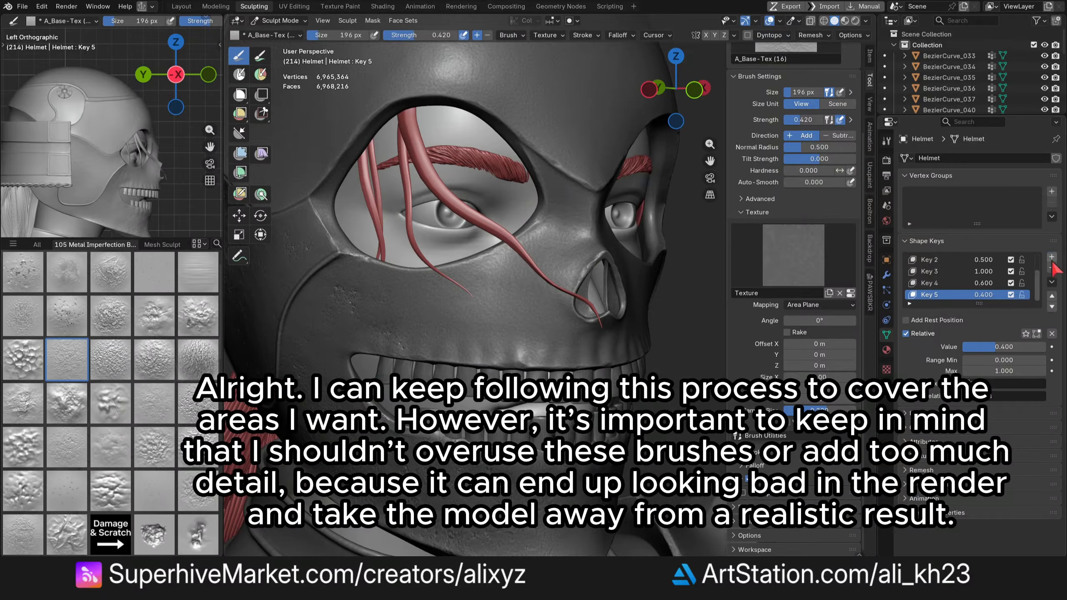
pyautogui.click(1051, 257)
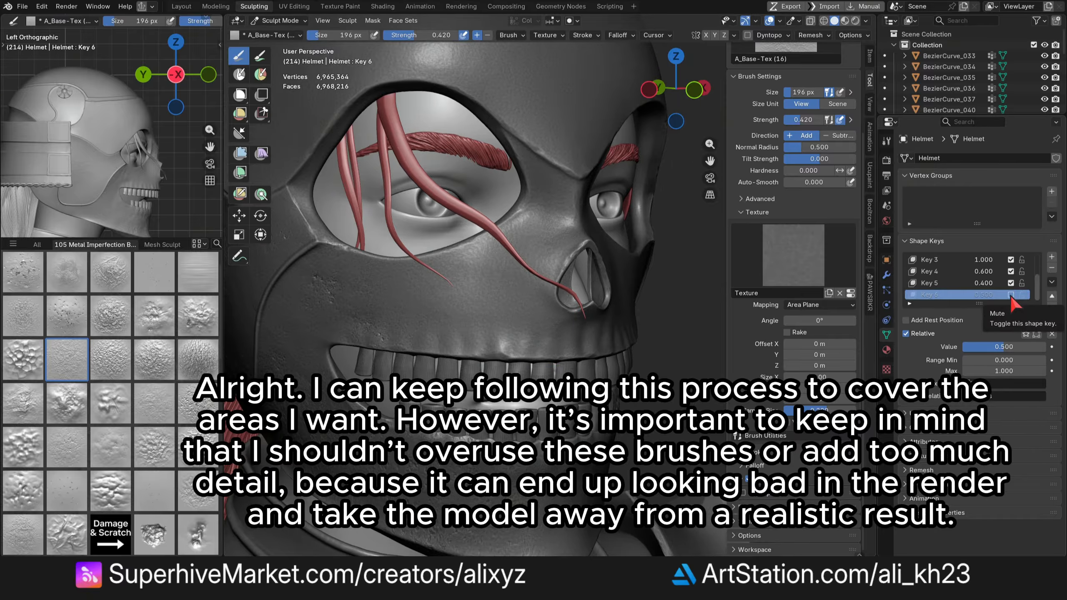
pyautogui.click(1011, 296)
pyautogui.click(1010, 348)
pyautogui.write('.35')
pyautogui.press('Return')
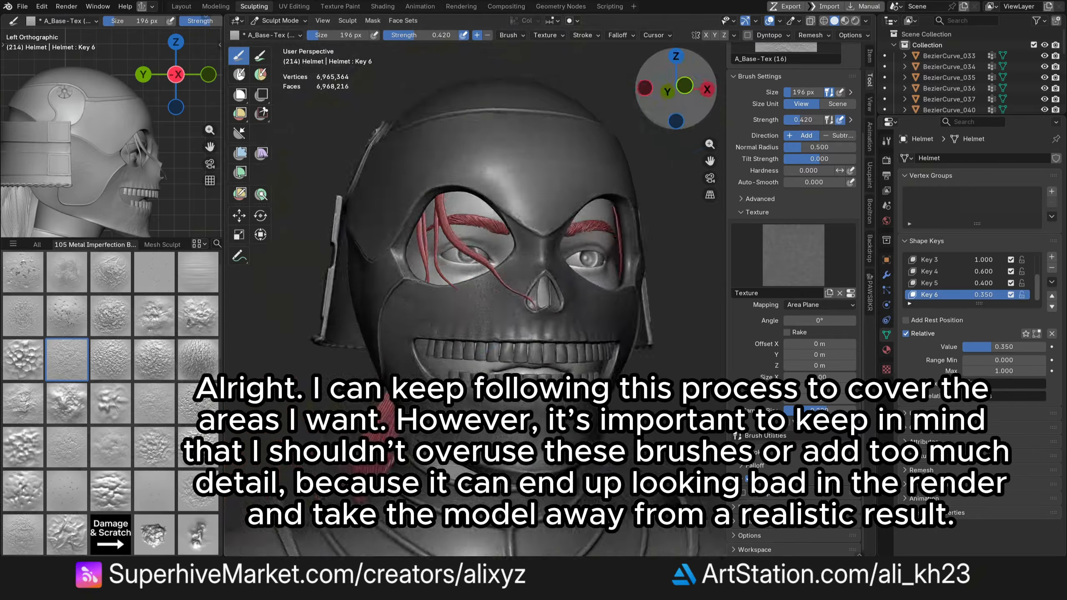
# - Pick the A_Base-Tex (35) brush and sculpt texture strokes on the helmet's side and jaw
pyautogui.moveTo(672, 88); pyautogui.dragTo(713, 89)
pyautogui.click(159, 278)
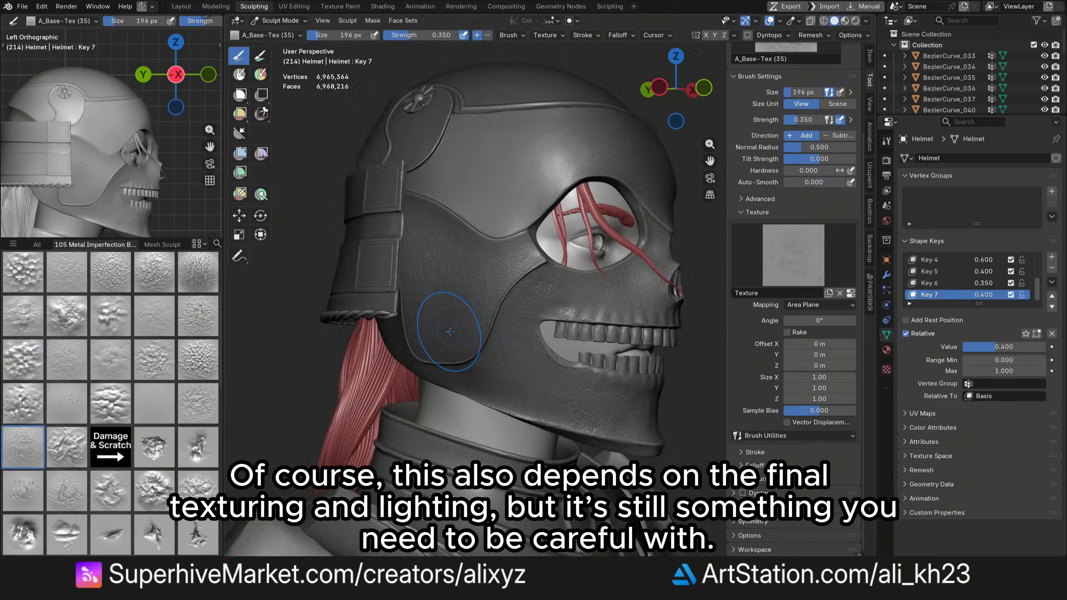
pyautogui.moveTo(436, 504); pyautogui.dragTo(445, 382, button='middle')
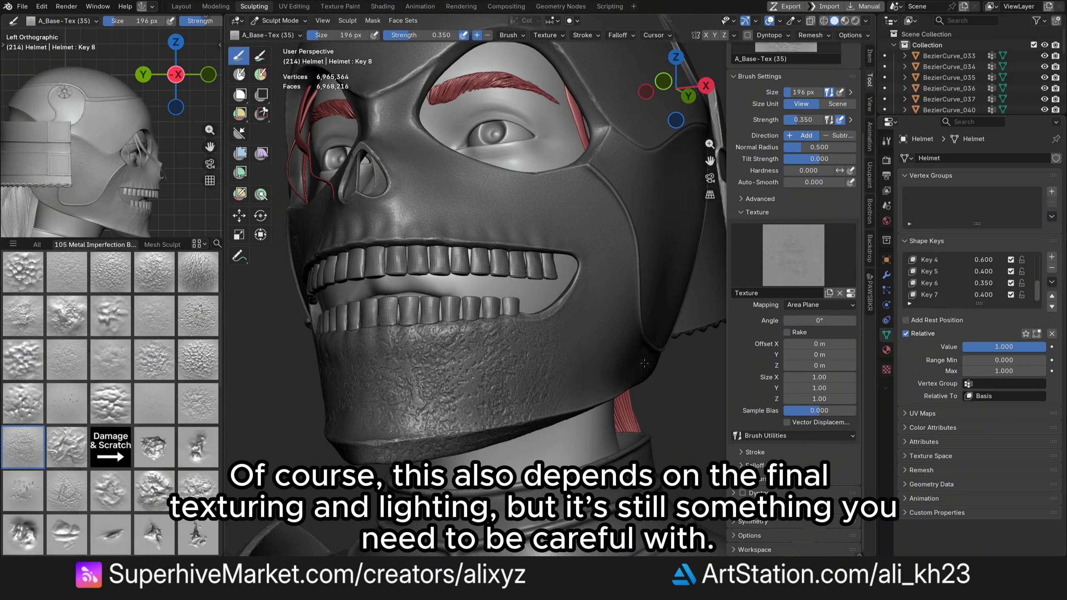
pyautogui.moveTo(445, 383); pyautogui.dragTo(494, 415, button='middle')
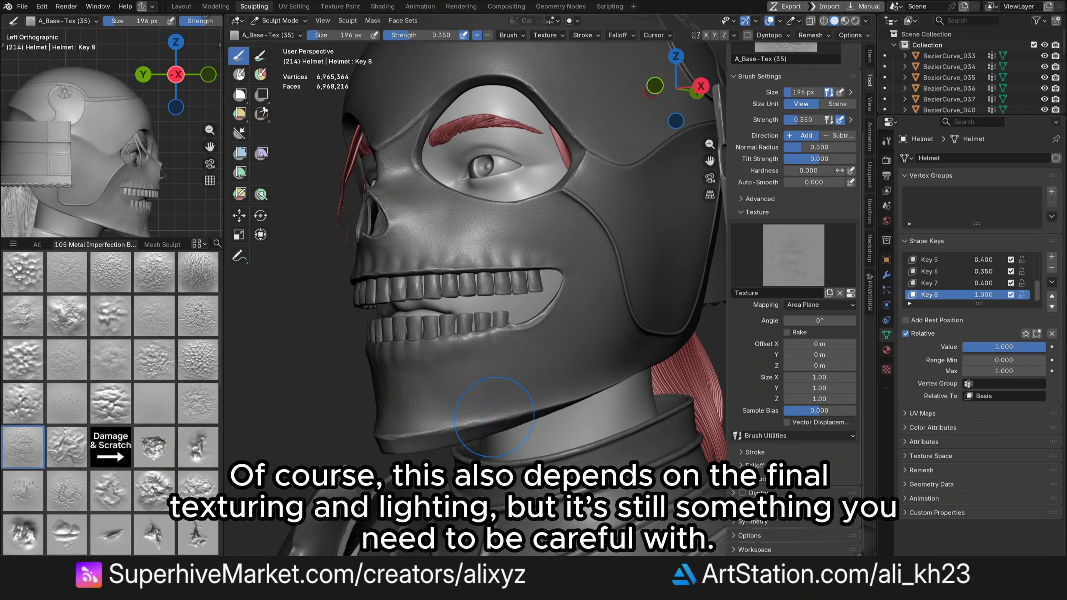
# - Set the brush texture's Sample Bias to 0.2 and sculpt texture along the jaw
pyautogui.write('0.2')
pyautogui.press('Return')
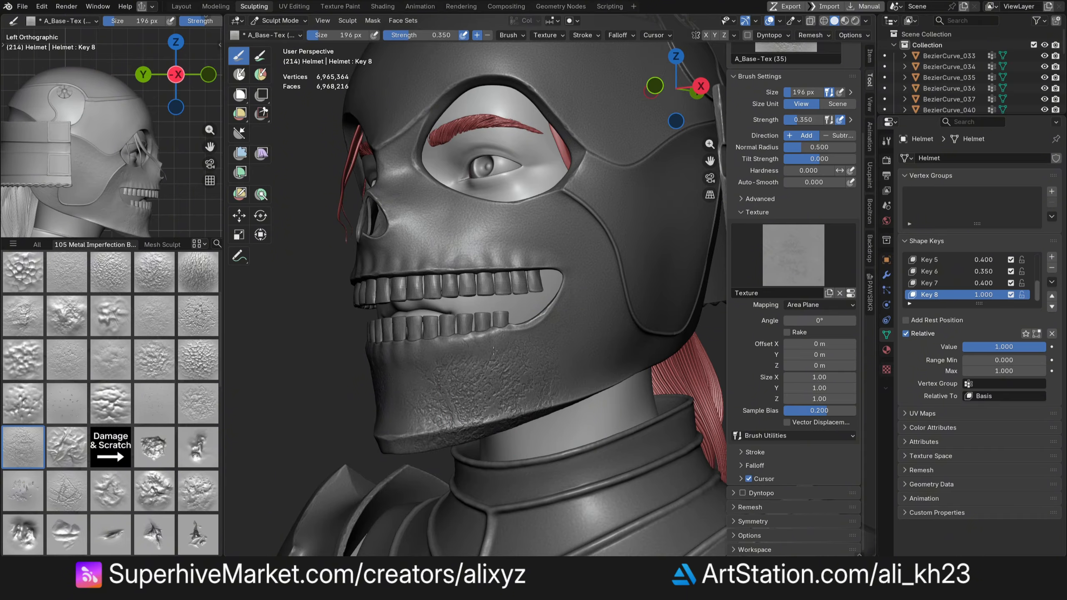
pyautogui.moveTo(493, 350); pyautogui.dragTo(378, 364)
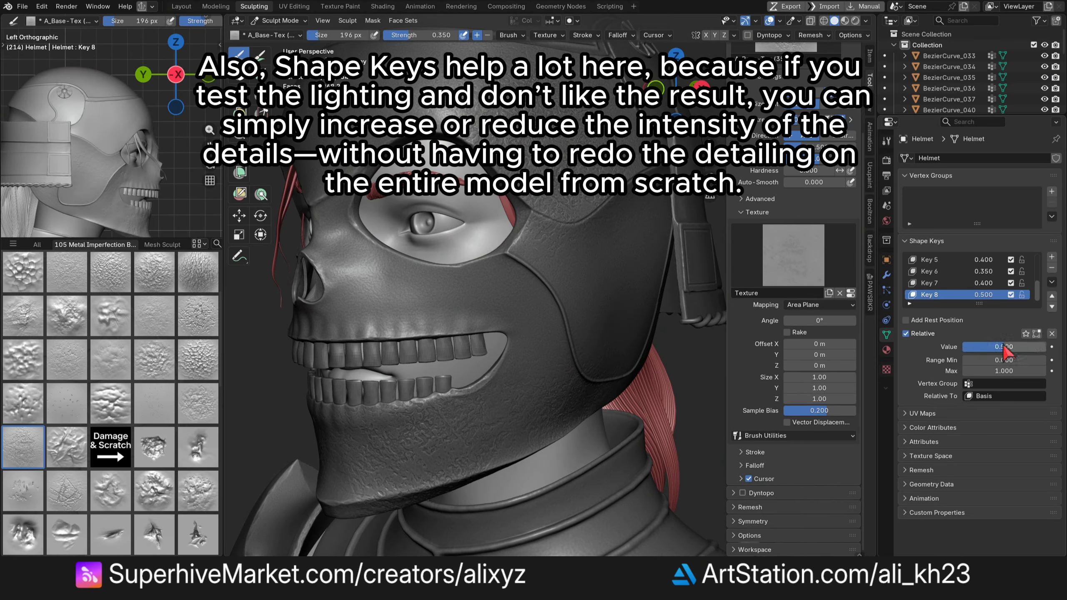
# - Set the current shape key's value to 0.3 and sculpt texture on the chin and cheek with the A_Base-Tex (27) brush
pyautogui.moveTo(1006, 349); pyautogui.dragTo(989, 349)
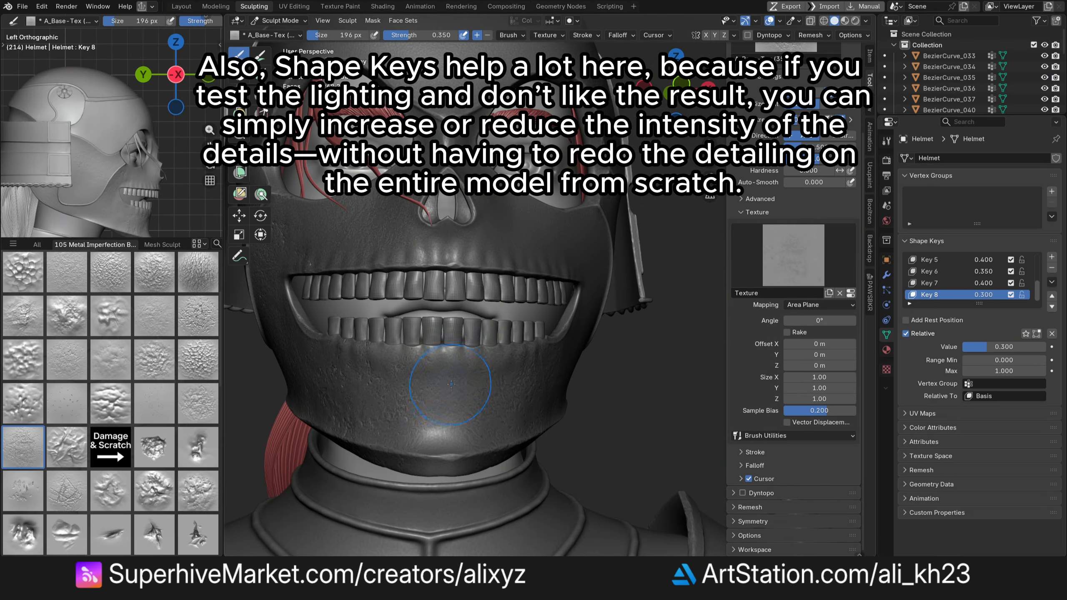
pyautogui.click(110, 359)
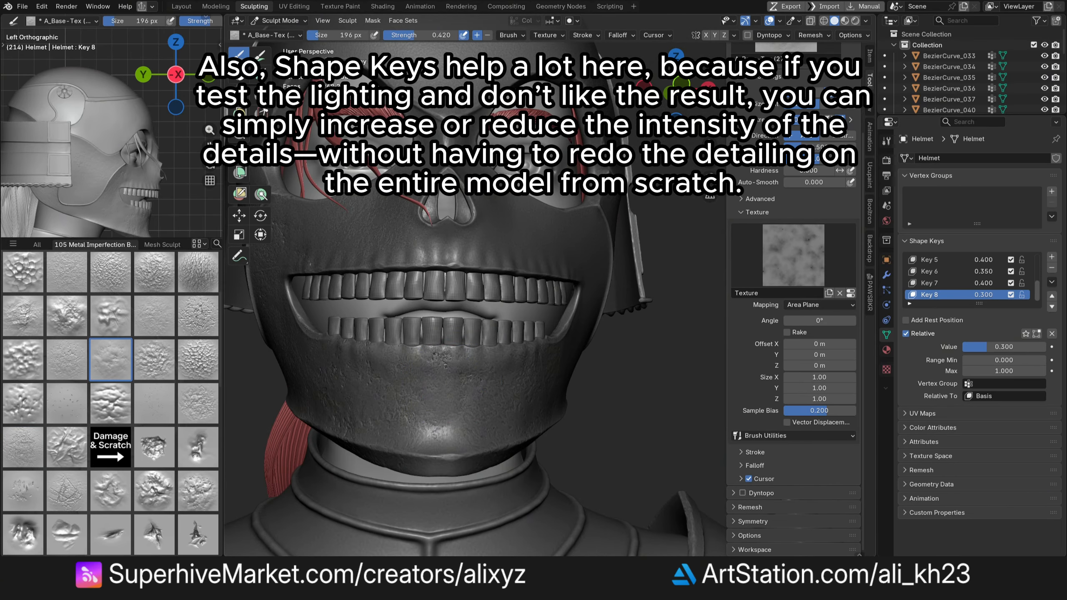
pyautogui.moveTo(479, 408); pyautogui.dragTo(435, 405, button='middle')
pyautogui.moveTo(714, 420); pyautogui.dragTo(553, 419, button='middle')
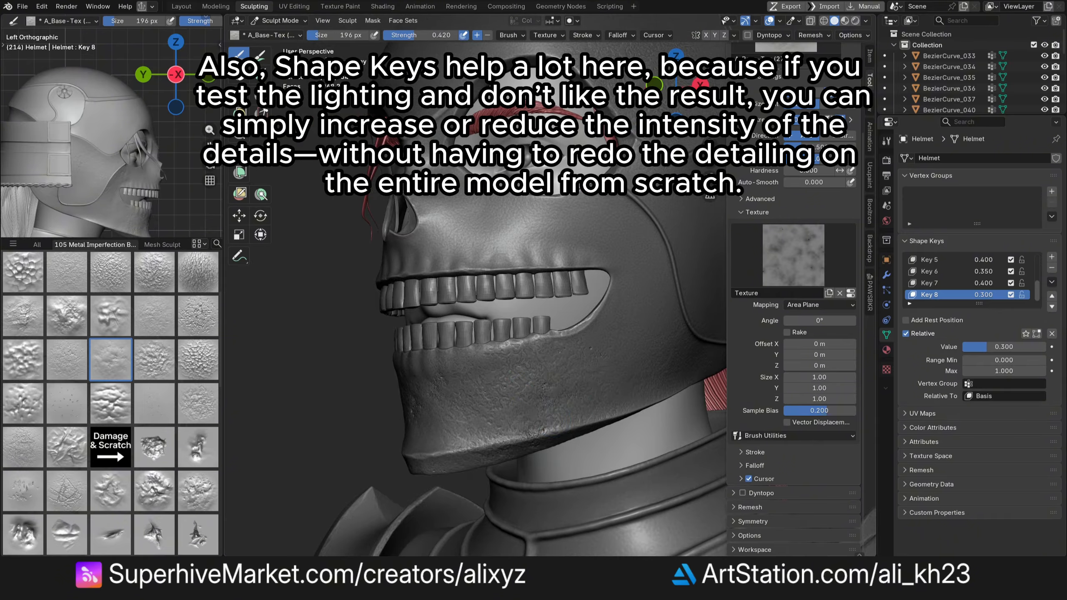
pyautogui.moveTo(553, 286); pyautogui.dragTo(567, 273, button='middle')
pyautogui.moveTo(567, 236)
pyautogui.keyDown('shift'); pyautogui.mouseDown(button='middle')
pyautogui.moveTo(525, 280)
pyautogui.moveTo(538, 279)
pyautogui.mouseUp(button='middle'); pyautogui.keyUp('shift')
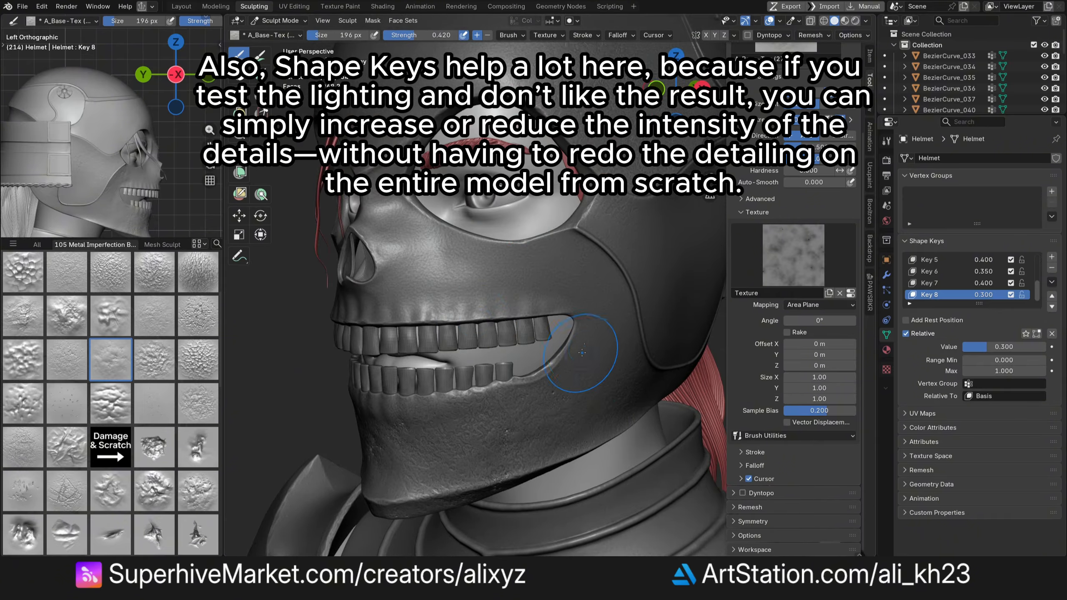
# - Add a new shape key and sculpt texture across the helmet's upper side
pyautogui.click(1052, 257)
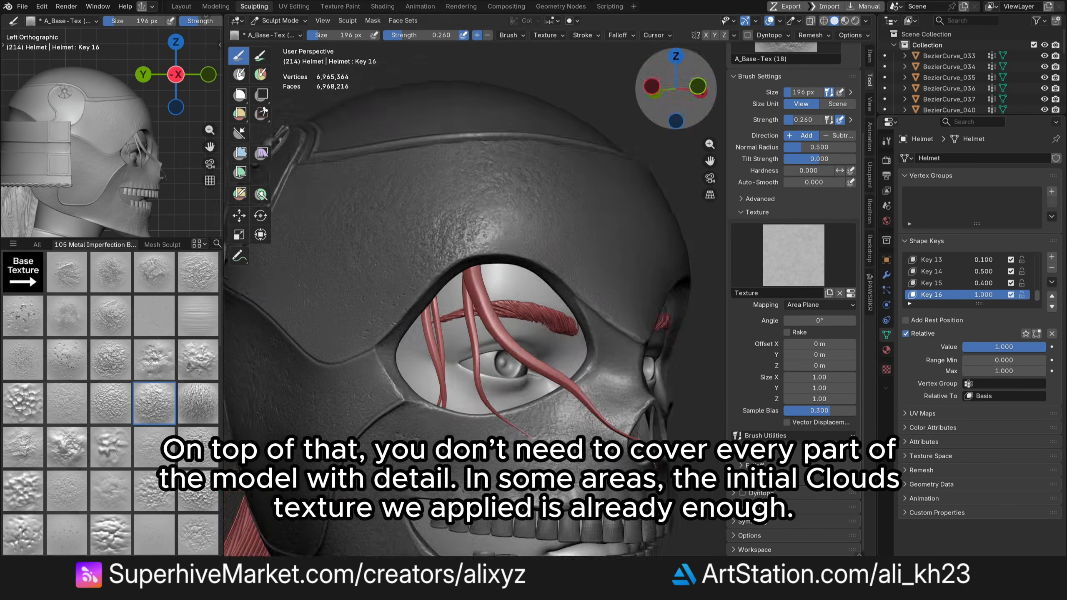
pyautogui.press('Return')
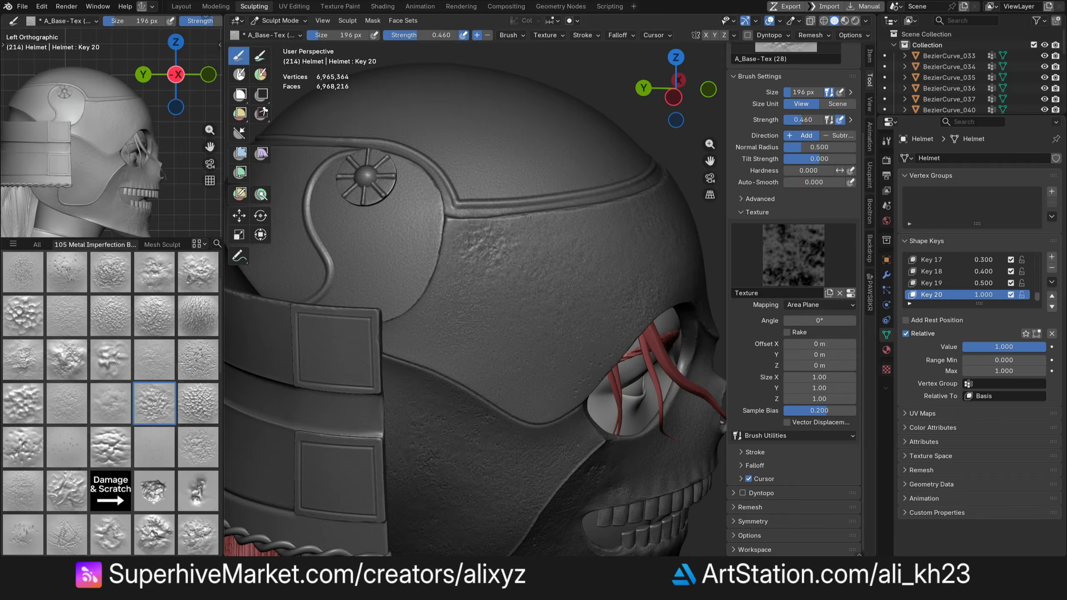
pyautogui.moveTo(525, 217); pyautogui.dragTo(514, 185, button='middle')
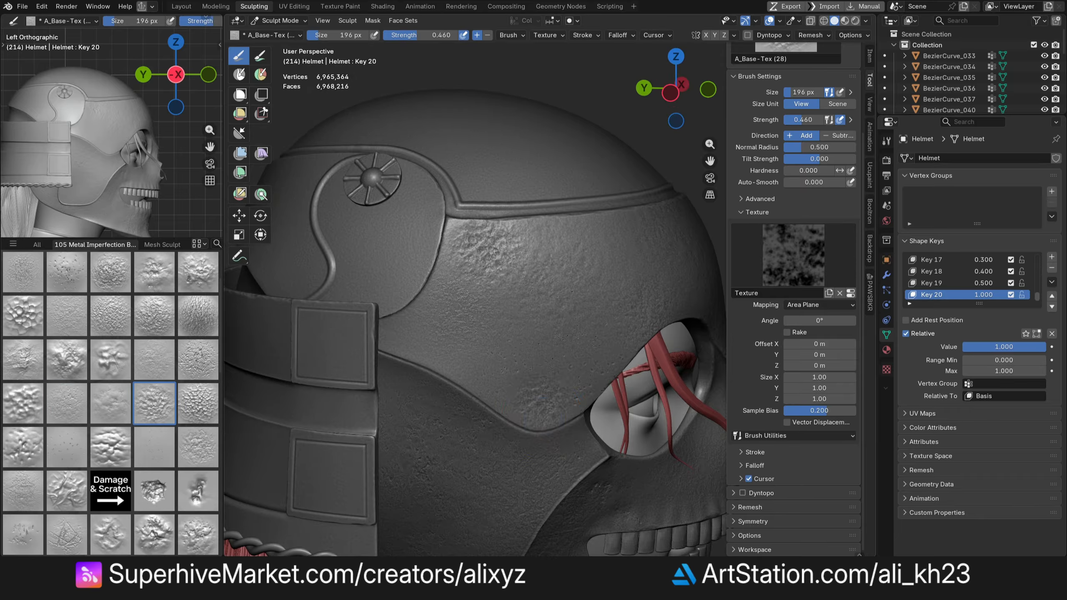
# - Sculpt more texture on the helmet's top and back, and set the shape key's value to 0.3
pyautogui.moveTo(513, 378); pyautogui.dragTo(563, 405)
pyautogui.moveTo(377, 198); pyautogui.dragTo(374, 170, button='middle')
pyautogui.press('Return')
pyautogui.moveTo(403, 239); pyautogui.dragTo(542, 260, button='middle')
pyautogui.doubleClick(1017, 349)
pyautogui.write('0.3')
pyautogui.press('Return')
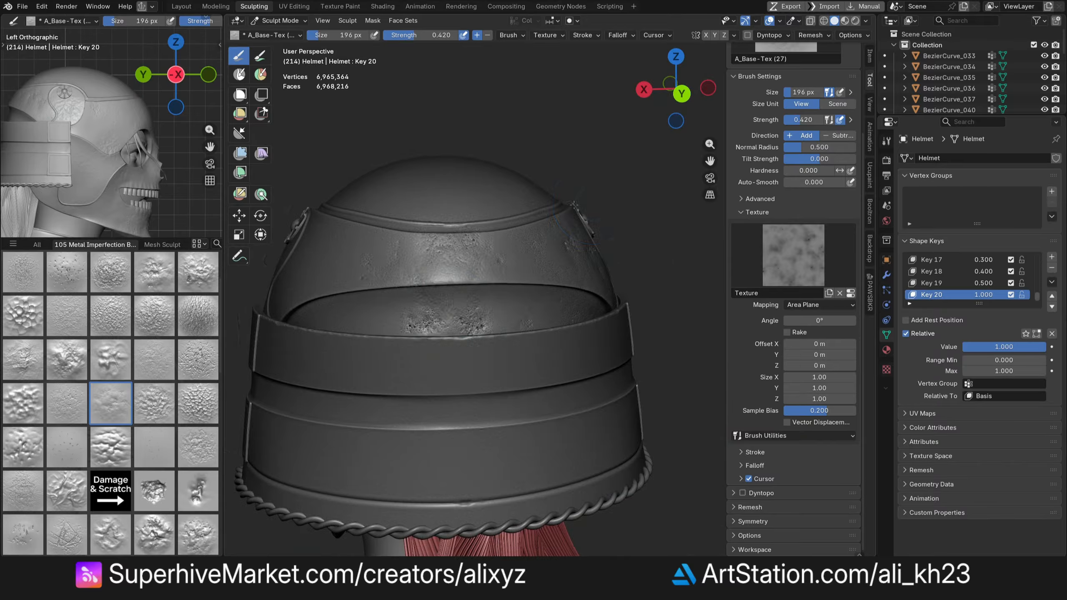
# - Sculpt texture on the helmet's back and set the brush strength to 0.35
pyautogui.moveTo(503, 273); pyautogui.dragTo(541, 273, button='middle')
pyautogui.moveTo(808, 120); pyautogui.dragTo(800, 122)
pyautogui.moveTo(567, 260); pyautogui.dragTo(596, 259, button='middle')
pyautogui.doubleClick(803, 120)
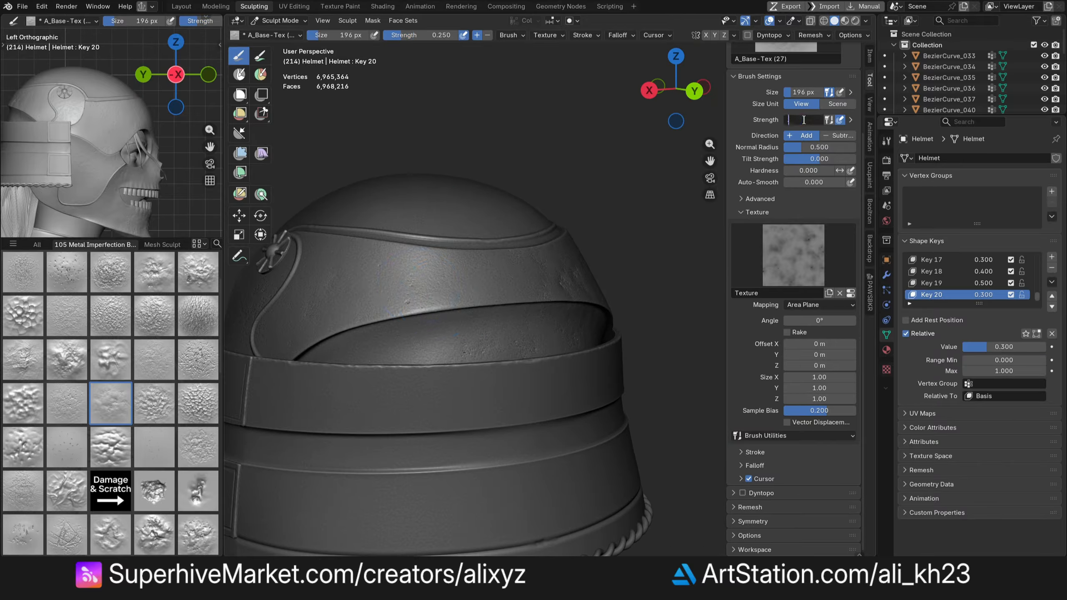
pyautogui.write('0.35')
pyautogui.press('Return')
# - Sculpt additional texture strokes over the mask's cheeks, nose and side of the helmet
pyautogui.moveTo(668, 93); pyautogui.dragTo(646, 138, button='middle')
pyautogui.moveTo(617, 336)
pyautogui.mouseDown(button='middle')
pyautogui.moveTo(609, 297)
pyautogui.moveTo(463, 300)
pyautogui.mouseUp(button='middle')
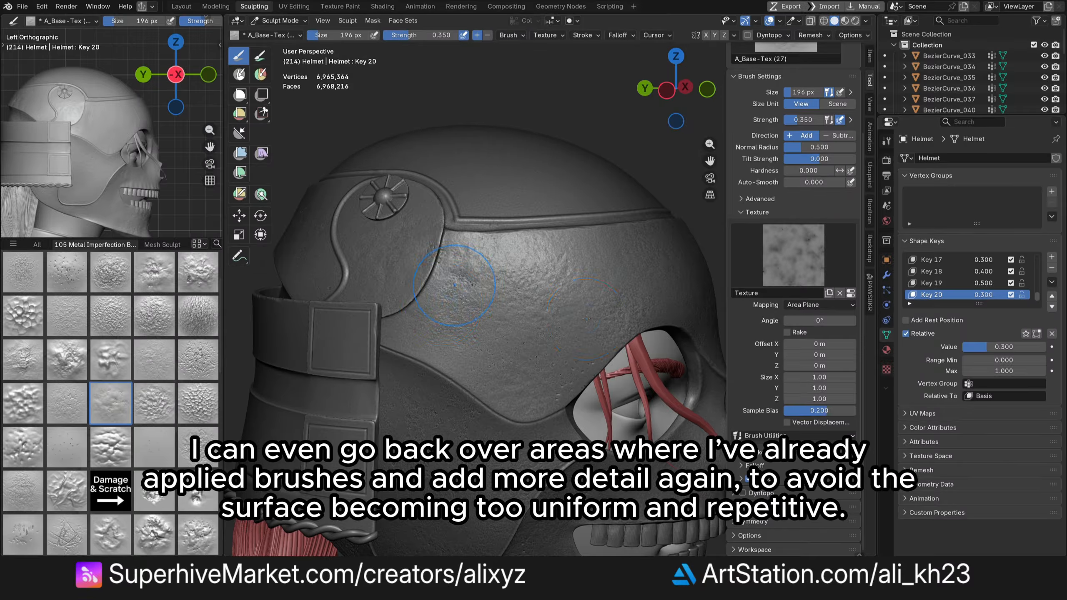
pyautogui.moveTo(586, 318); pyautogui.dragTo(556, 300, button='middle')
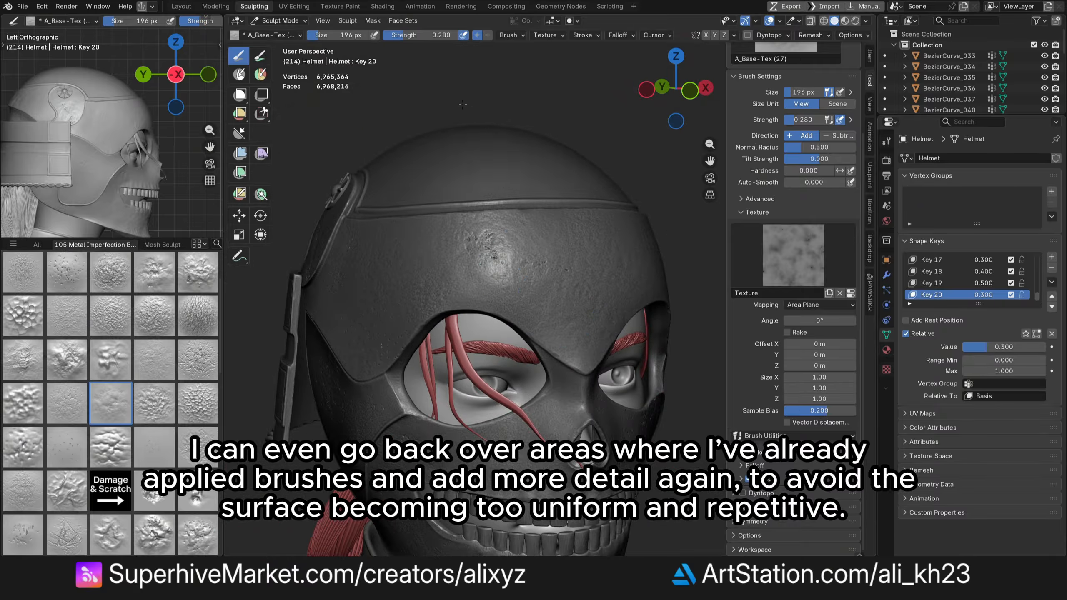
pyautogui.moveTo(714, 266); pyautogui.dragTo(655, 268, button='middle')
pyautogui.moveTo(542, 327); pyautogui.dragTo(596, 323, button='middle')
pyautogui.scroll(2, 537, 273)
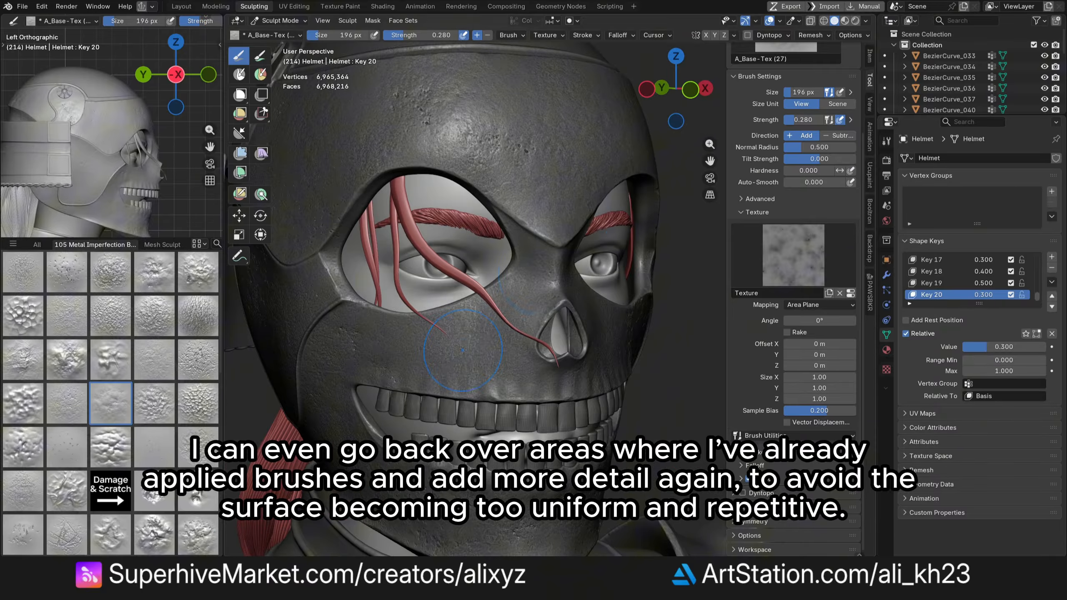
pyautogui.scroll(-3, 458, 332)
pyautogui.moveTo(518, 336)
pyautogui.mouseDown(button='middle')
pyautogui.moveTo(458, 332)
pyautogui.moveTo(559, 324)
pyautogui.mouseUp(button='middle')
pyautogui.scroll(1, 441, 294)
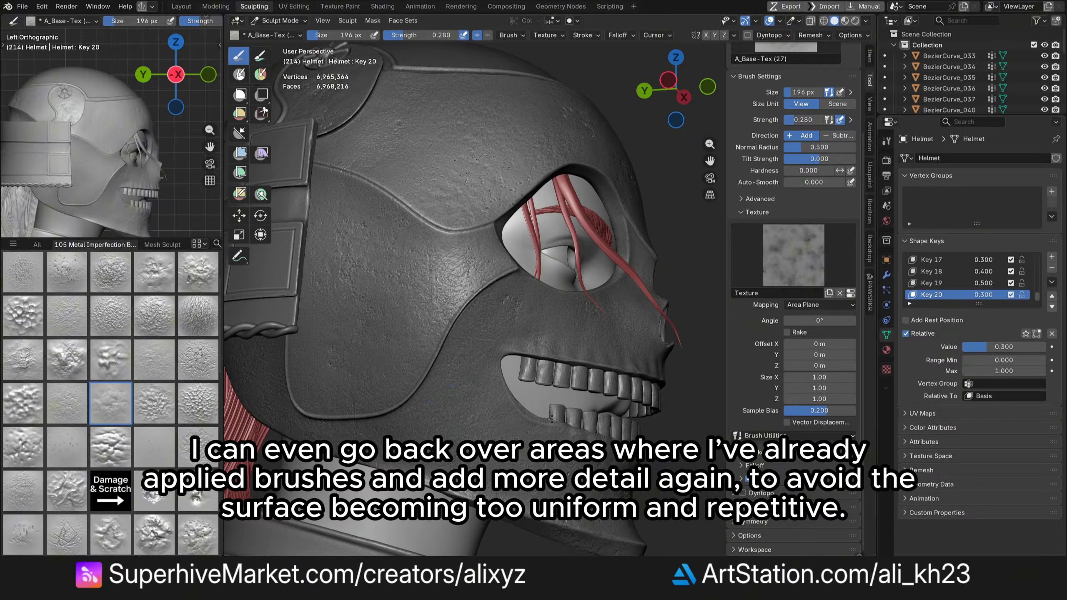
pyautogui.moveTo(491, 361); pyautogui.dragTo(424, 370, button='middle')
pyautogui.scroll(-2, 421, 370)
pyautogui.scroll(-3, 421, 370)
pyautogui.moveTo(676, 89); pyautogui.dragTo(609, 92)
pyautogui.scroll(4, 482, 294)
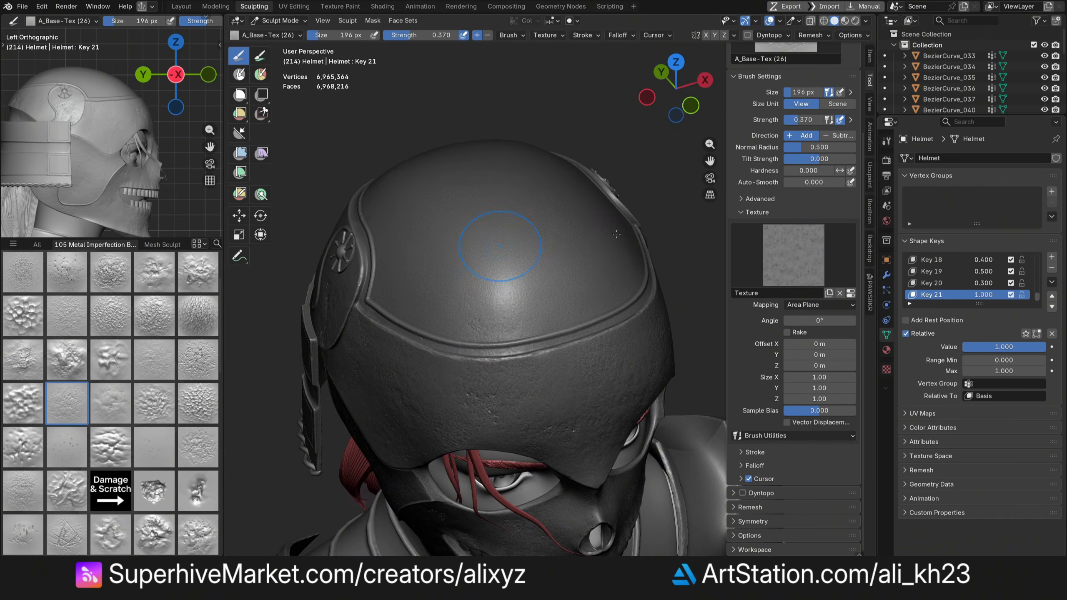
# - Set the current shape key's value to 0.2
pyautogui.click(1004, 347)
pyautogui.write('.4')
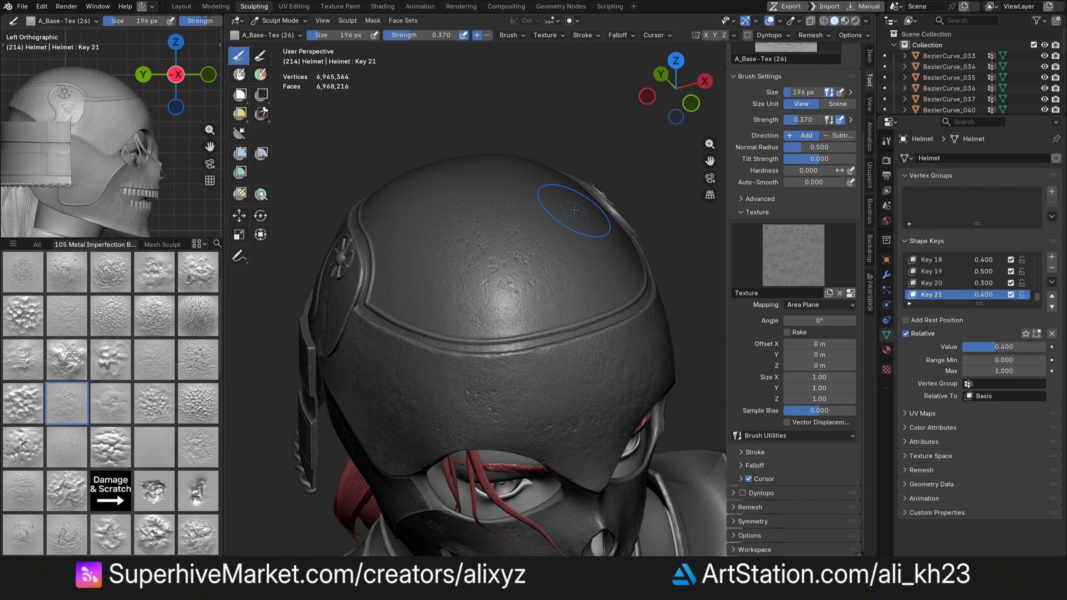
pyautogui.click(1052, 257)
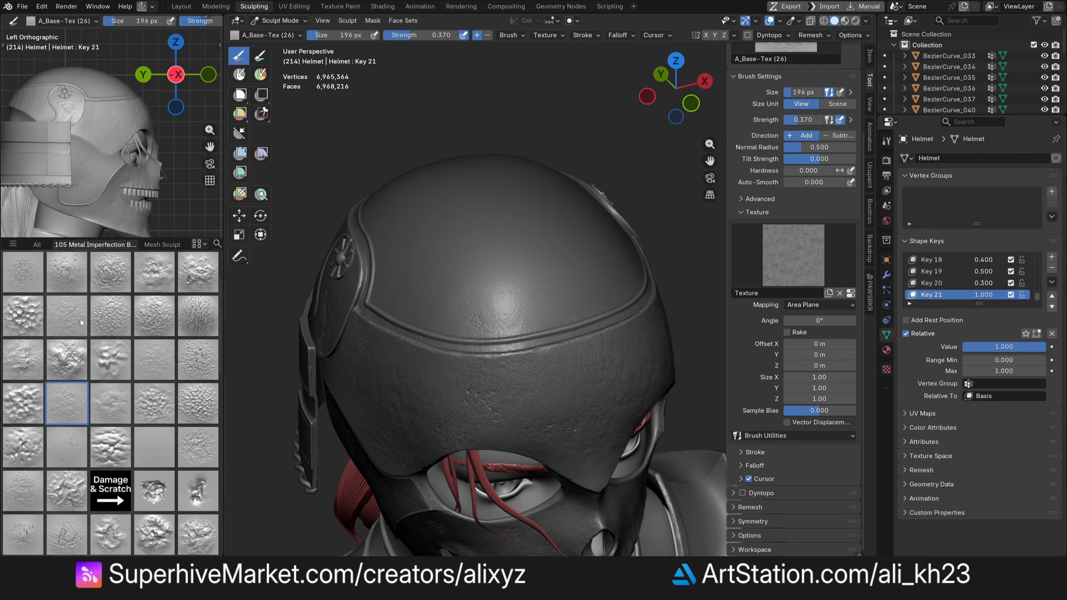
pyautogui.scroll(-4, 110, 378)
pyautogui.click(23, 403)
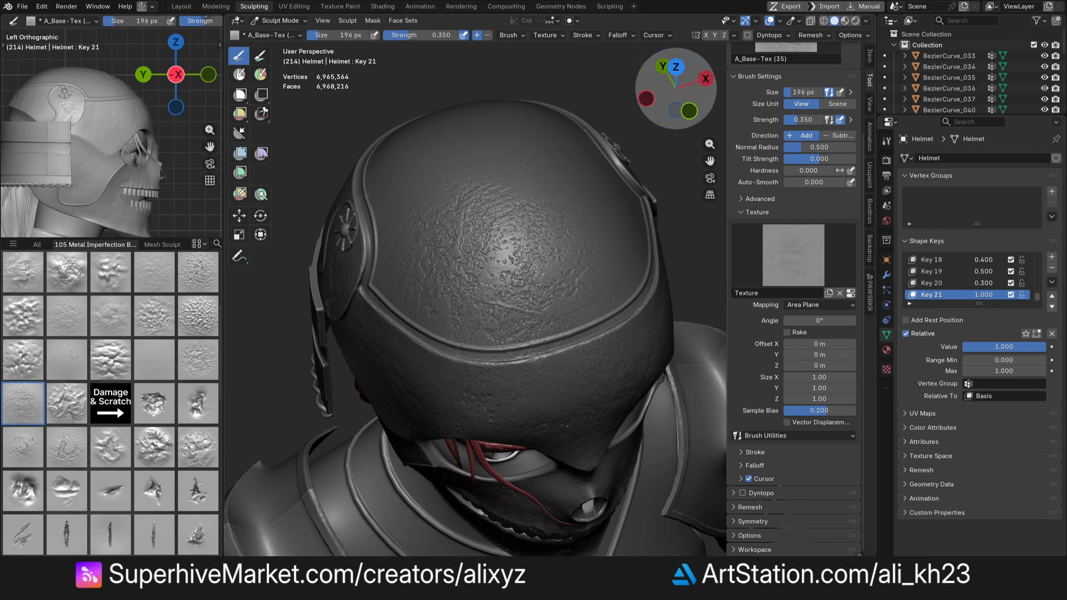
pyautogui.click(990, 348)
pyautogui.write('.2')
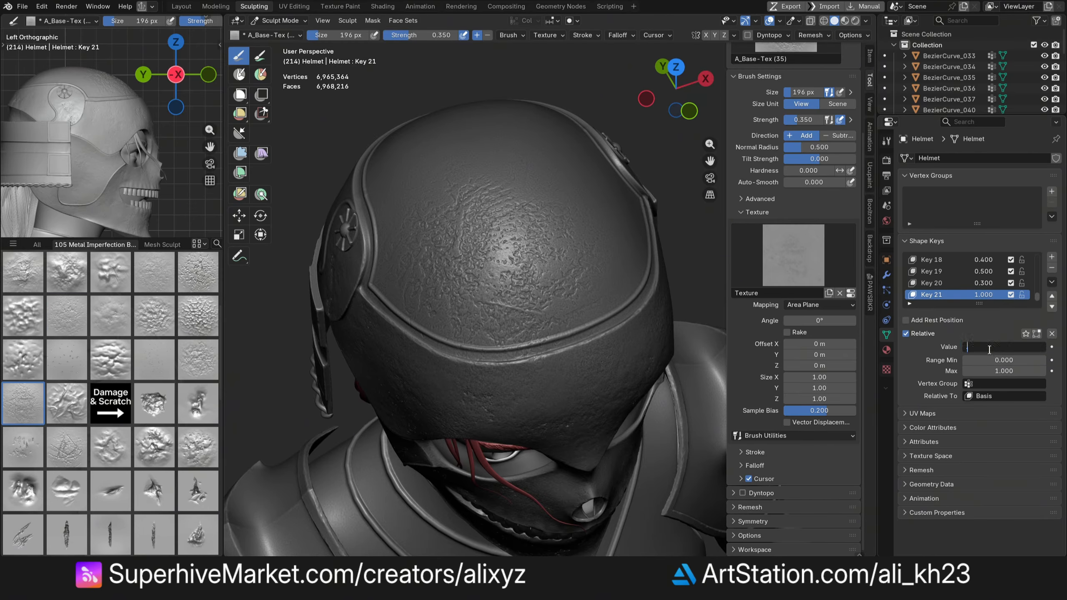
pyautogui.press('Return')
# - Pick the A_Base-Tex (23) brush and sculpt texture across the helmet's crown
pyautogui.moveTo(672, 110)
pyautogui.mouseDown()
pyautogui.moveTo(682, 99)
pyautogui.moveTo(696, 111)
pyautogui.moveTo(690, 130)
pyautogui.mouseUp()
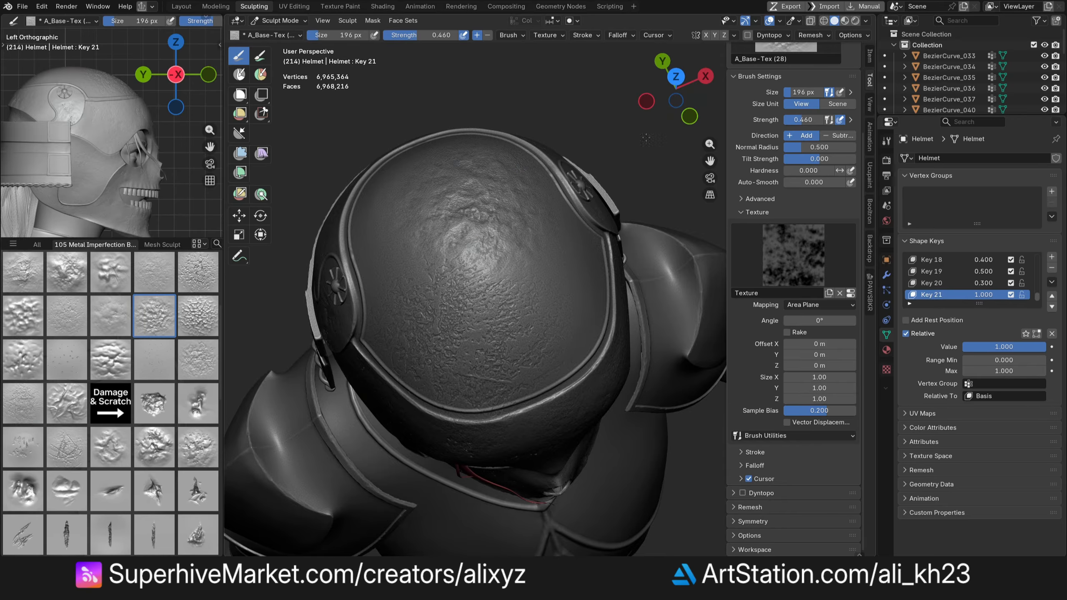
pyautogui.moveTo(676, 99)
pyautogui.mouseDown()
pyautogui.moveTo(699, 89)
pyautogui.moveTo(676, 91)
pyautogui.mouseUp()
pyautogui.click(154, 279)
pyautogui.moveTo(658, 339); pyautogui.dragTo(489, 399, button='middle')
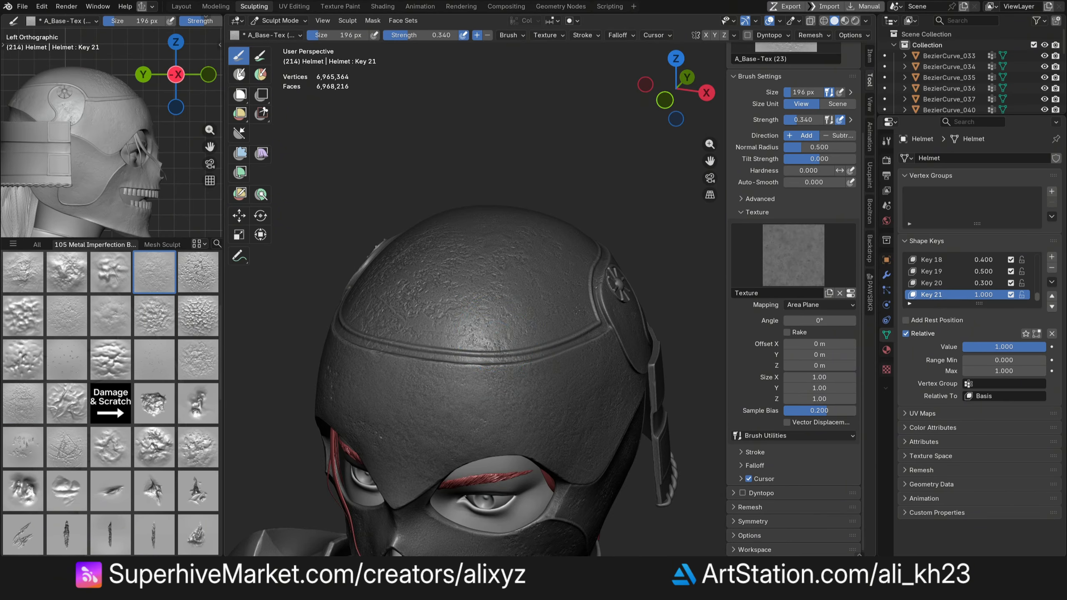
pyautogui.moveTo(578, 310); pyautogui.dragTo(643, 313, button='middle')
# - Set the current shape key's value to 0.4
pyautogui.moveTo(662, 102)
pyautogui.mouseDown()
pyautogui.moveTo(695, 90)
pyautogui.moveTo(677, 95)
pyautogui.mouseUp()
pyautogui.doubleClick(997, 347)
pyautogui.write('.4')
pyautogui.press('Return')
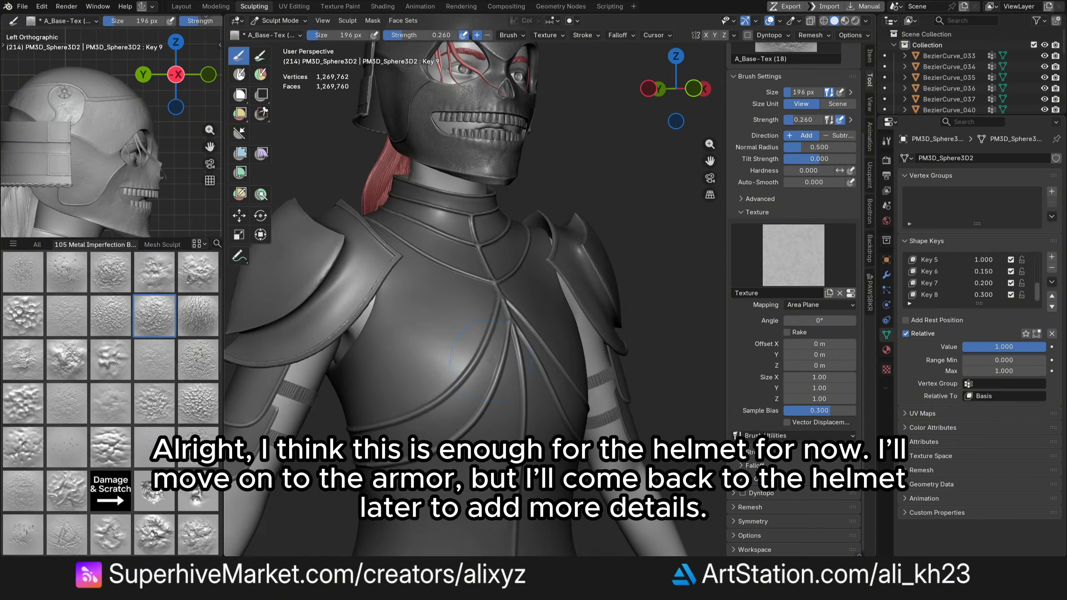
# - Add one more texture stroke on the helmet, then switch to the shoulder armor and select another base texture brush
pyautogui.moveTo(491, 360); pyautogui.dragTo(454, 353, button='middle')
pyautogui.hotkey('alt', 'q')
pyautogui.scroll(1, 450, 323)
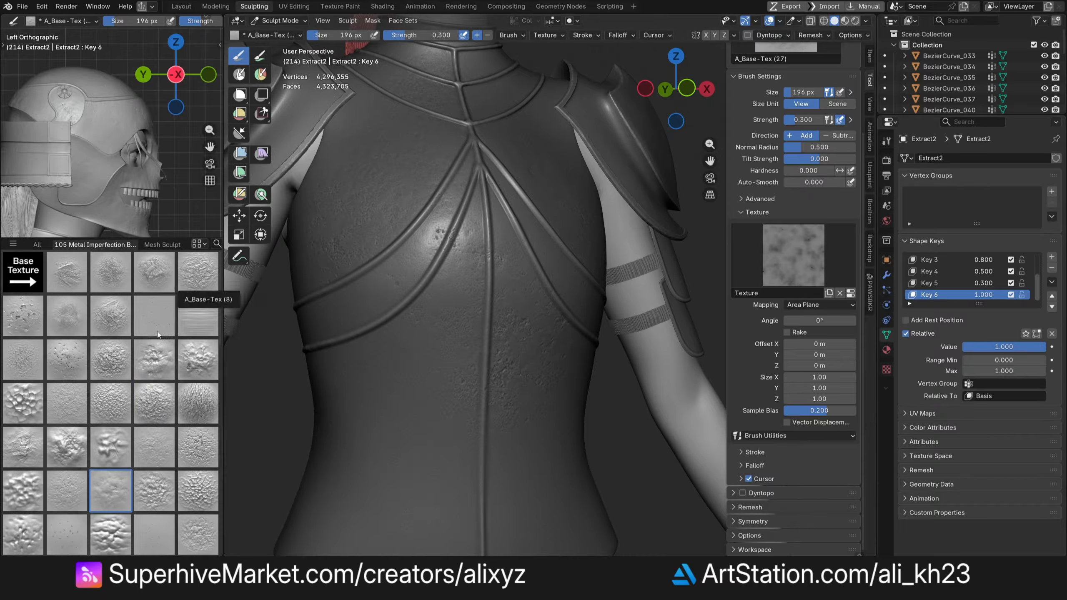
pyautogui.click(157, 332)
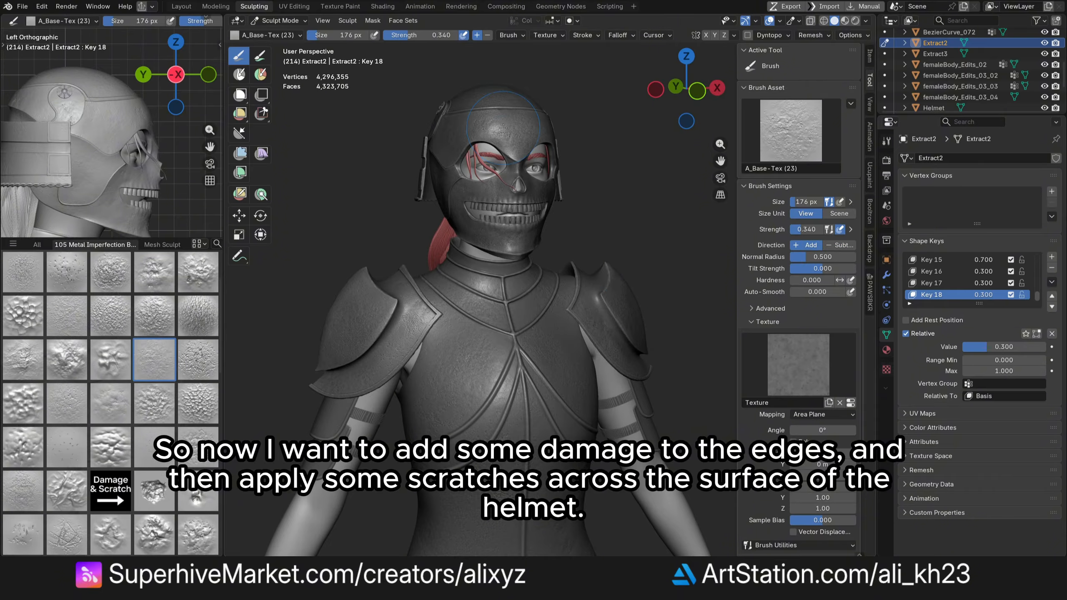
# - Switch back to the helmet and select the B_Damage (3) brush from the Damage & Scratch brushes
pyautogui.hotkey('alt', 'q')
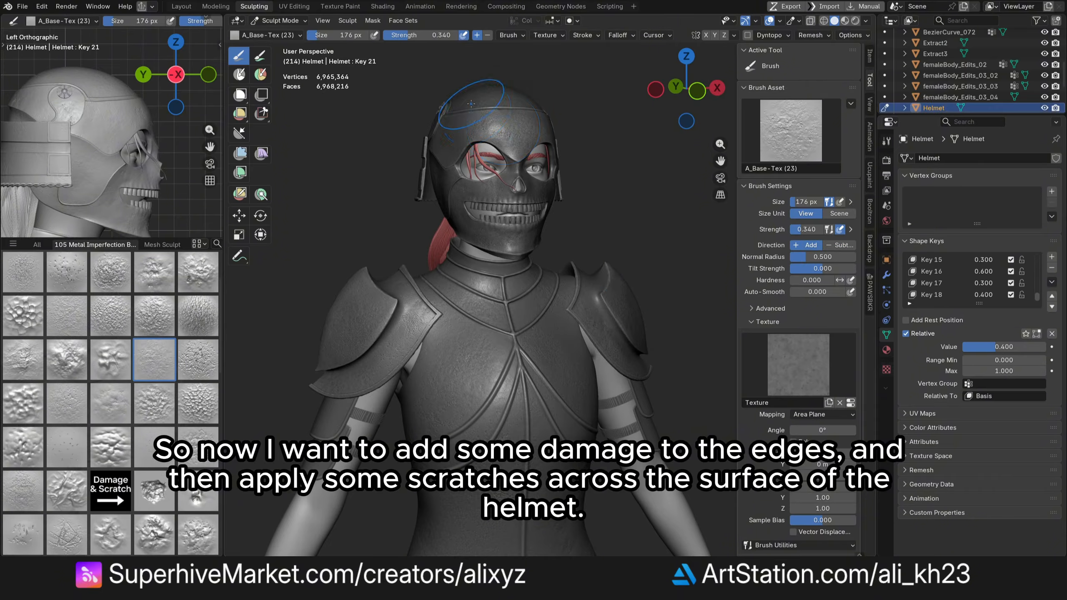
pyautogui.scroll(4, 506, 126)
pyautogui.moveTo(689, 91); pyautogui.dragTo(704, 88)
pyautogui.scroll(-5, 149, 299)
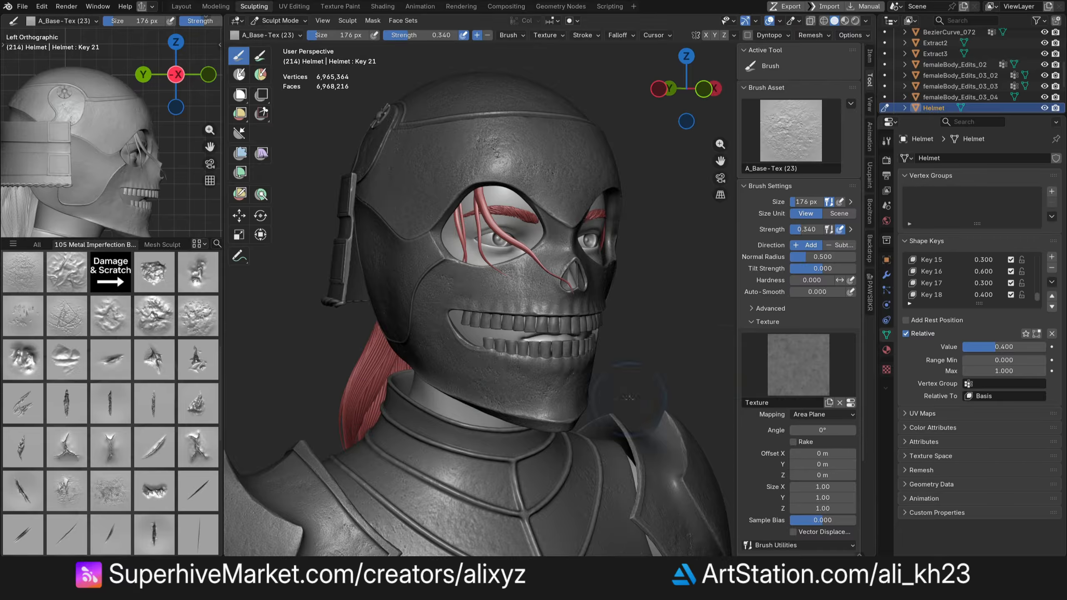
pyautogui.click(23, 332)
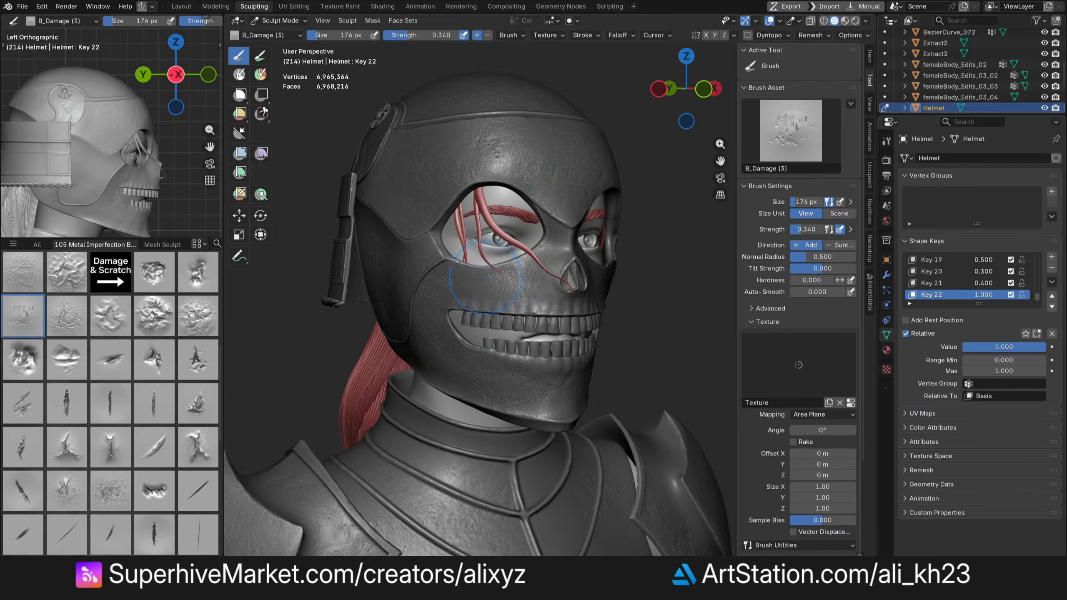
# - Sculpt edge damage along the helmet's brow and set the texture sample bias to 0.2
pyautogui.scroll(3, 444, 204)
pyautogui.moveTo(544, 204); pyautogui.dragTo(567, 204, button='middle')
pyautogui.click(832, 524)
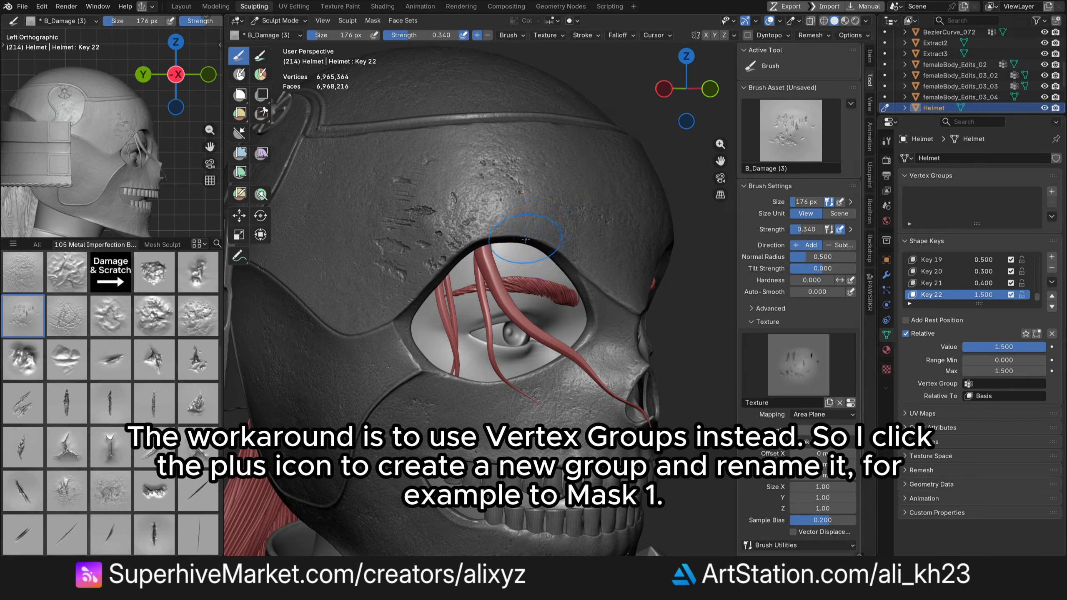
# - Add a new vertex group to the helmet and name it mask 1
pyautogui.click(1051, 191)
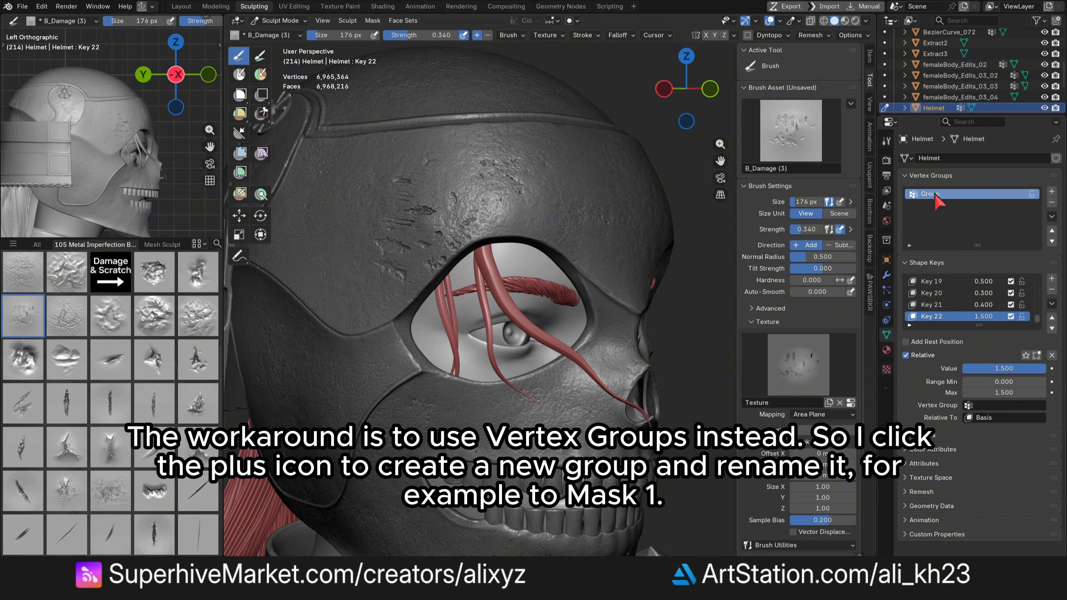
pyautogui.doubleClick(930, 194)
pyautogui.write('mask 1')
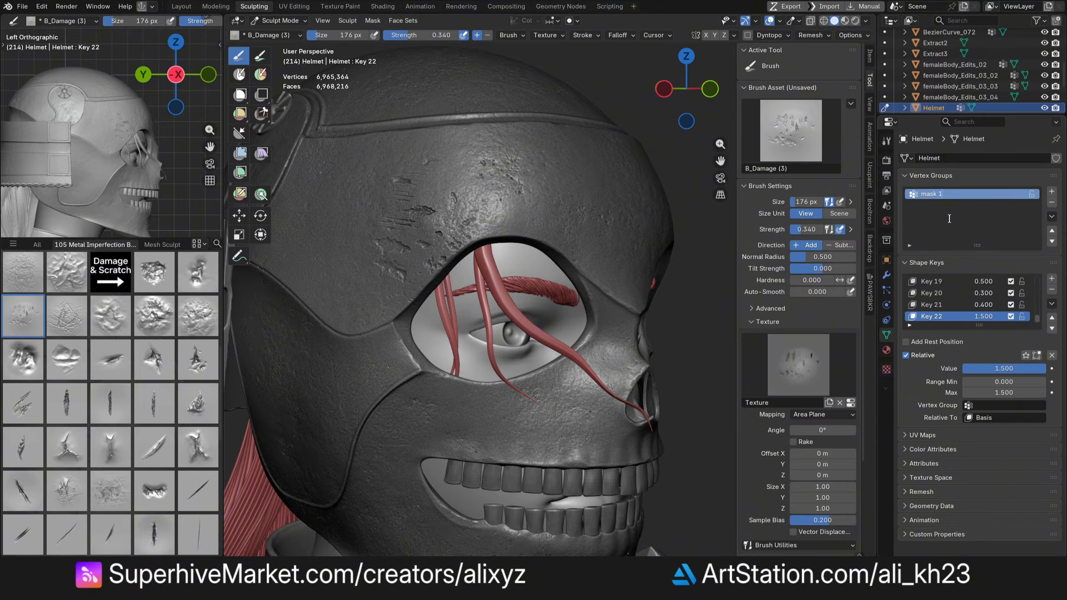
pyautogui.press('Return')
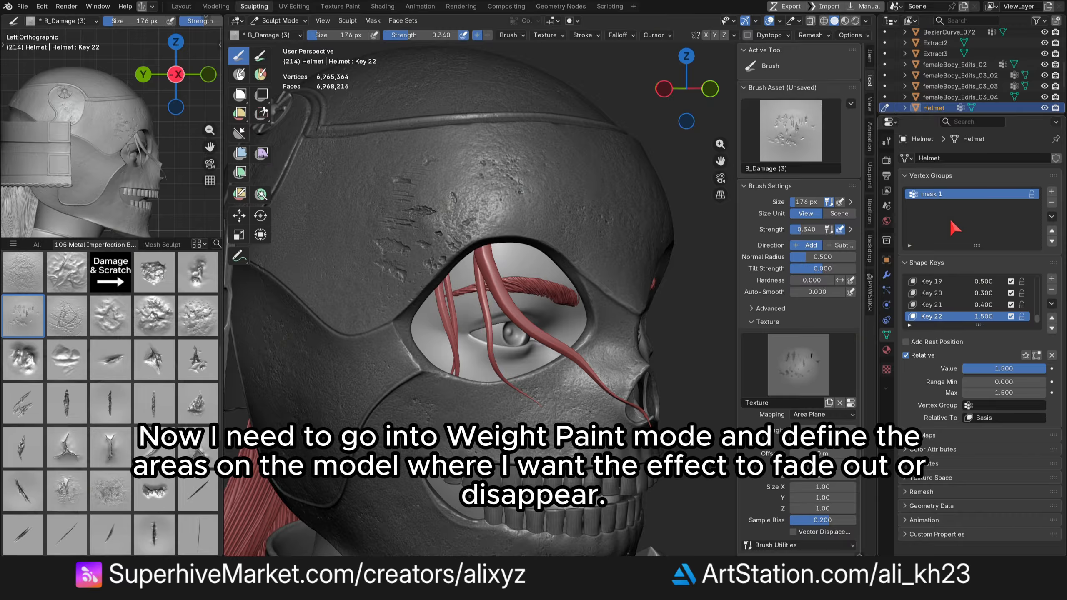
# - Switch to Weight Paint mode and fill the mask 1 group with a weight of 1 using Set Weight
pyautogui.click(279, 20)
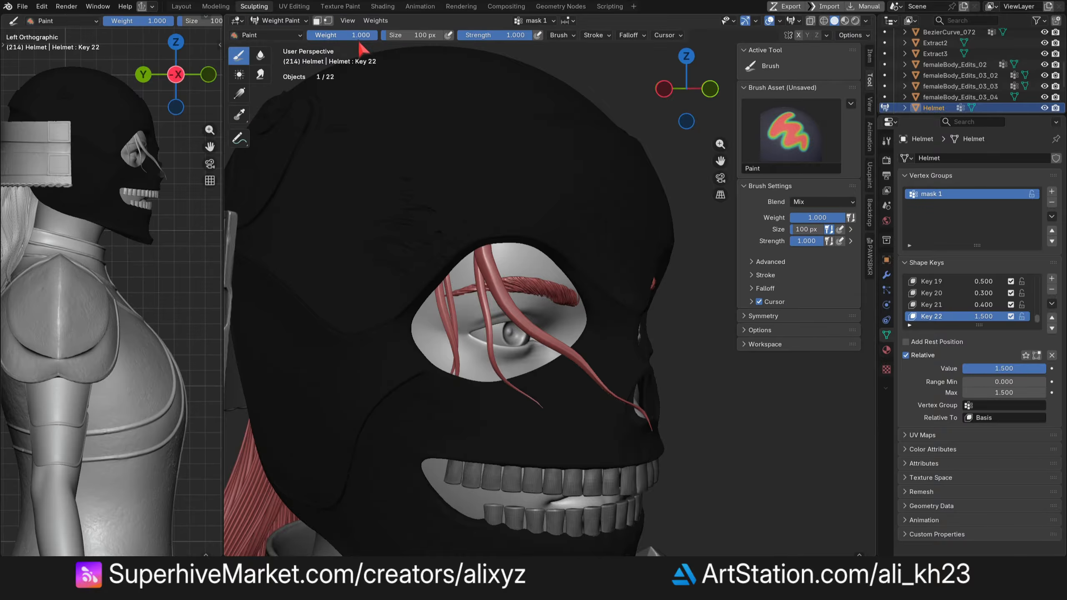
pyautogui.click(358, 37)
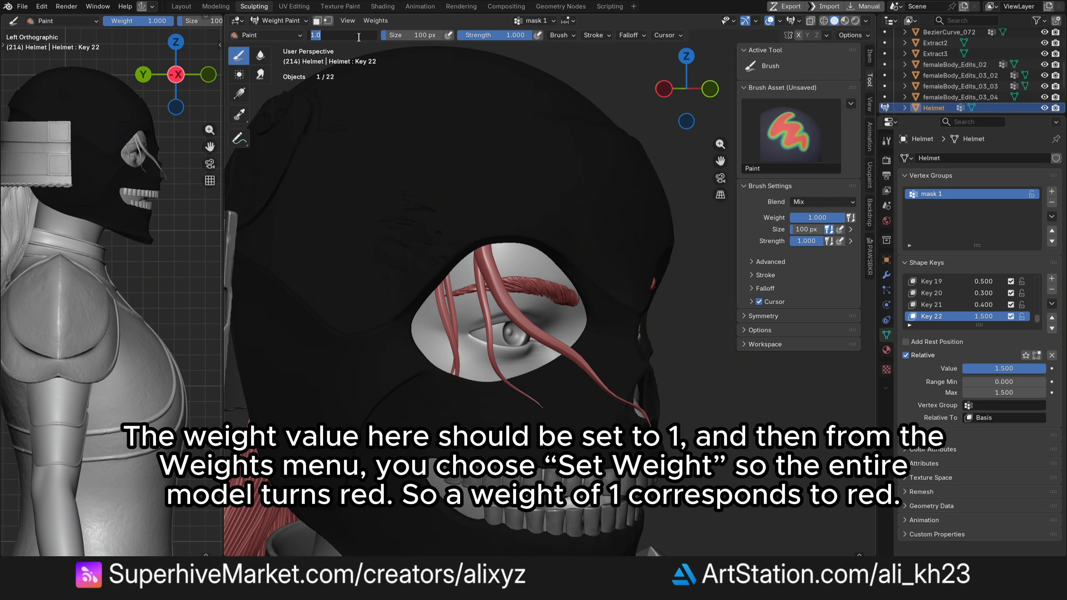
pyautogui.click(380, 22)
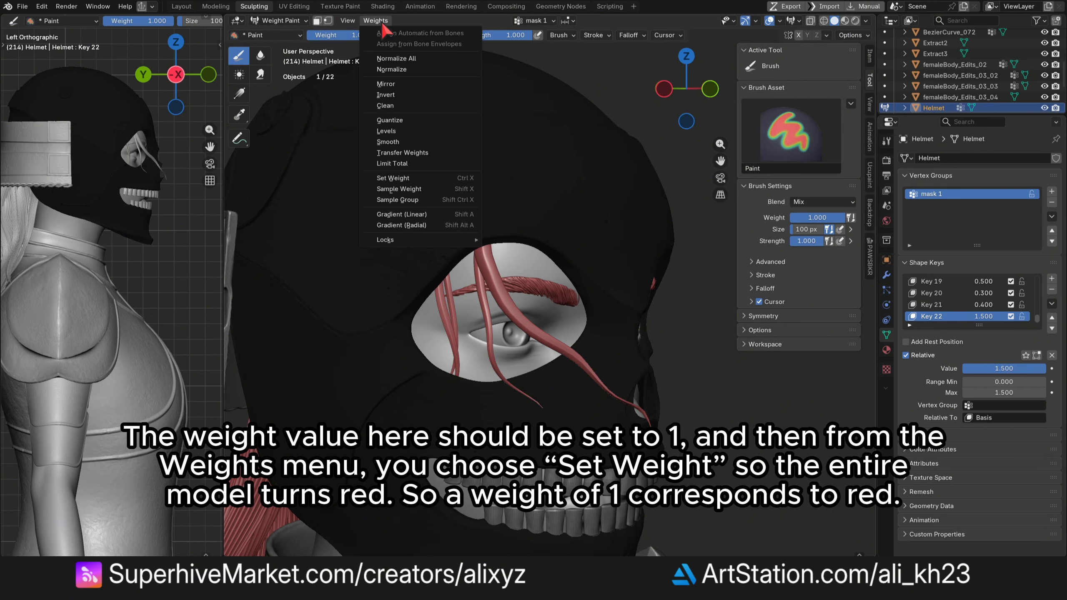
pyautogui.click(434, 179)
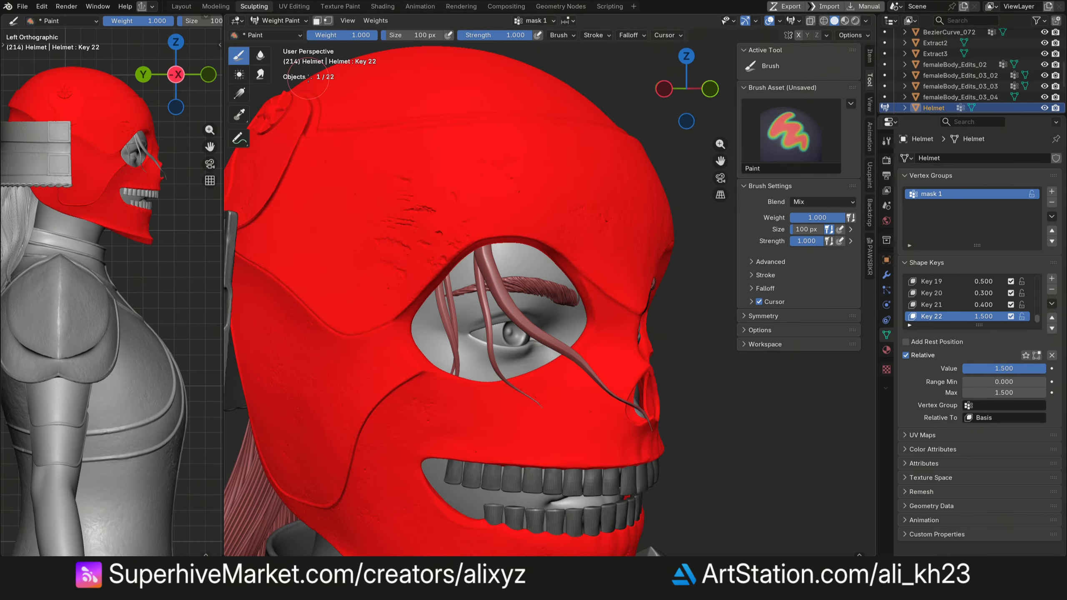
# - Set the paint weight to 0, the brush size to 152 px, and paint out a band above the eye opening
pyautogui.click(347, 35)
pyautogui.write('0')
pyautogui.press('Return')
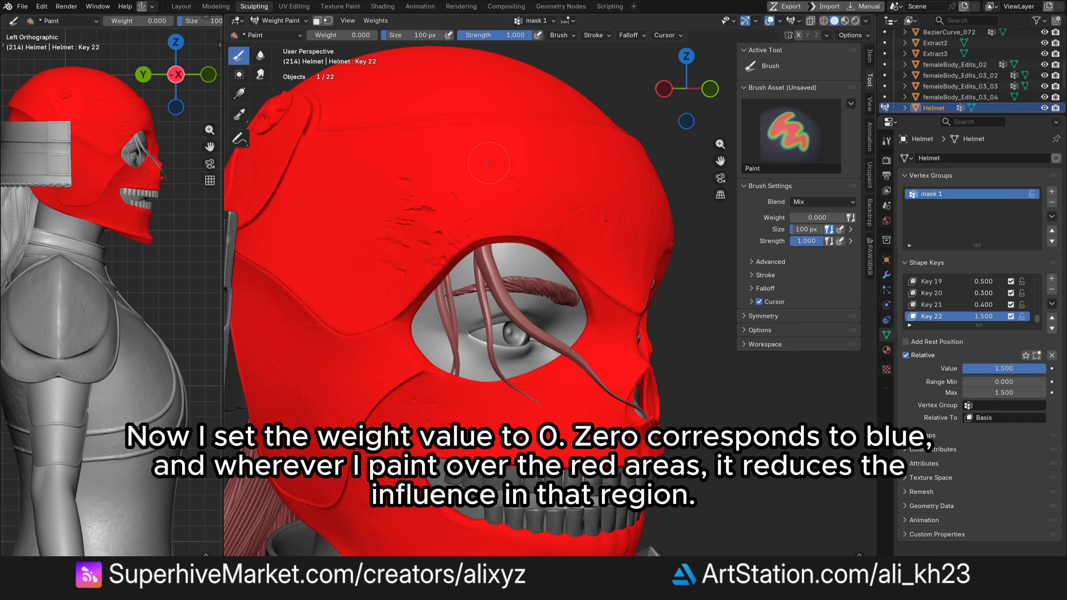
pyautogui.press('f')
pyautogui.click(500, 164)
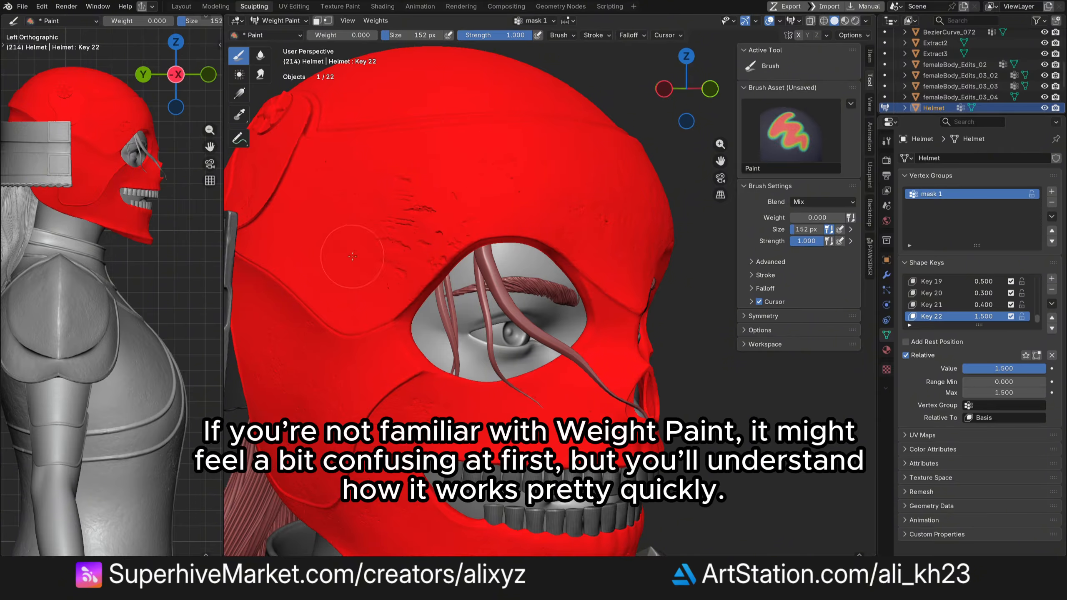
pyautogui.moveTo(351, 253); pyautogui.dragTo(447, 262)
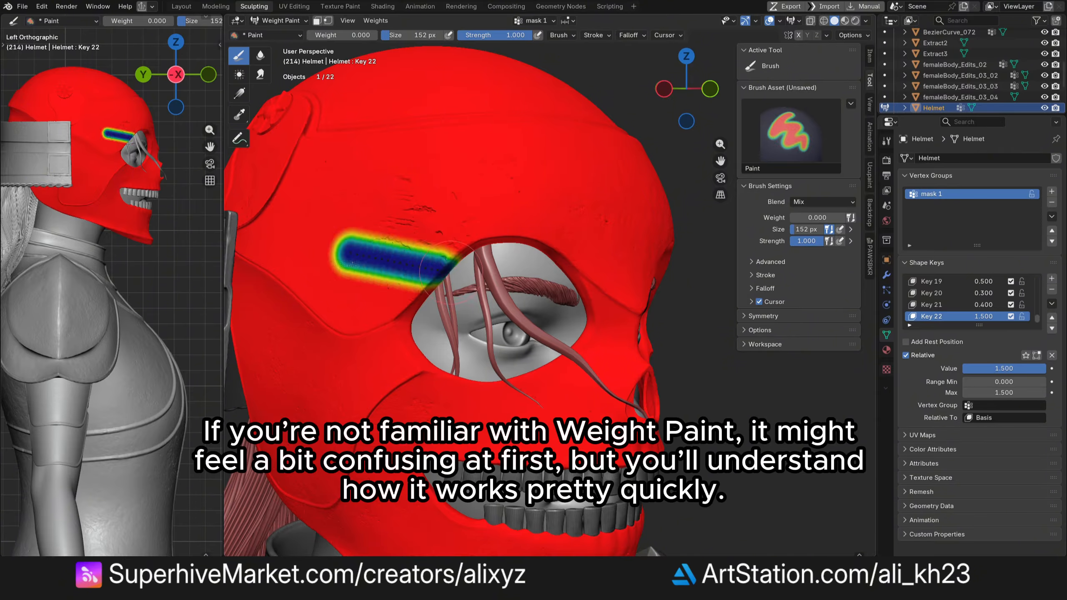
pyautogui.moveTo(406, 263); pyautogui.dragTo(461, 264)
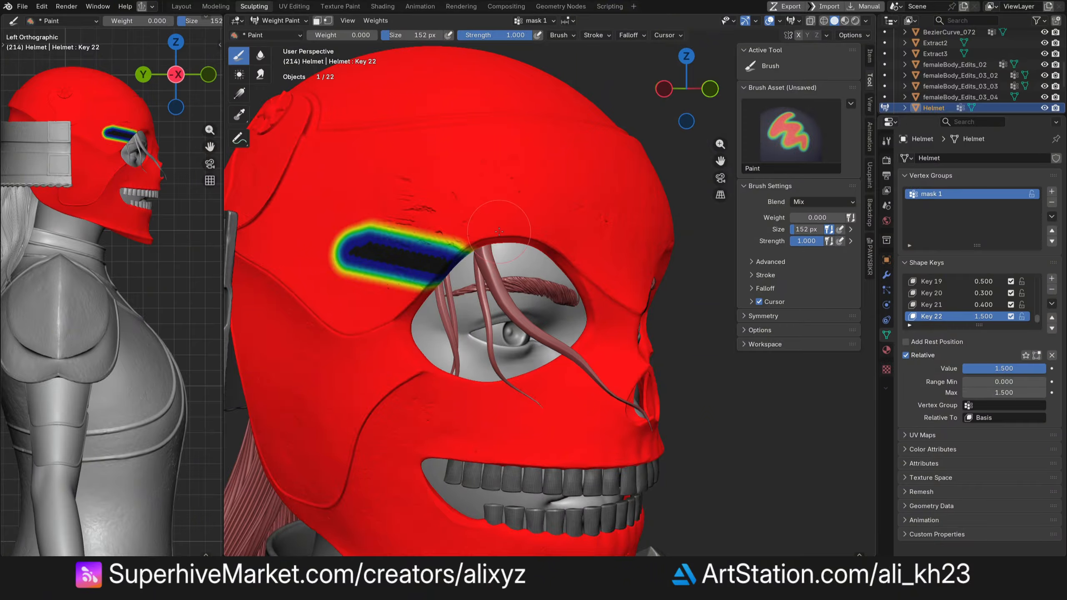
# - Return to Sculpt Mode and assign mask 1 as the vertex group of the current shape key
pyautogui.click(280, 20)
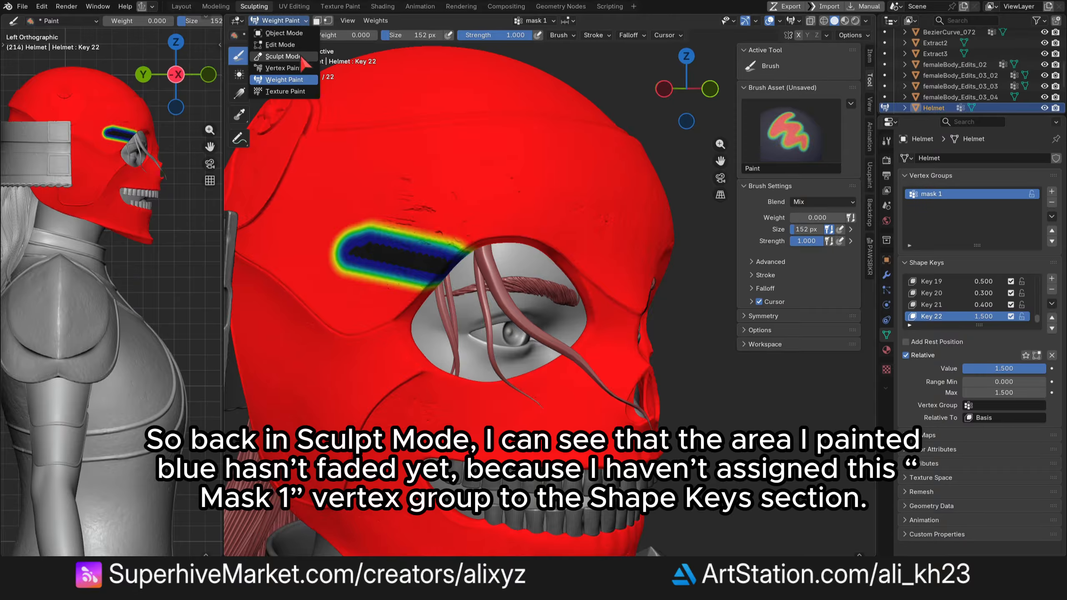
pyautogui.press('s')
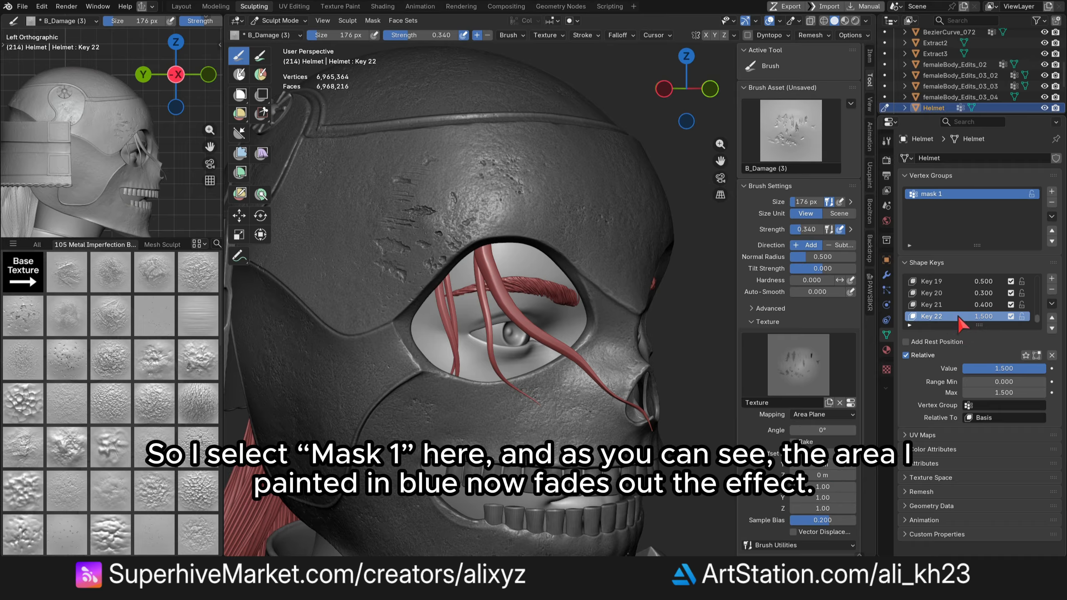
pyautogui.click(1004, 406)
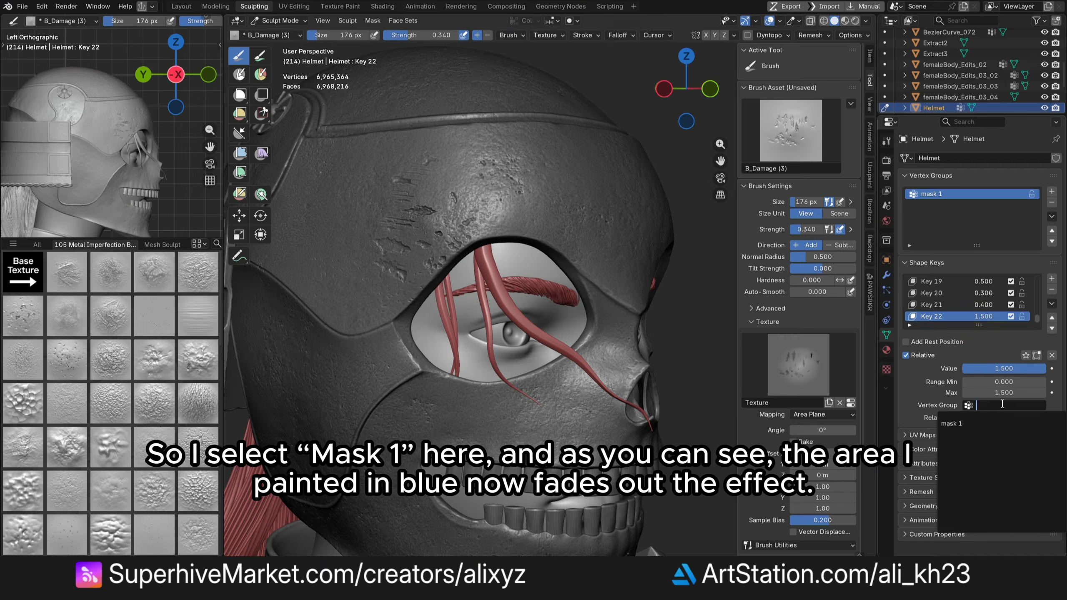
pyautogui.click(975, 427)
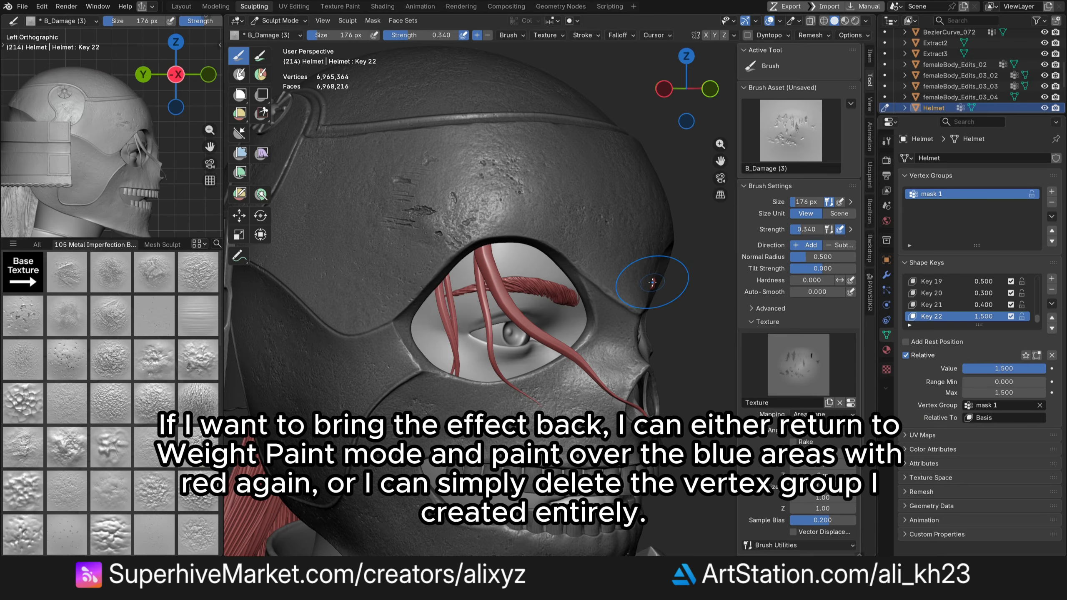
# - Go back to Weight Paint, set the weight to 1, and paint over the band above the eye to restore it
pyautogui.click(279, 20)
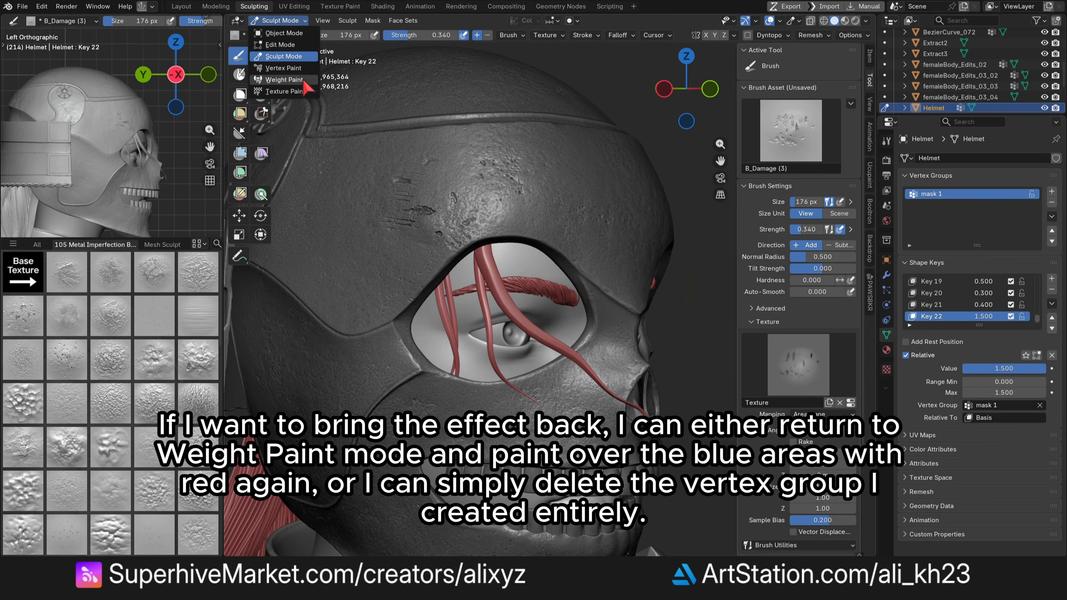
pyautogui.click(308, 81)
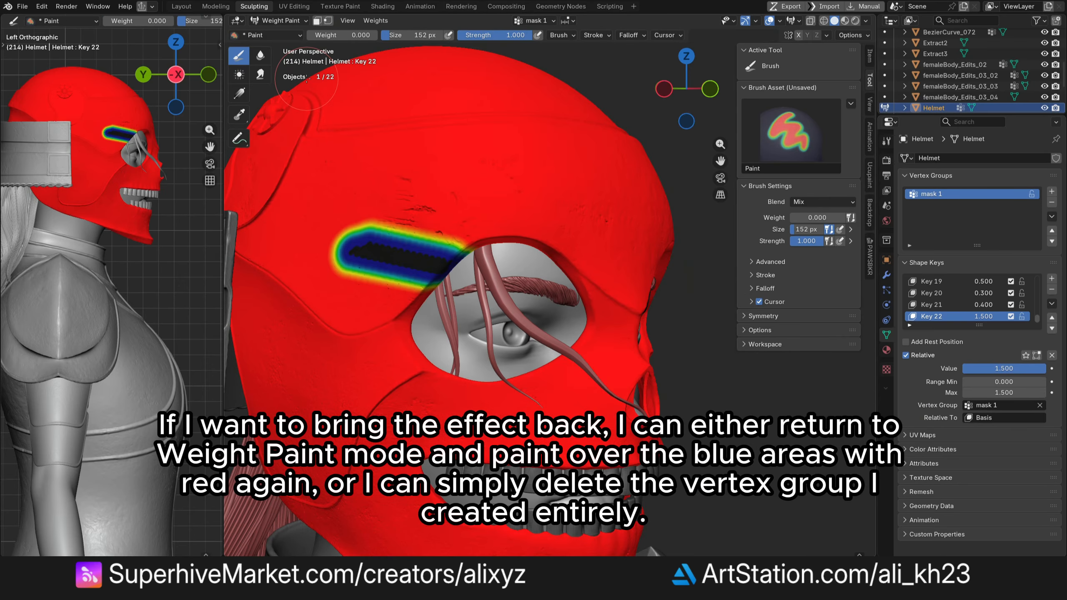
pyautogui.click(346, 36)
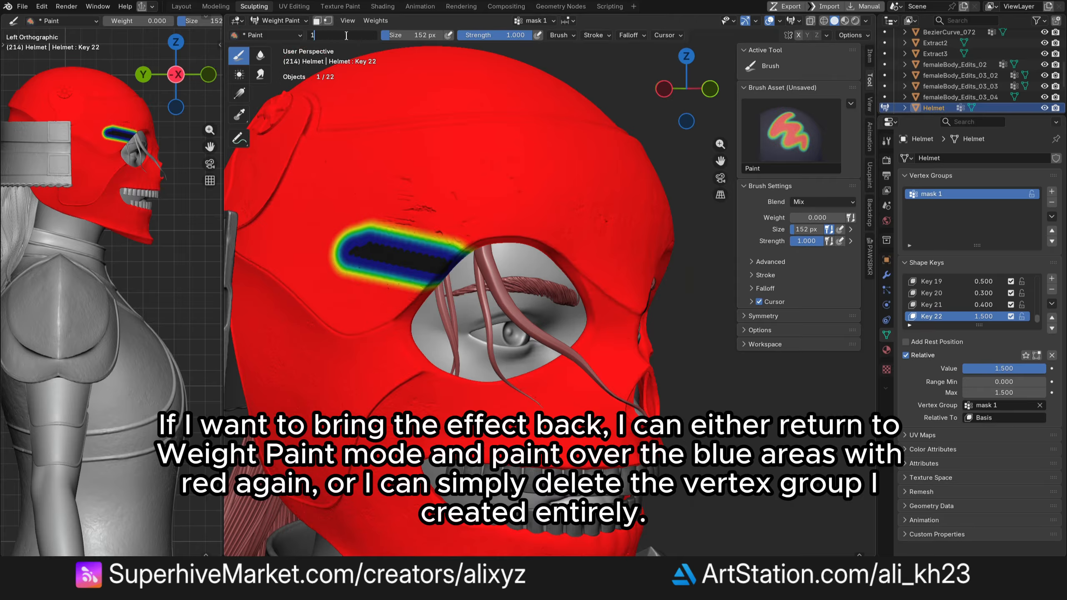
pyautogui.write('1')
pyautogui.press('Return')
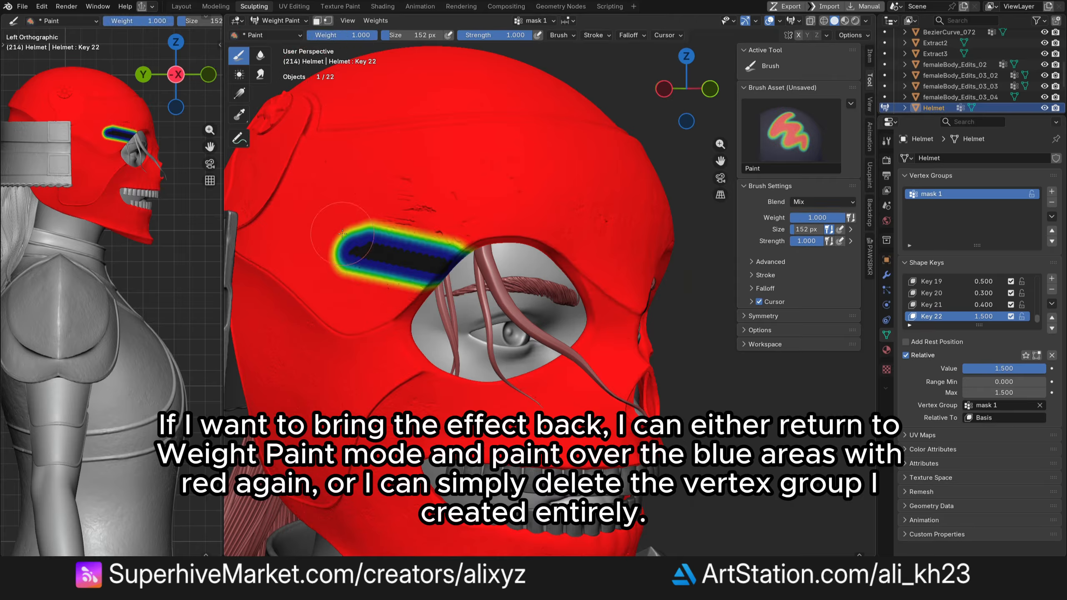
pyautogui.moveTo(336, 252)
pyautogui.mouseDown()
pyautogui.moveTo(436, 273)
pyautogui.moveTo(472, 246)
pyautogui.mouseUp()
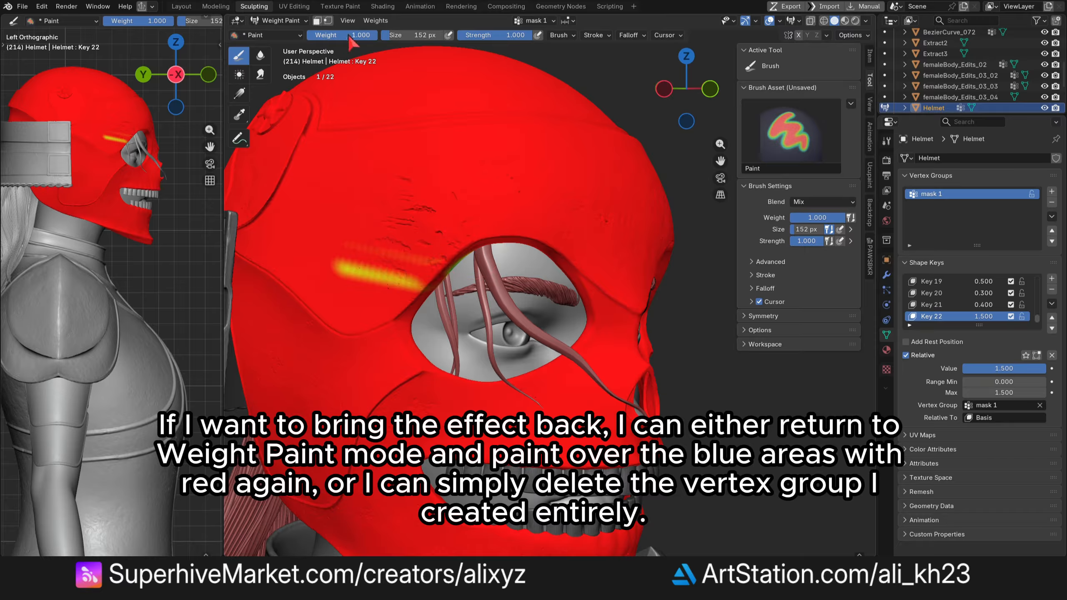
# - Set the weight to 0, paint out a patch on the upper forehead, and return to Sculpt Mode
pyautogui.moveTo(349, 36); pyautogui.dragTo(275, 36)
pyautogui.moveTo(374, 191); pyautogui.dragTo(361, 212)
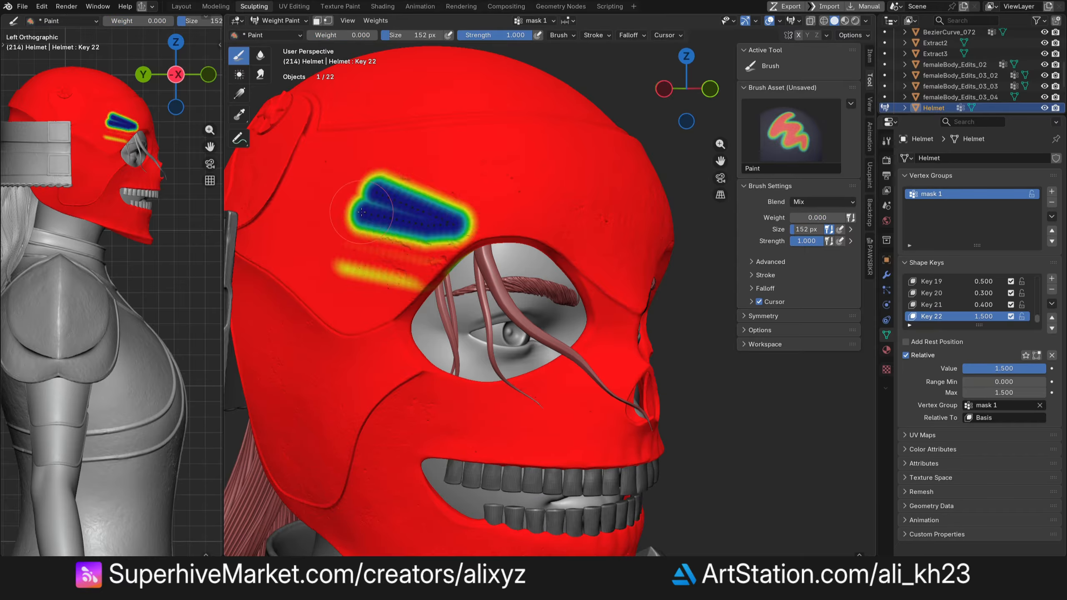
pyautogui.click(290, 21)
pyautogui.click(296, 55)
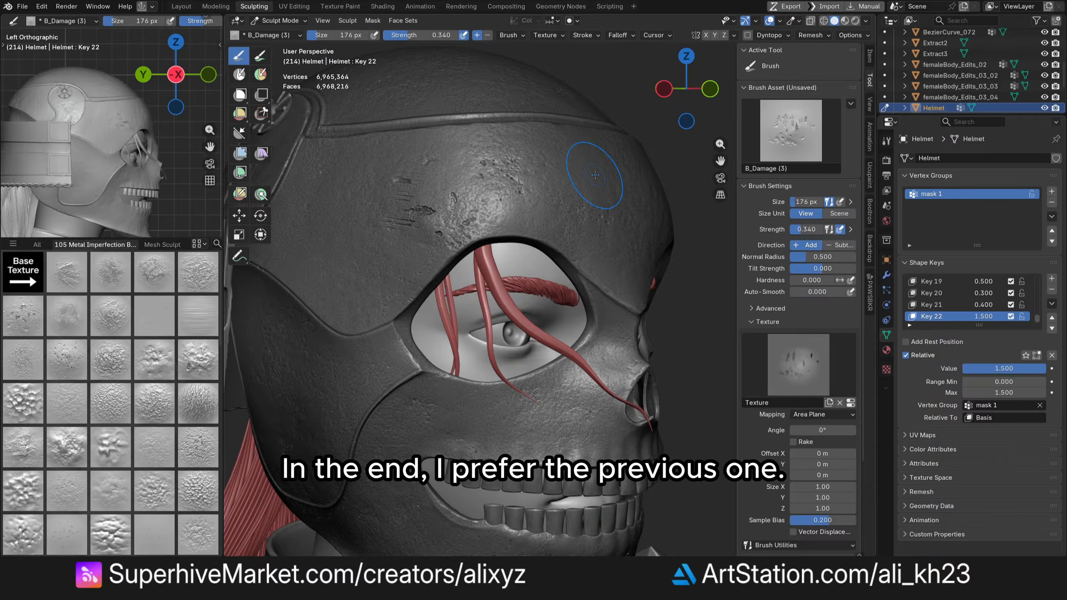
# - Set the shape key's maximum to 2.3
pyautogui.click(1016, 393)
pyautogui.write('2.3')
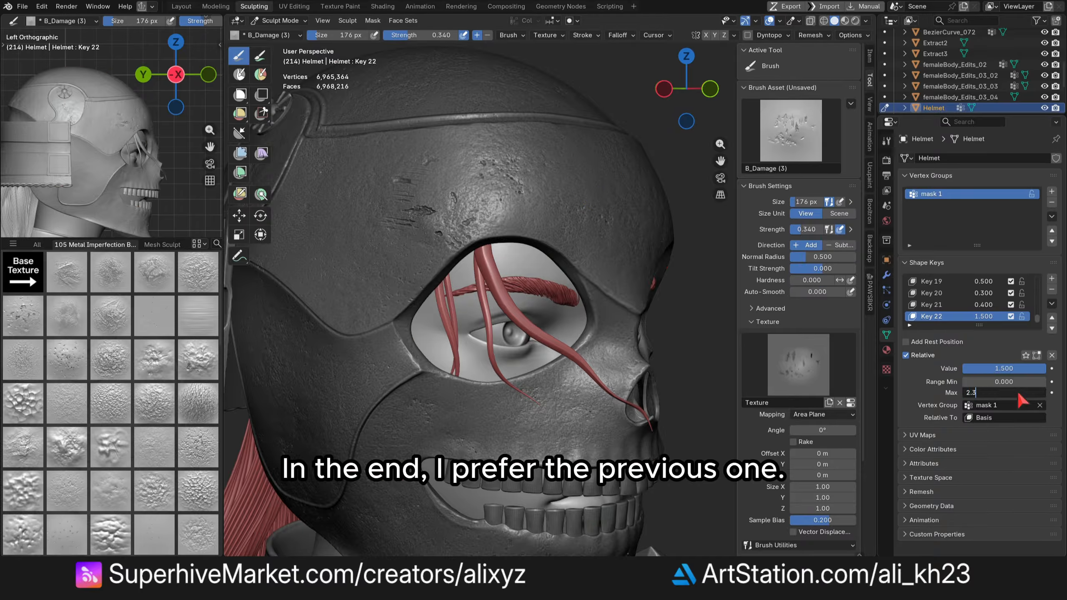
pyautogui.press('Return')
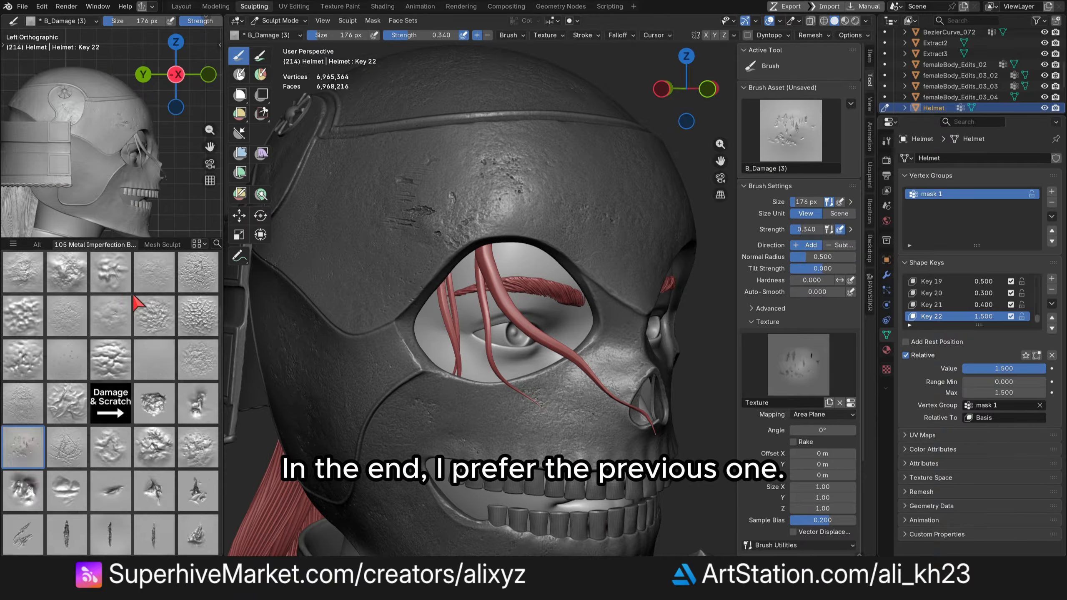
# - Pick the B_Damage (15) scratch brush in Add direction and sculpt a scratch across the helmet's crown
pyautogui.scroll(-3, 136, 302)
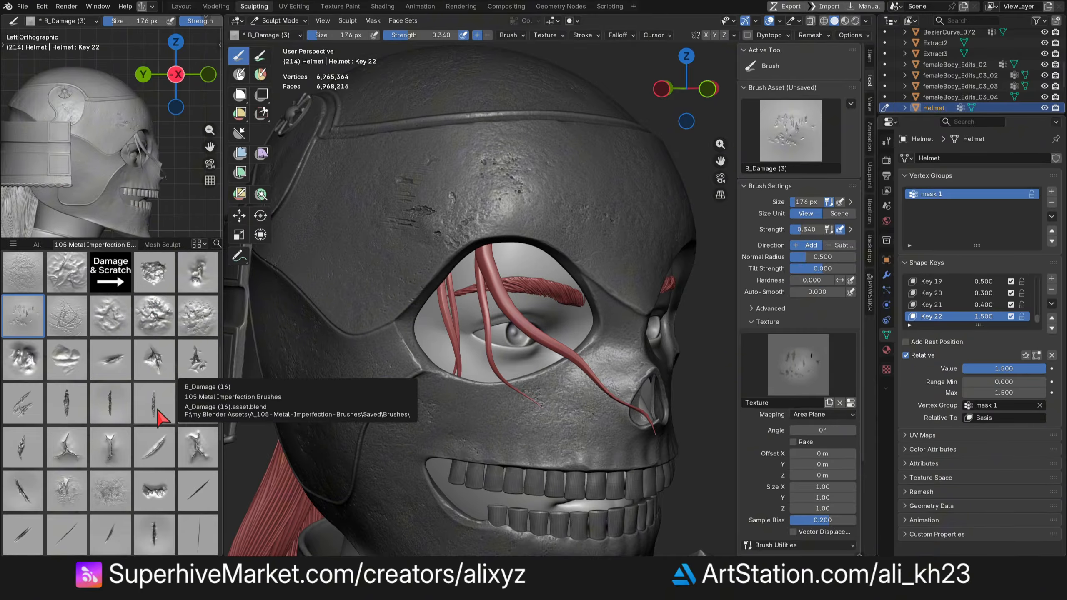
pyautogui.click(110, 406)
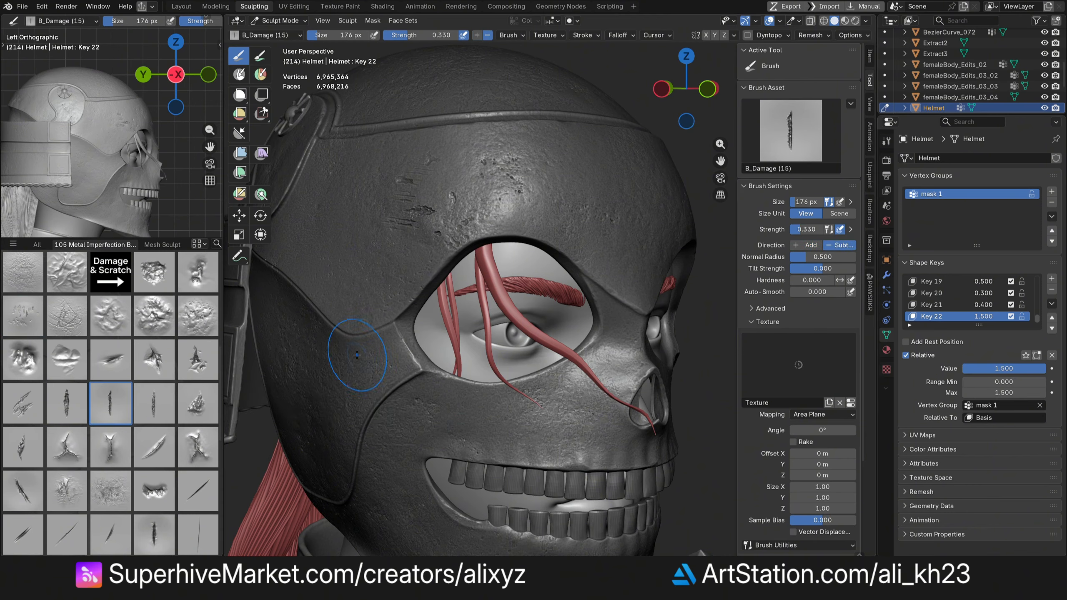
pyautogui.scroll(5, 468, 428)
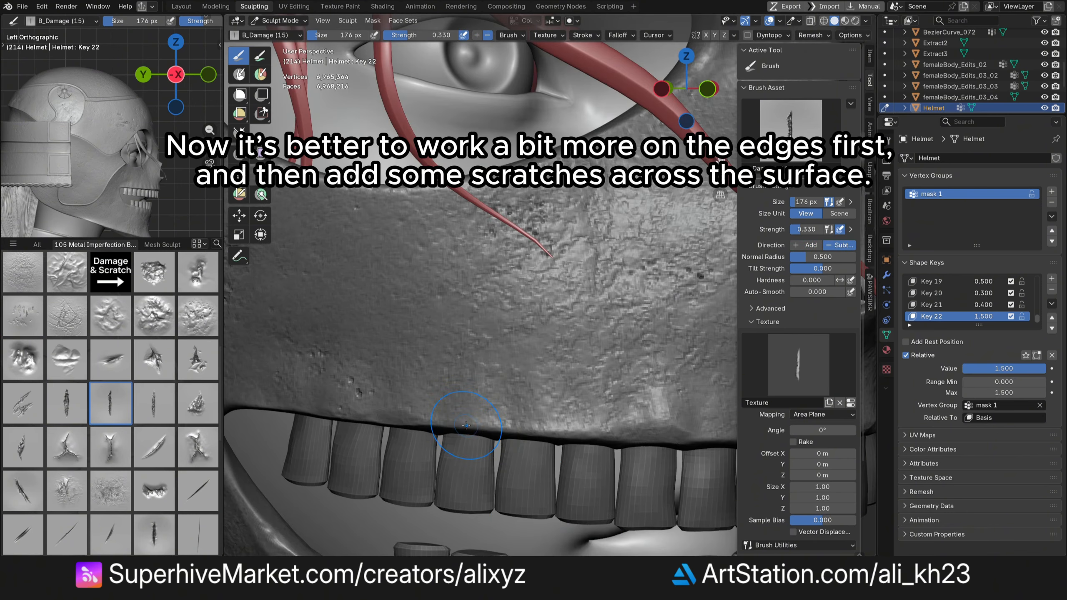
pyautogui.click(811, 245)
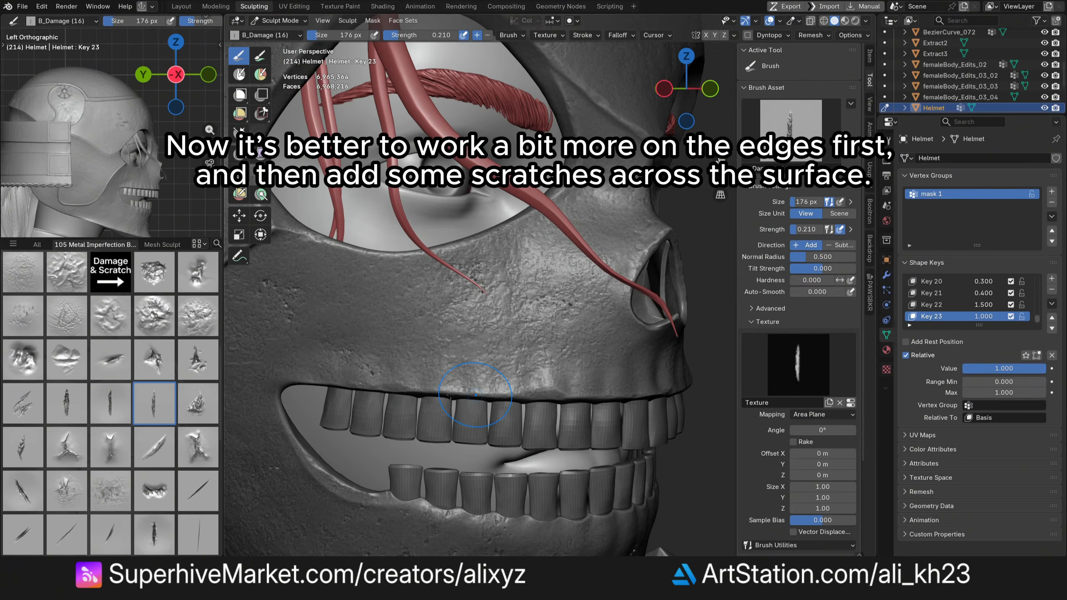
pyautogui.hotkey('ctrl', 'z')
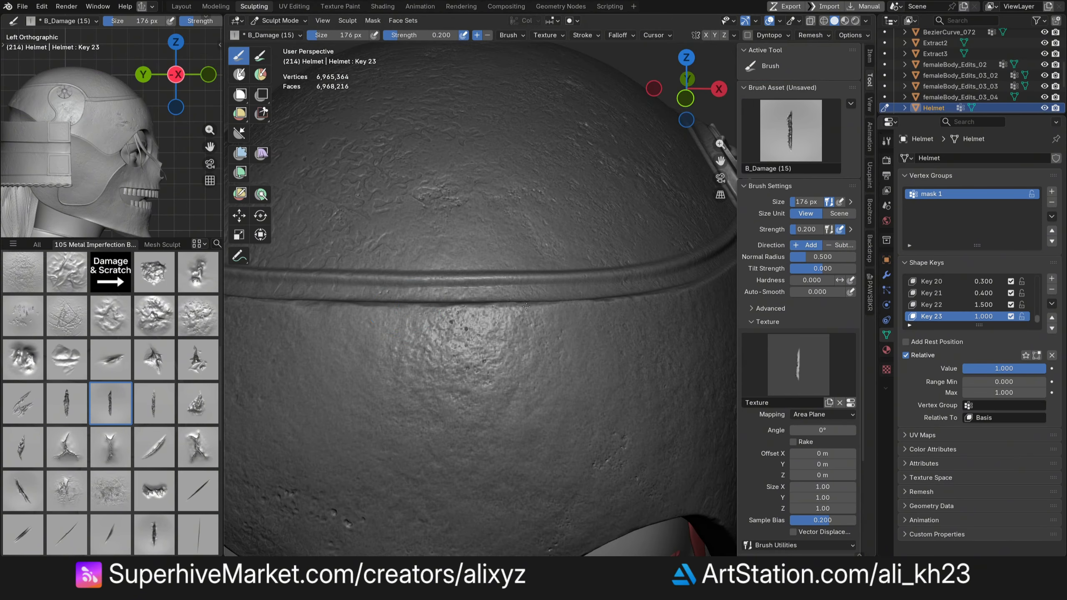
pyautogui.moveTo(406, 311); pyautogui.dragTo(526, 306)
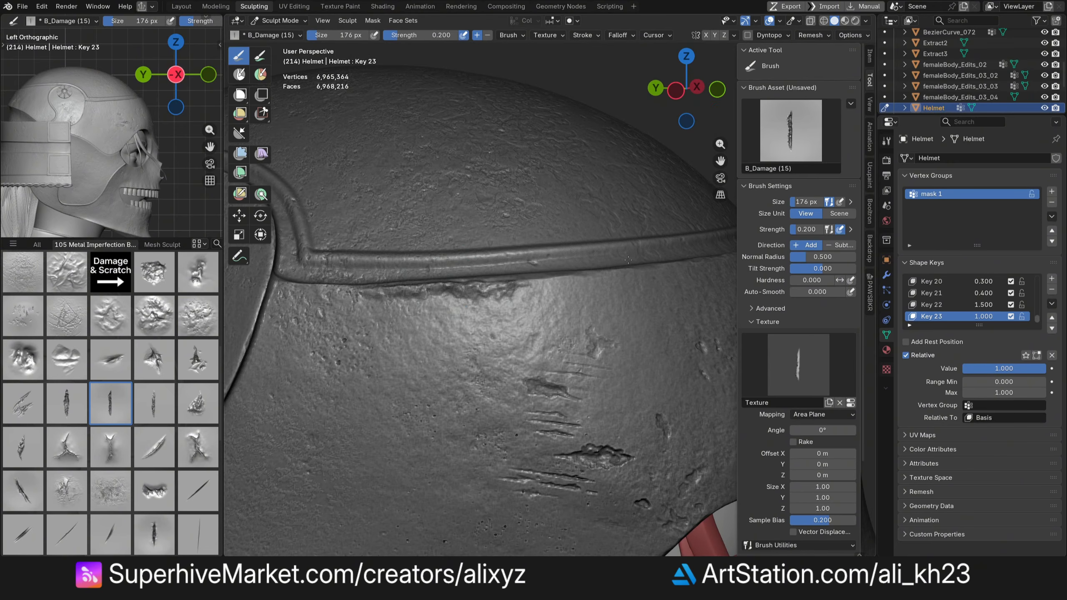
# - Set the crown scratch shape key's value to 0.8
pyautogui.moveTo(628, 260); pyautogui.dragTo(661, 267)
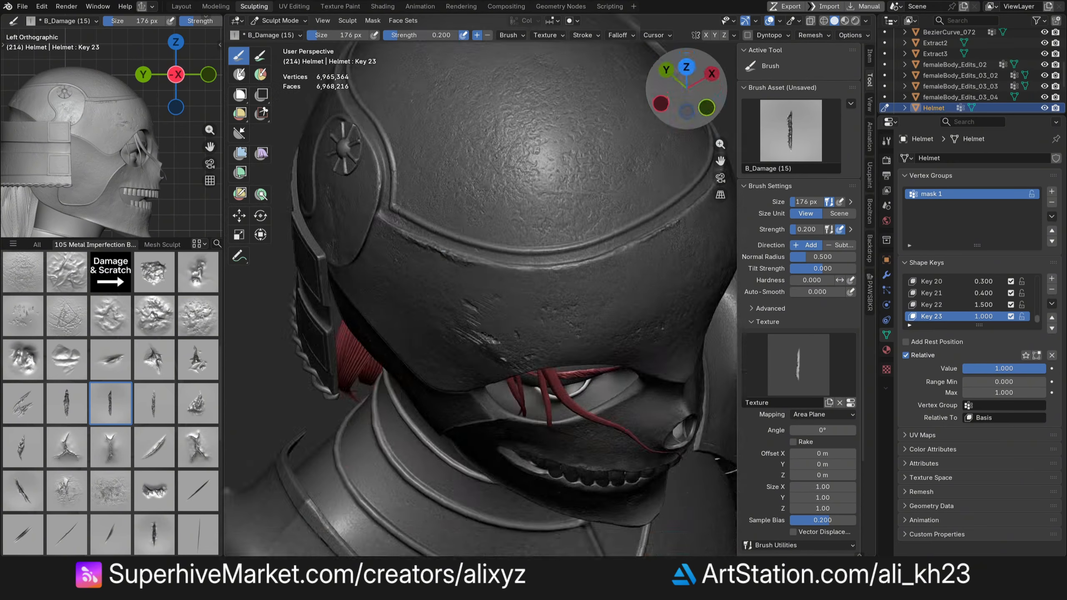
pyautogui.click(1018, 368)
pyautogui.write('.7')
pyautogui.press('Return')
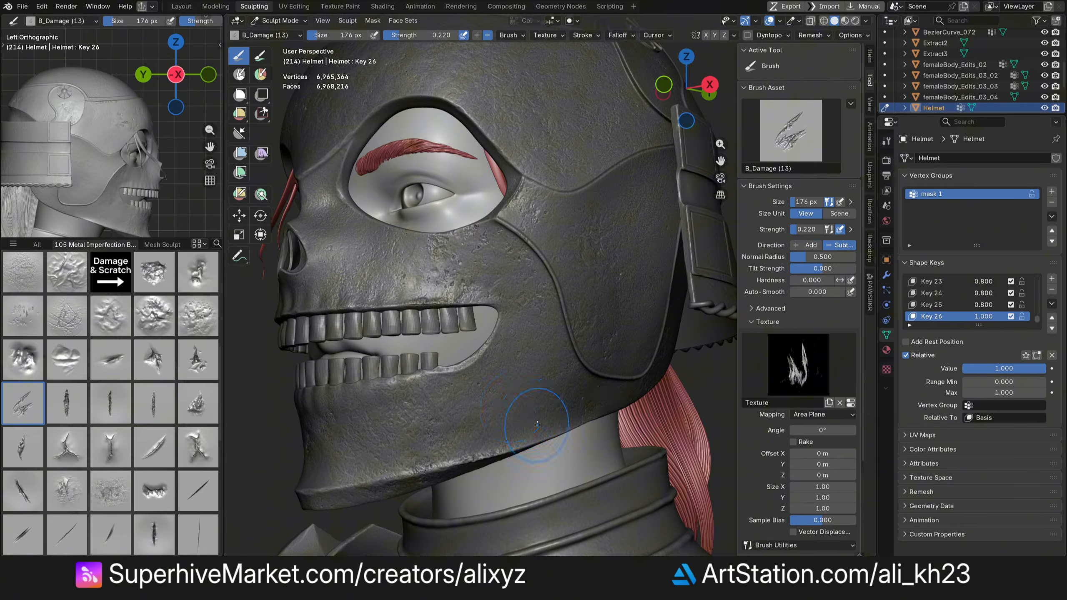
# - Stamp B_Damage (13) gouges on the jaw side and set that shape key's value to 0.3
pyautogui.click(529, 393)
pyautogui.click(523, 420)
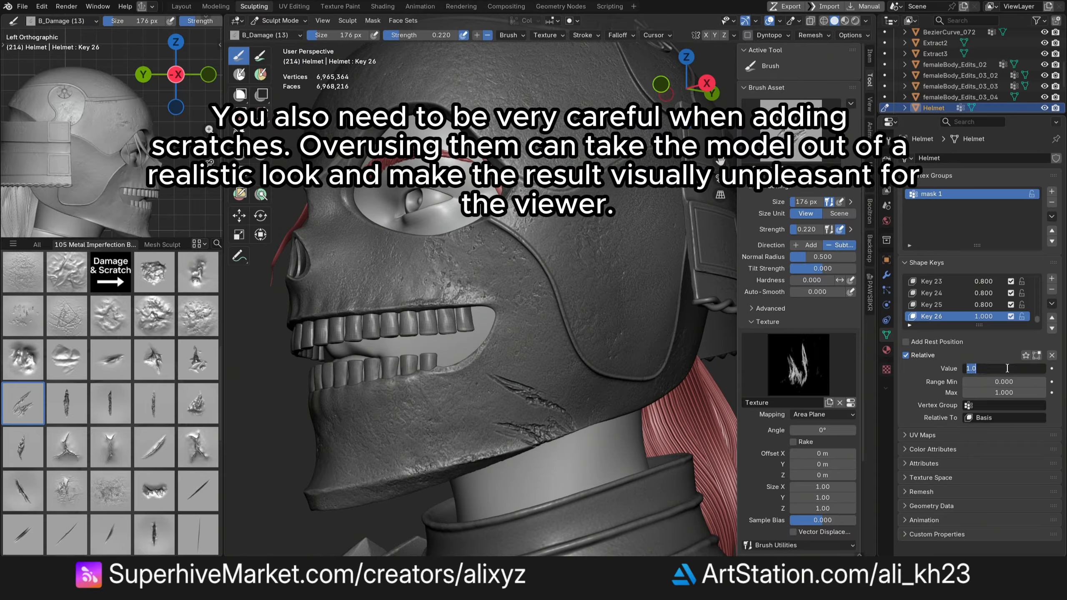
pyautogui.click(1010, 368)
pyautogui.write('.4')
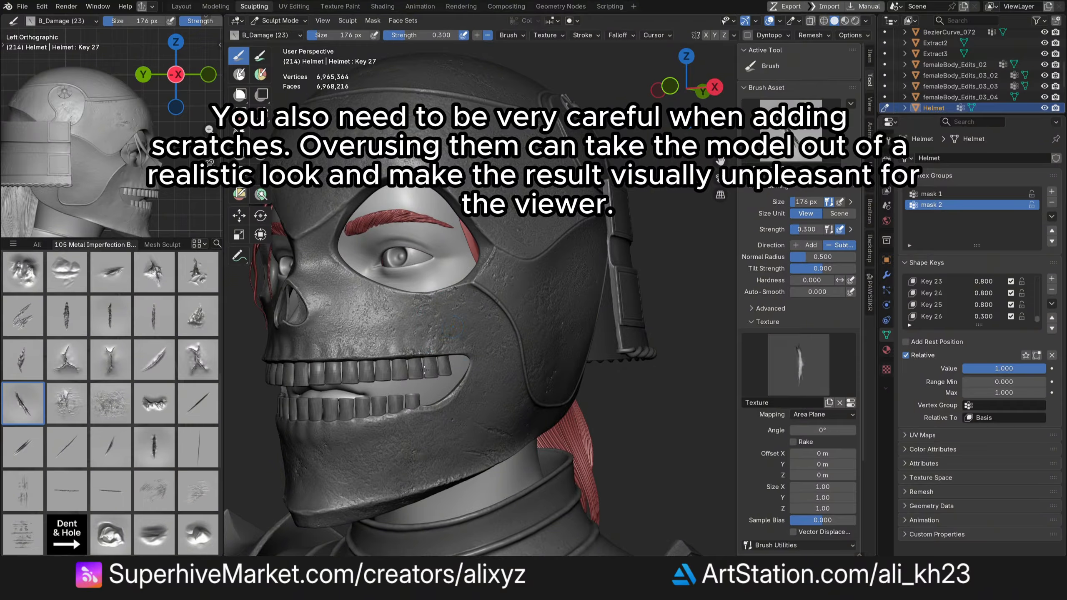
# - Stamp B_Damage (23) damage on the cheek and set its shape key's value to 0.3
pyautogui.click(454, 327)
pyautogui.click(1020, 368)
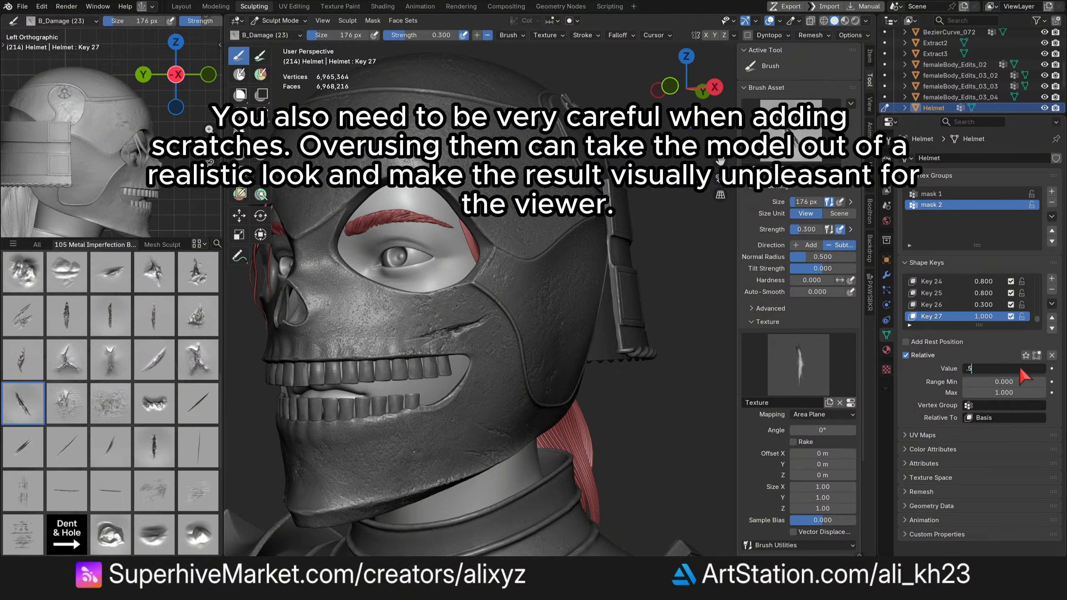
pyautogui.write('.3')
pyautogui.press('Return')
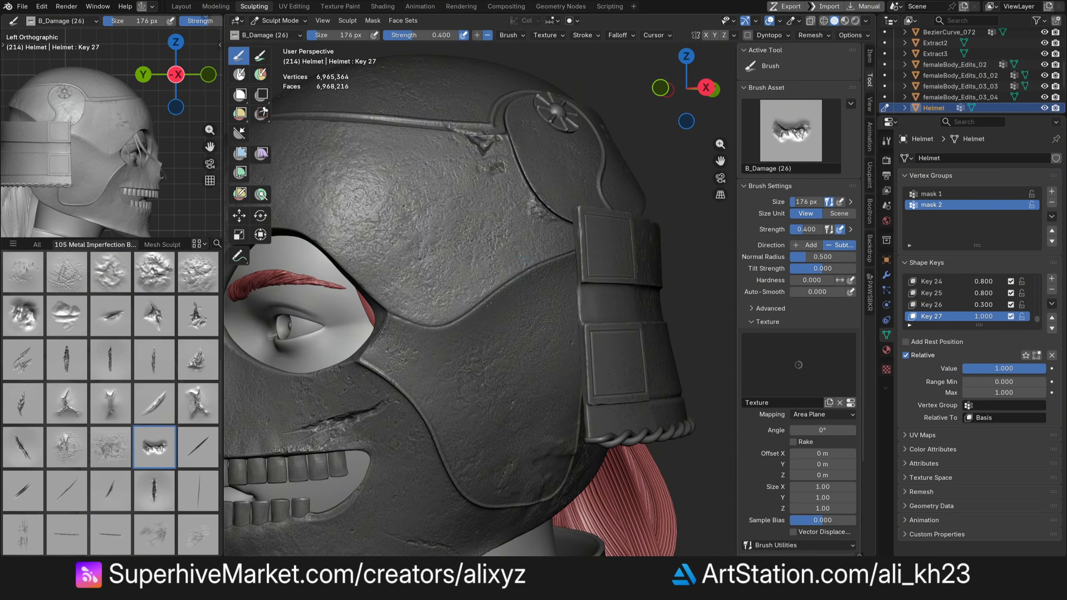
# - Set the B_Damage (26) damage shape key's value to 0.2
pyautogui.doubleClick(1014, 370)
pyautogui.write('.5')
pyautogui.press('Return')
pyautogui.doubleClick(1014, 370)
pyautogui.write('.35')
pyautogui.press('Return')
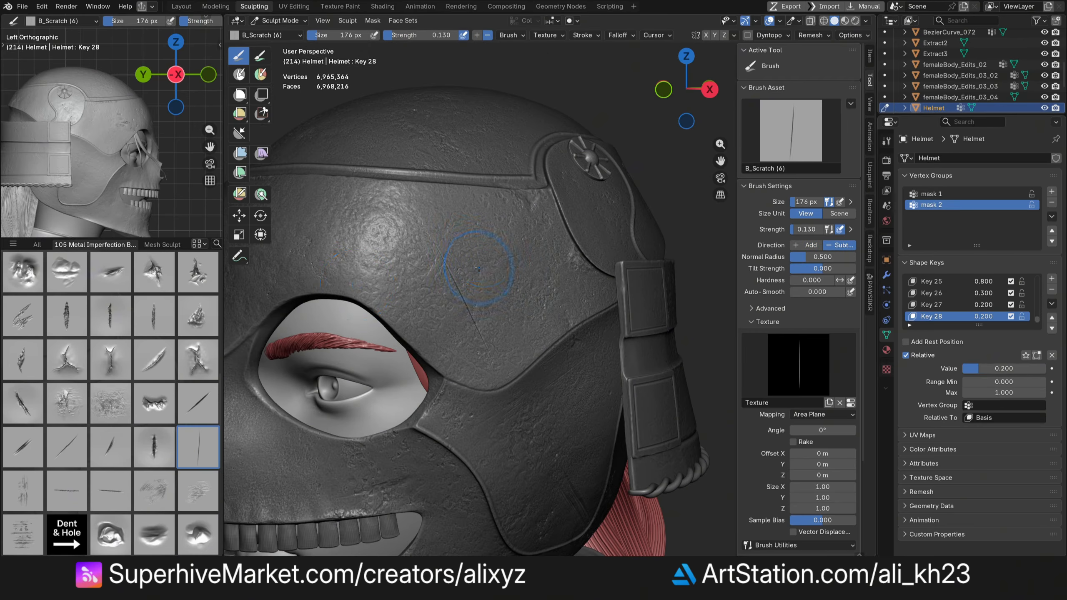
# - Carve a B_Scratch (6) scratch above the eye opening and set its shape key's value to 0.2
pyautogui.moveTo(306, 279); pyautogui.dragTo(414, 294)
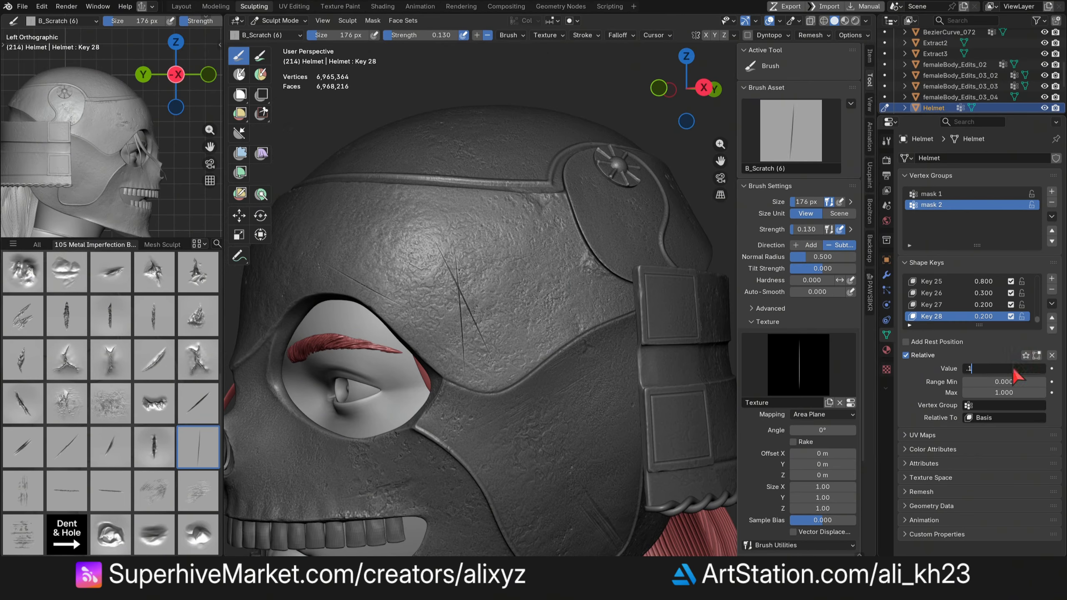
pyautogui.click(1002, 368)
pyautogui.press('BackSpace')
pyautogui.write('0.2')
pyautogui.press('Return')
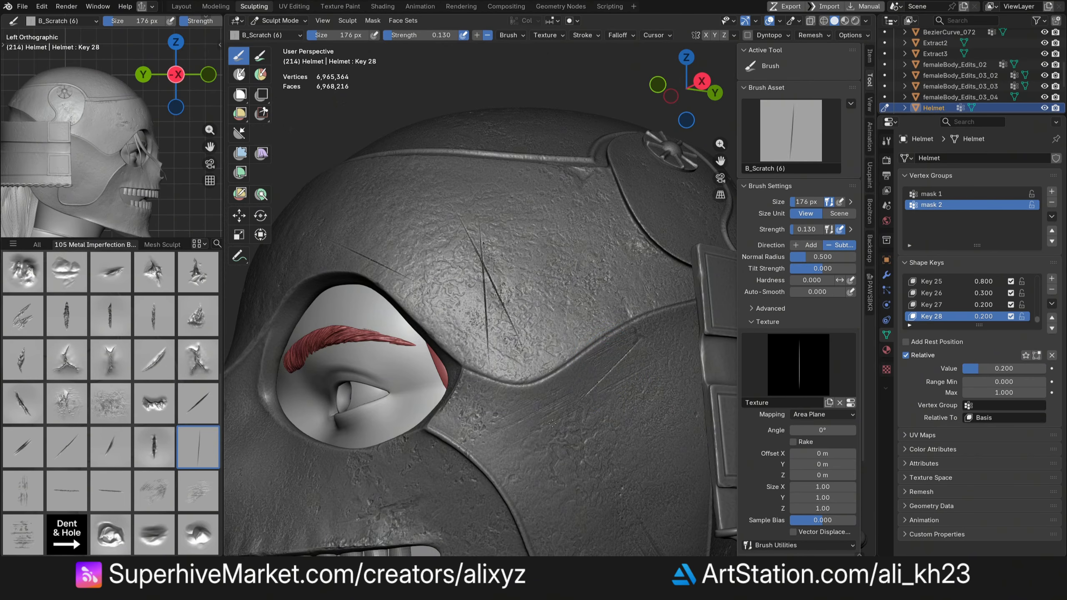
# - Switch to the B_Scratch (3) brush and carve several scratches across the helmet's crown
pyautogui.scroll(-4, 581, 388)
pyautogui.moveTo(686, 88); pyautogui.dragTo(709, 134)
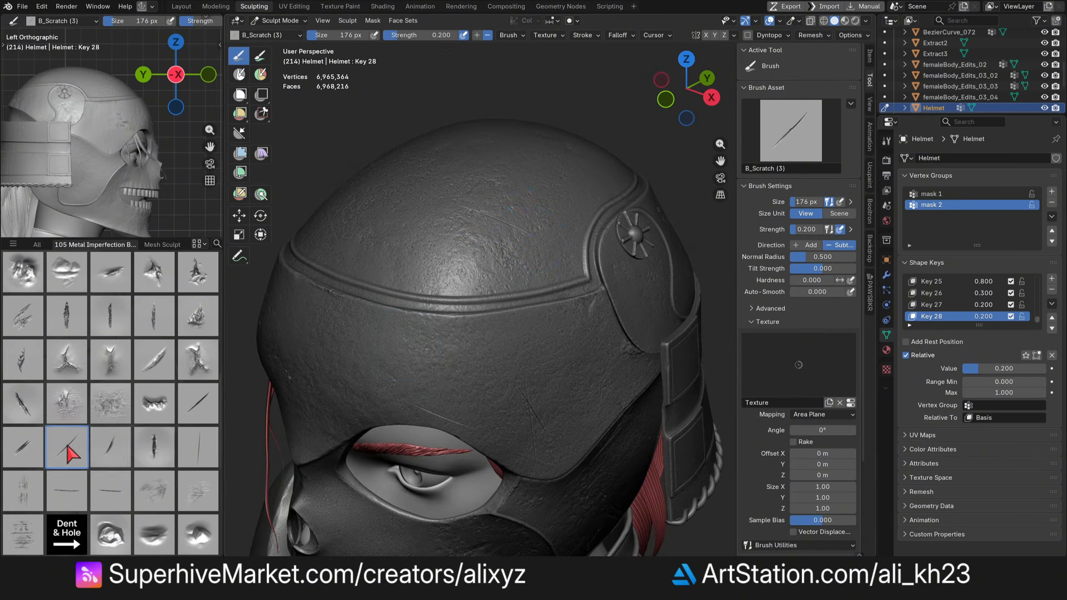
pyautogui.click(66, 447)
pyautogui.moveTo(455, 215); pyautogui.dragTo(531, 250)
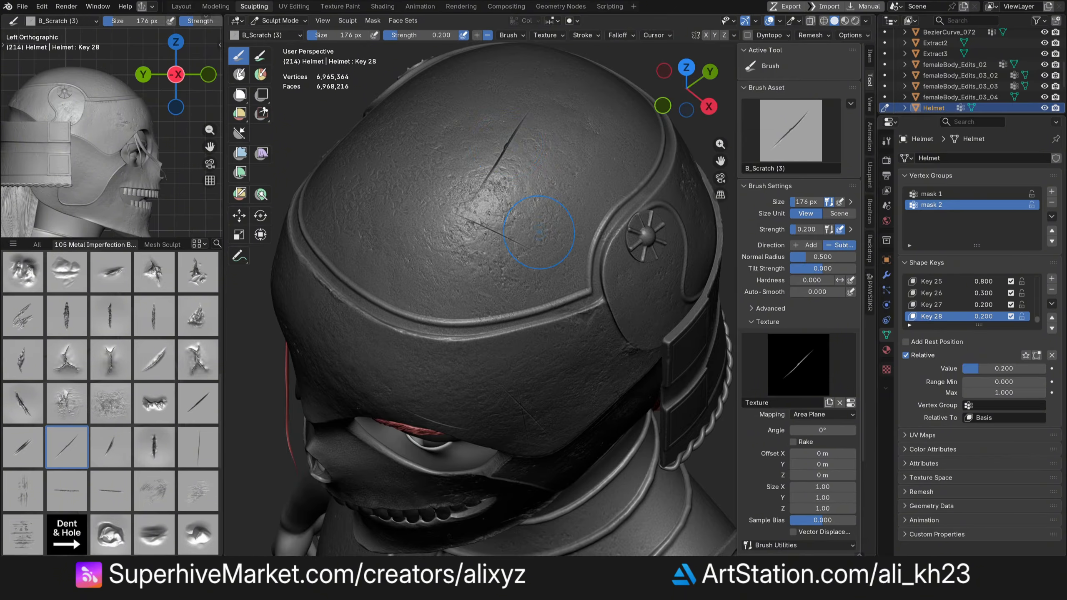
pyautogui.moveTo(518, 169); pyautogui.dragTo(572, 214)
pyautogui.moveTo(477, 269); pyautogui.dragTo(476, 238, button='middle')
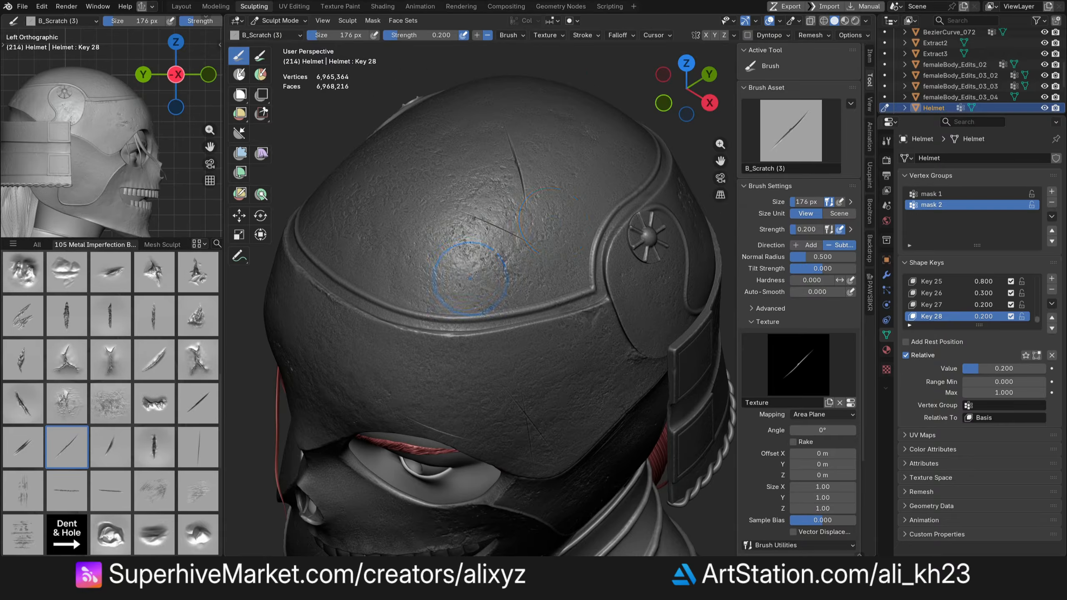
# - Add more scratch strokes on the helmet's side using other scratch brushes from the library
pyautogui.scroll(-1, 451, 295)
pyautogui.moveTo(686, 90); pyautogui.dragTo(721, 115)
pyautogui.moveTo(460, 321); pyautogui.dragTo(506, 323)
pyautogui.moveTo(689, 91)
pyautogui.mouseDown()
pyautogui.moveTo(657, 52)
pyautogui.moveTo(689, 58)
pyautogui.moveTo(653, 93)
pyautogui.moveTo(683, 97)
pyautogui.mouseUp()
pyautogui.click(198, 447)
pyautogui.click(23, 403)
pyautogui.moveTo(404, 416); pyautogui.dragTo(435, 414)
# - Reduce the scratch shape key's value to 0.05
pyautogui.doubleClick(996, 368)
pyautogui.moveTo(689, 90)
pyautogui.mouseDown()
pyautogui.moveTo(659, 95)
pyautogui.moveTo(640, 55)
pyautogui.moveTo(588, 109)
pyautogui.moveTo(483, 84)
pyautogui.mouseUp()
pyautogui.write('.1')
pyautogui.press('Return')
pyautogui.doubleClick(1018, 368)
pyautogui.write('.05')
pyautogui.press('Return')
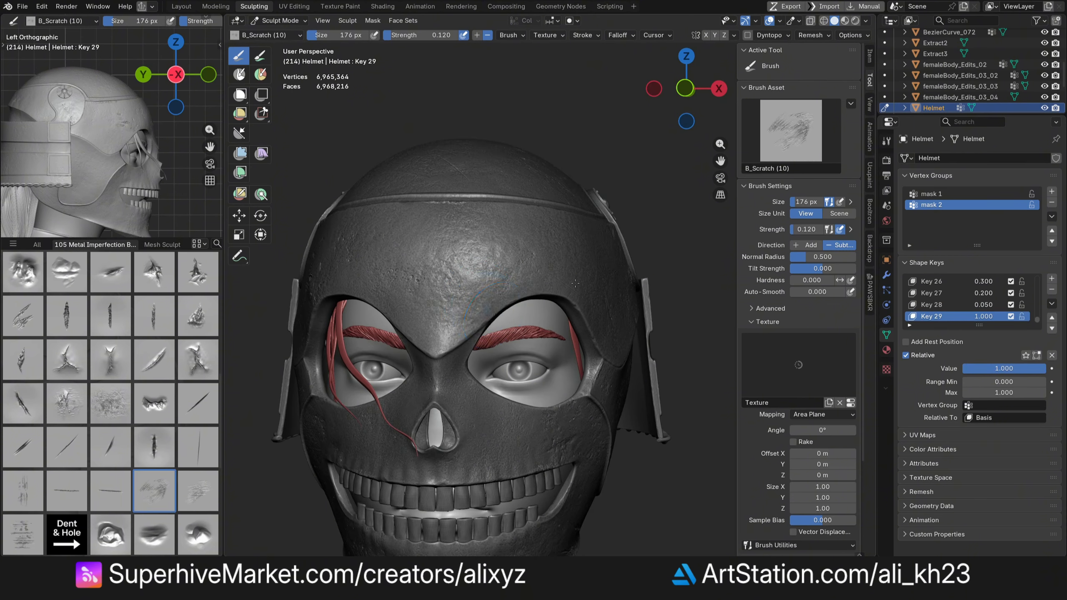
# - Brush a B_Scratch (10) scratch texture down the helmet's forehead
pyautogui.moveTo(491, 252)
pyautogui.mouseDown()
pyautogui.moveTo(444, 319)
pyautogui.moveTo(449, 345)
pyautogui.mouseUp()
pyautogui.moveTo(686, 88); pyautogui.dragTo(688, 101)
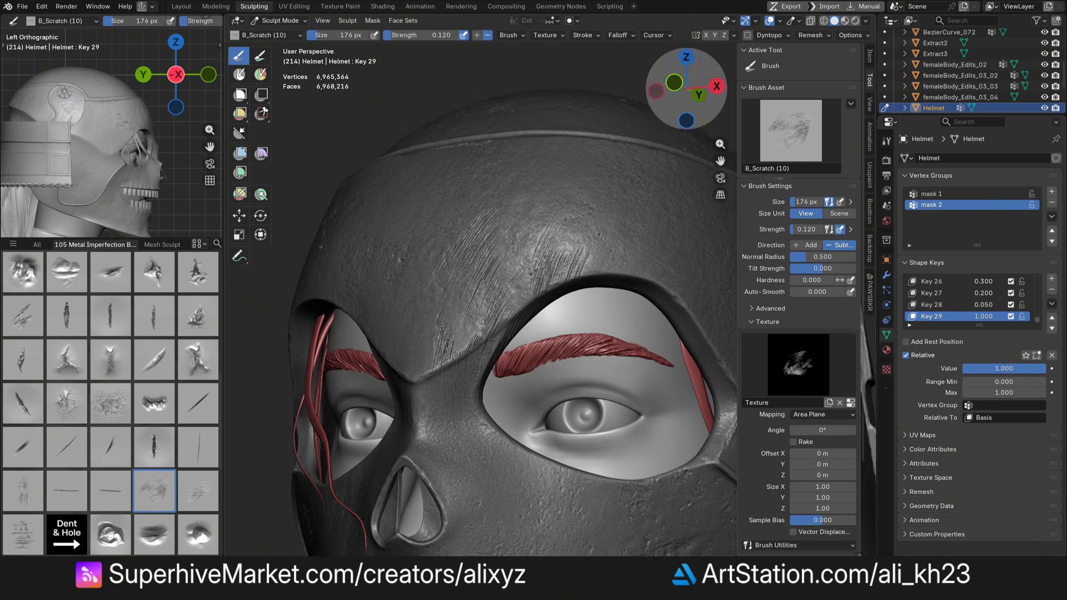
pyautogui.moveTo(687, 91); pyautogui.dragTo(687, 70)
# - Add a vertex group named mask 3 and switch to Weight Paint mode
pyautogui.click(1051, 192)
pyautogui.doubleClick(931, 215)
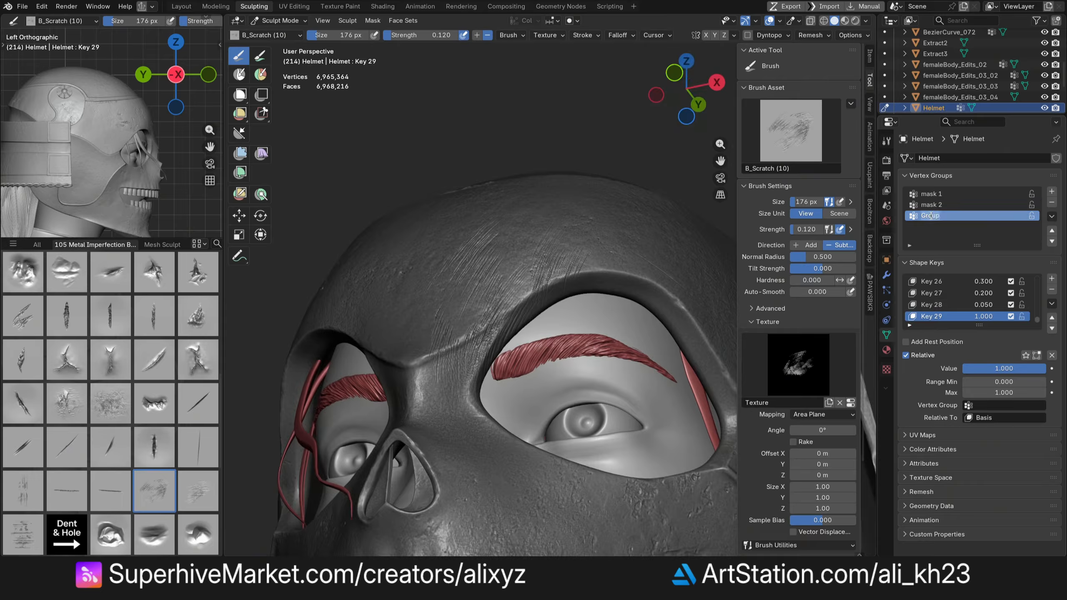
pyautogui.click(280, 20)
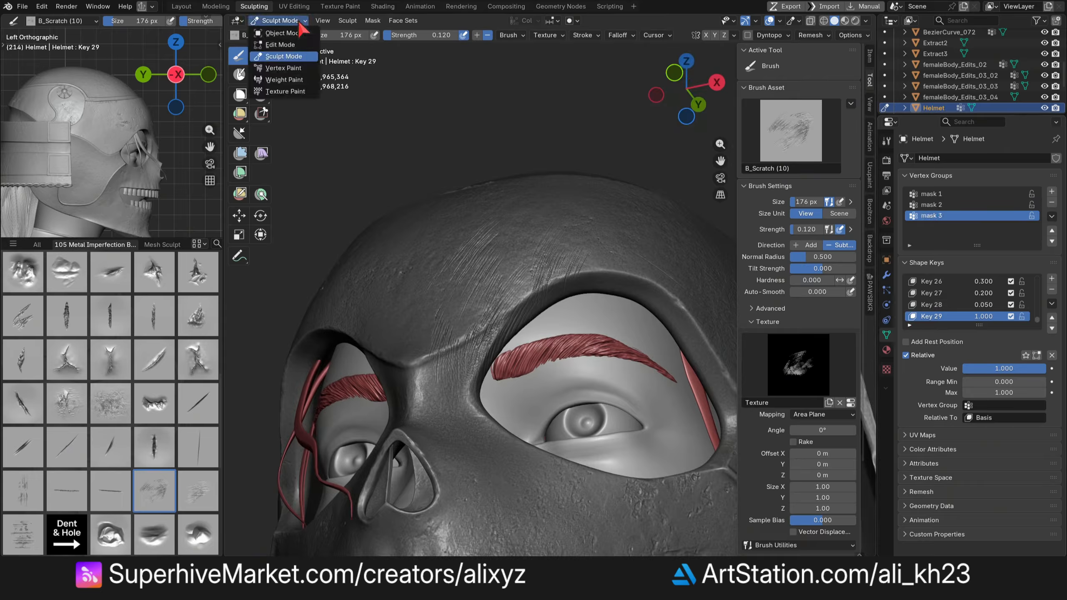
pyautogui.click(307, 80)
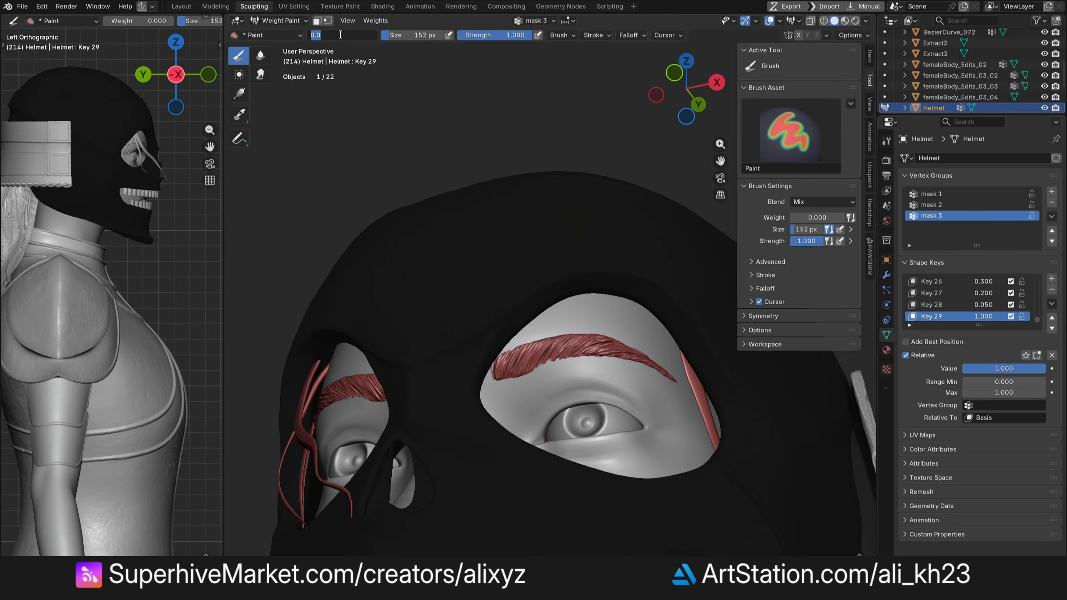
# - Fill mask 3 with full weight across the helmet using Set Weight and set the brush weight to 0
pyautogui.click(375, 20)
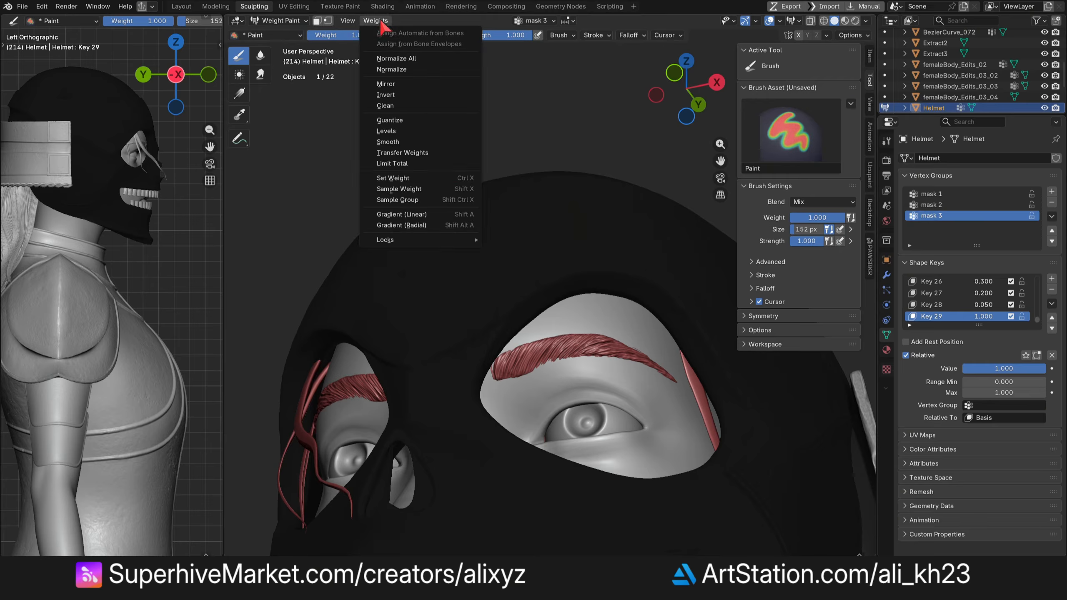
pyautogui.click(443, 180)
pyautogui.press('BackSpace')
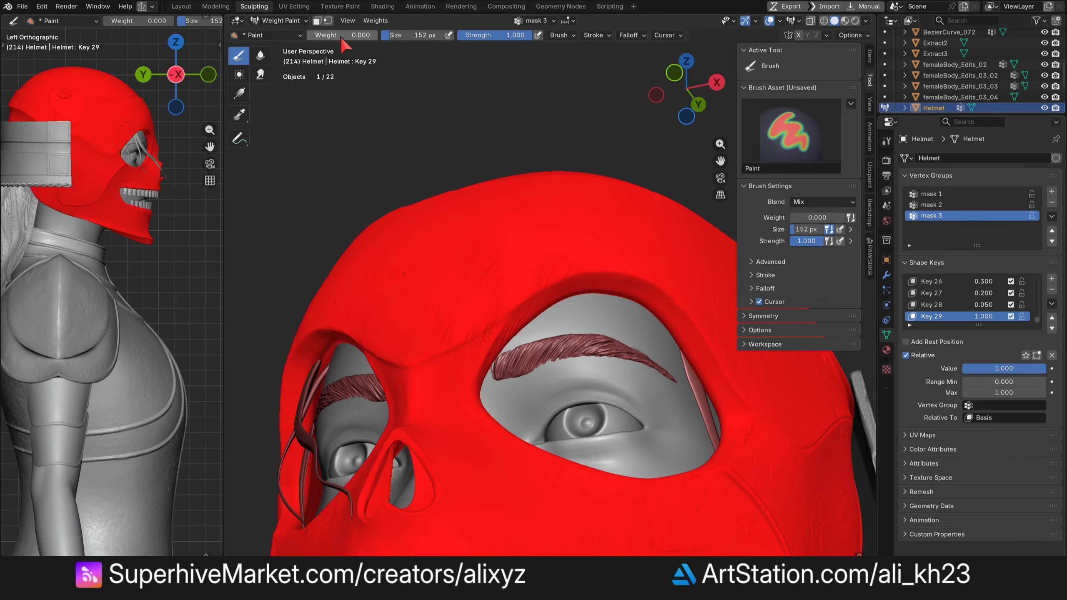
# - Paint zero weight along the brow above the eye opening with a smaller brush, undoing the last stroke
pyautogui.moveTo(618, 290)
pyautogui.mouseDown()
pyautogui.moveTo(590, 274)
pyautogui.moveTo(467, 332)
pyautogui.mouseUp()
pyautogui.press('x')
pyautogui.moveTo(587, 255)
pyautogui.mouseDown()
pyautogui.moveTo(489, 300)
pyautogui.moveTo(456, 365)
pyautogui.mouseUp()
pyautogui.press('x')
pyautogui.press('f')
pyautogui.click(579, 250)
pyautogui.moveTo(525, 316); pyautogui.dragTo(594, 280)
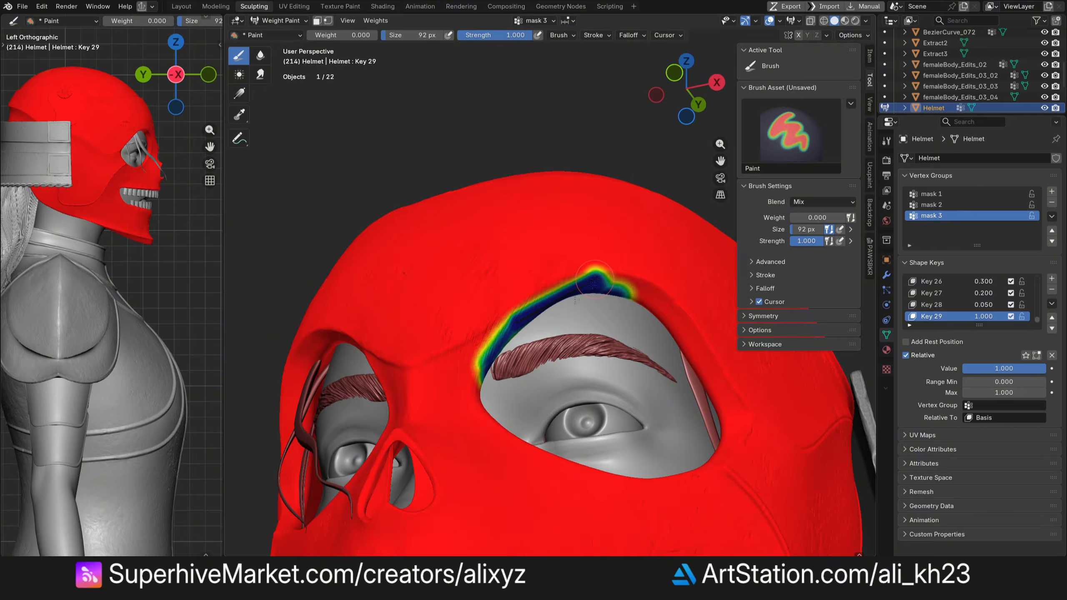
pyautogui.hotkey('ctrl', 'z')
# - Return to Sculpt Mode and set the mask 3 scratch shape key's value to 0.5
pyautogui.hotkey('ctrl', 'Tab')
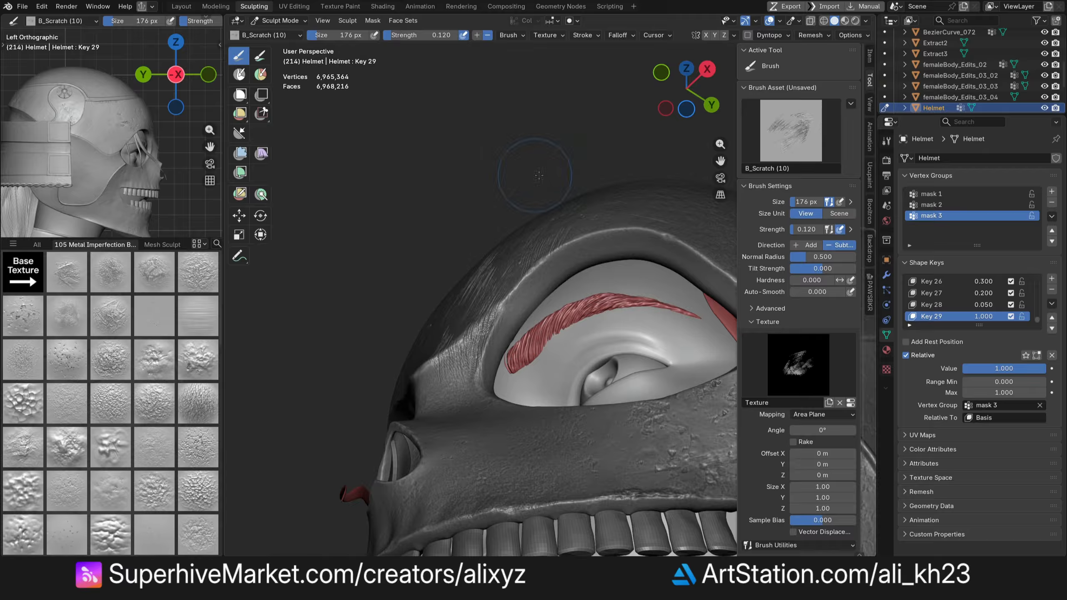
pyautogui.moveTo(539, 176); pyautogui.dragTo(705, 181, button='middle')
pyautogui.moveTo(686, 89); pyautogui.dragTo(679, 84)
pyautogui.scroll(-4, 485, 268)
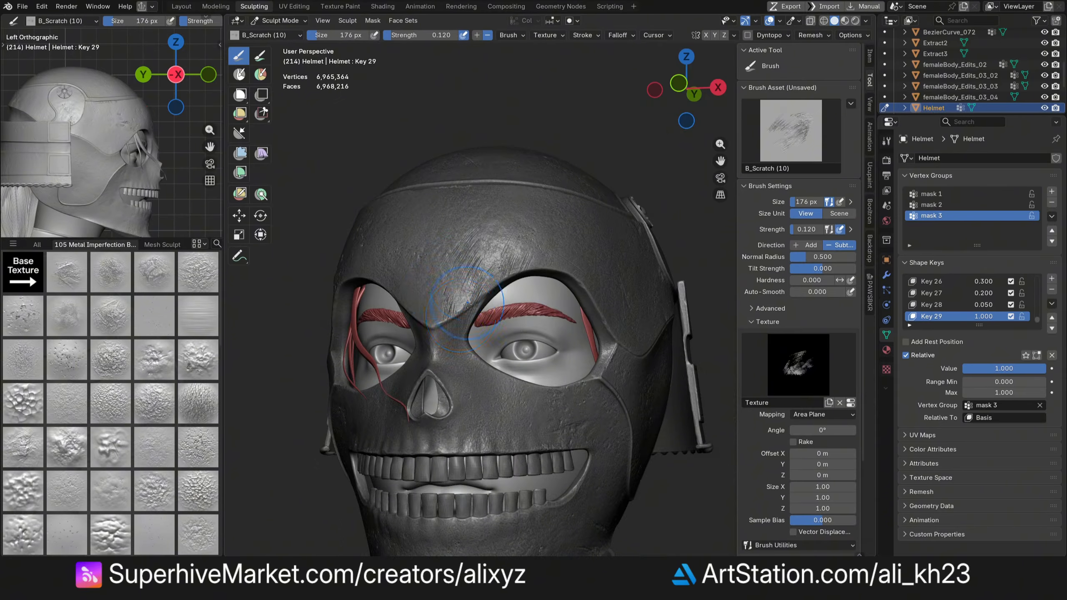
pyautogui.scroll(2, 485, 268)
pyautogui.click(1012, 368)
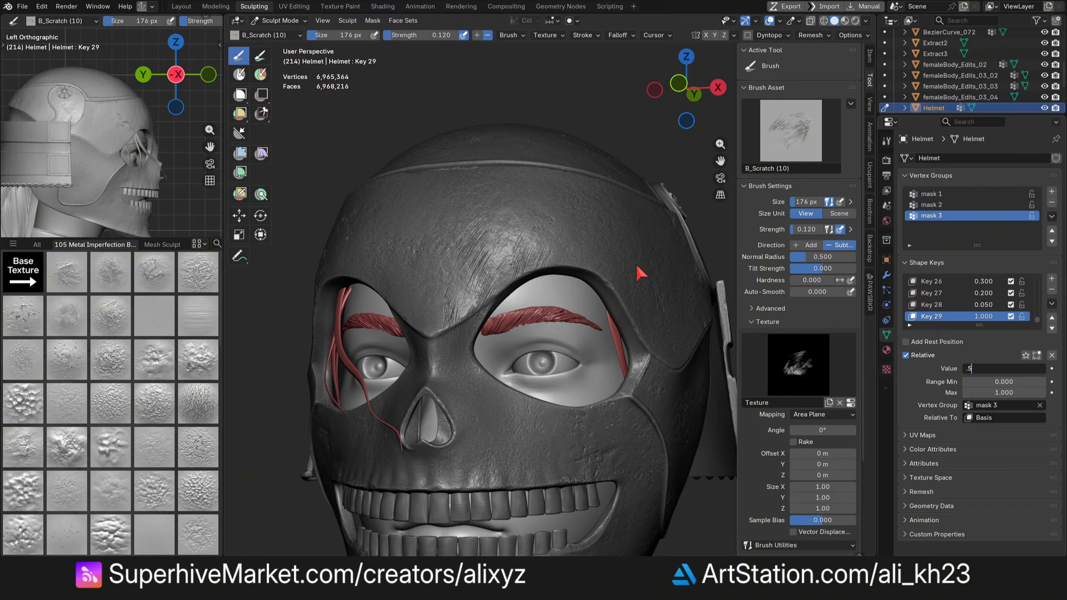
pyautogui.write('.5')
pyautogui.press('Return')
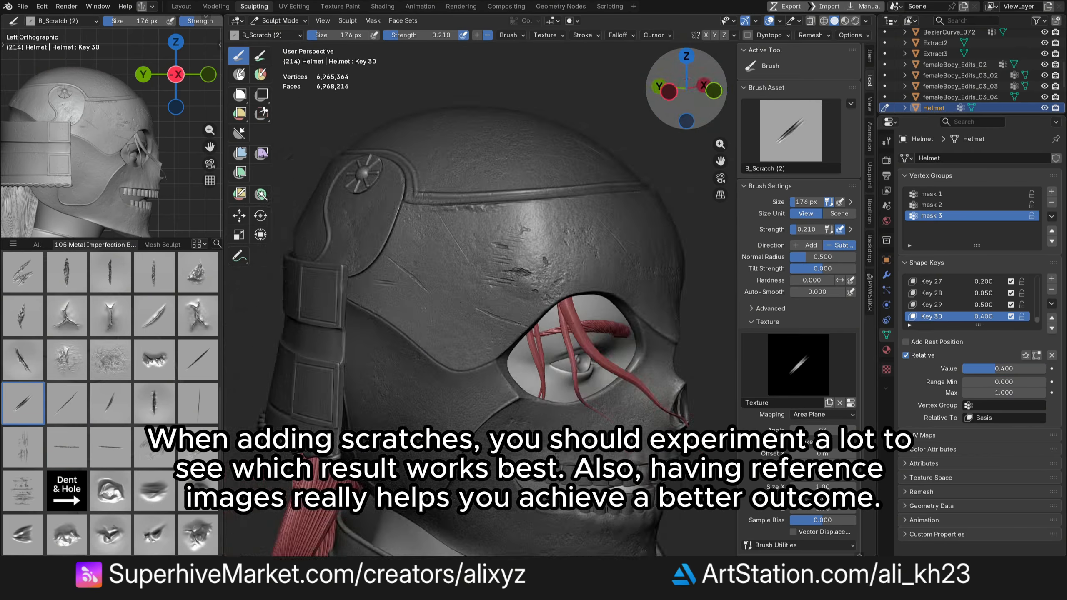
# - Set the new scratch shape key's value to 0.4 and add B_Scratch (4) scratches above the eye opening
pyautogui.doubleClick(1020, 369)
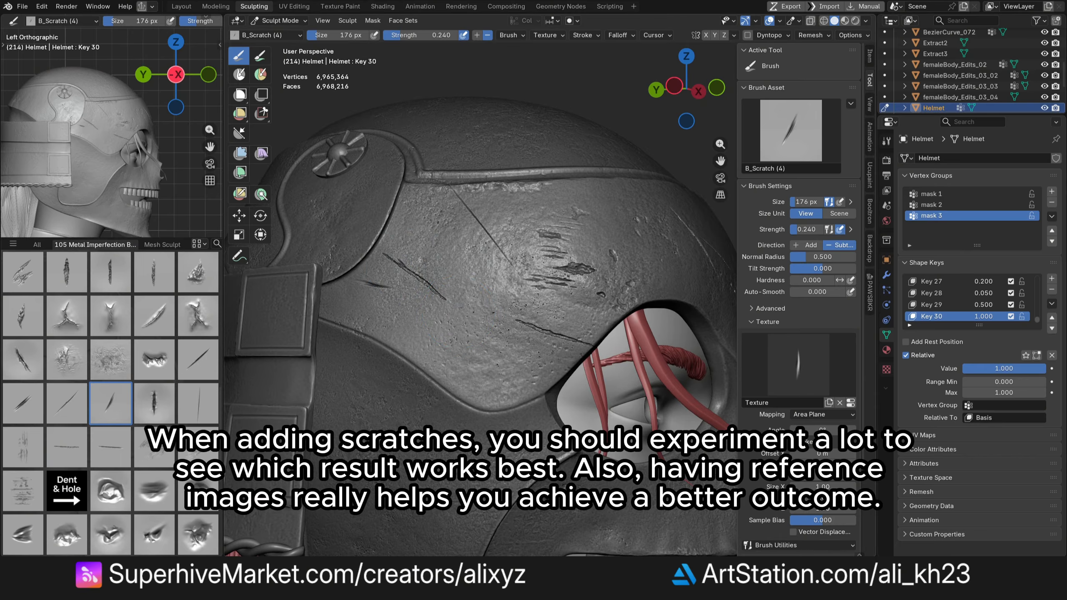
pyautogui.moveTo(429, 285); pyautogui.dragTo(455, 302)
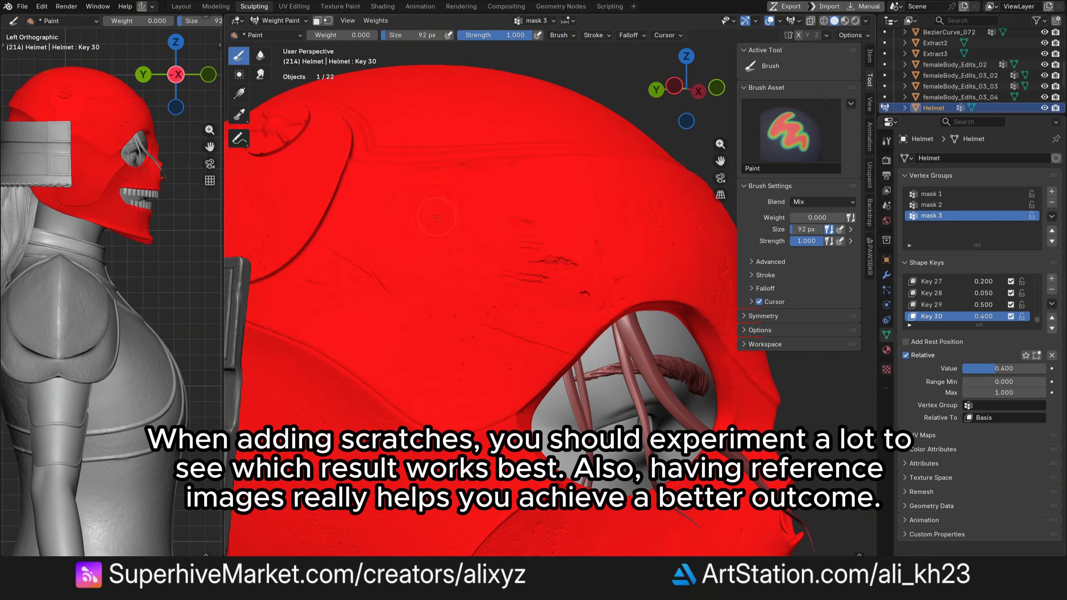
pyautogui.moveTo(428, 208); pyautogui.dragTo(470, 218)
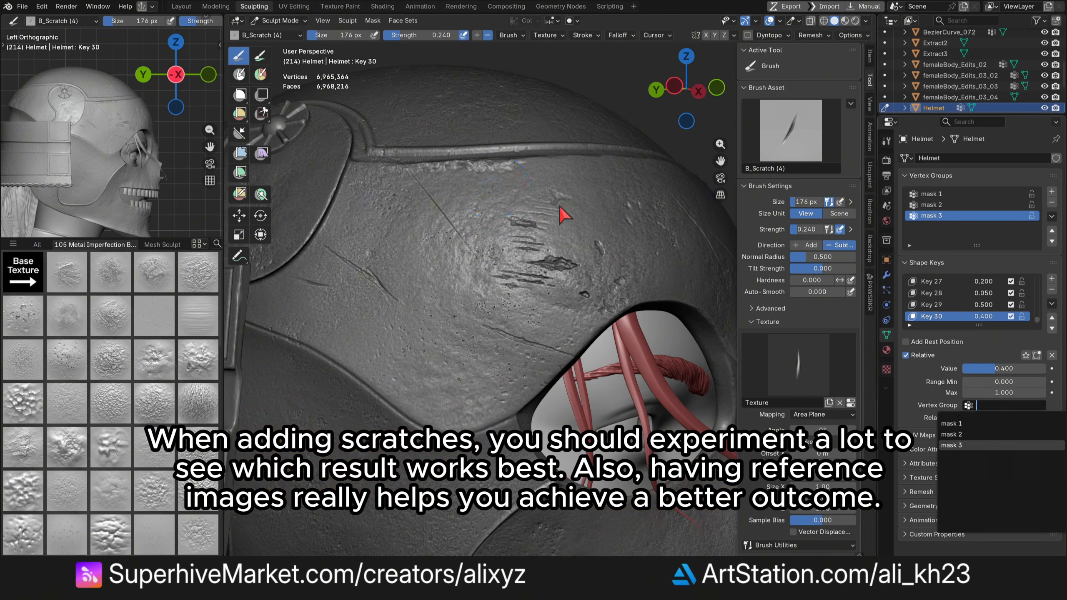
pyautogui.moveTo(564, 214); pyautogui.dragTo(377, 218, button='middle')
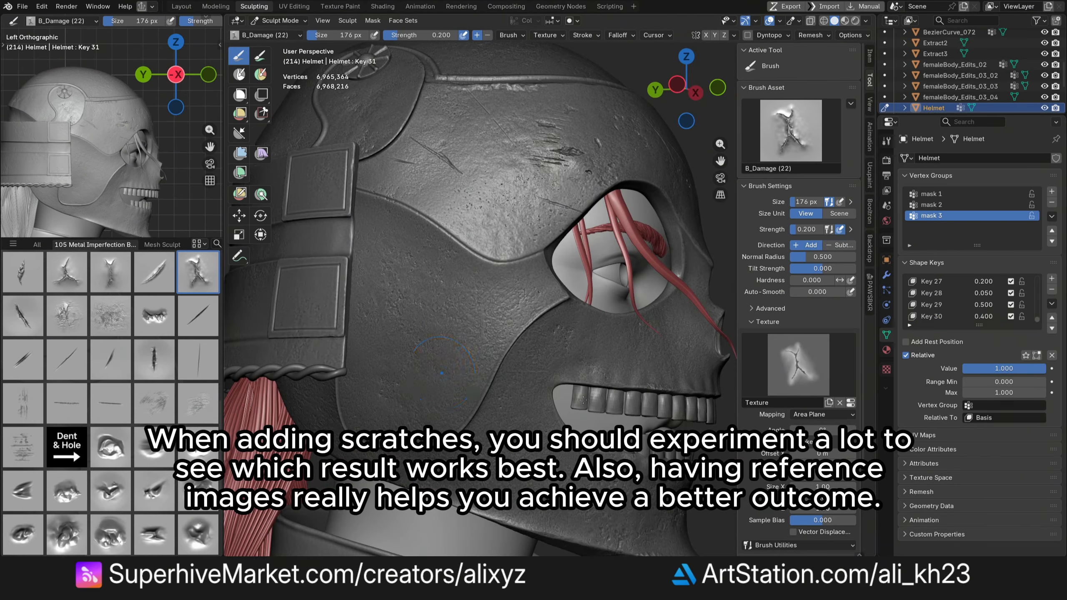
# - Set the latest scratch shape key's value to 0.7
pyautogui.moveTo(686, 88); pyautogui.dragTo(713, 82)
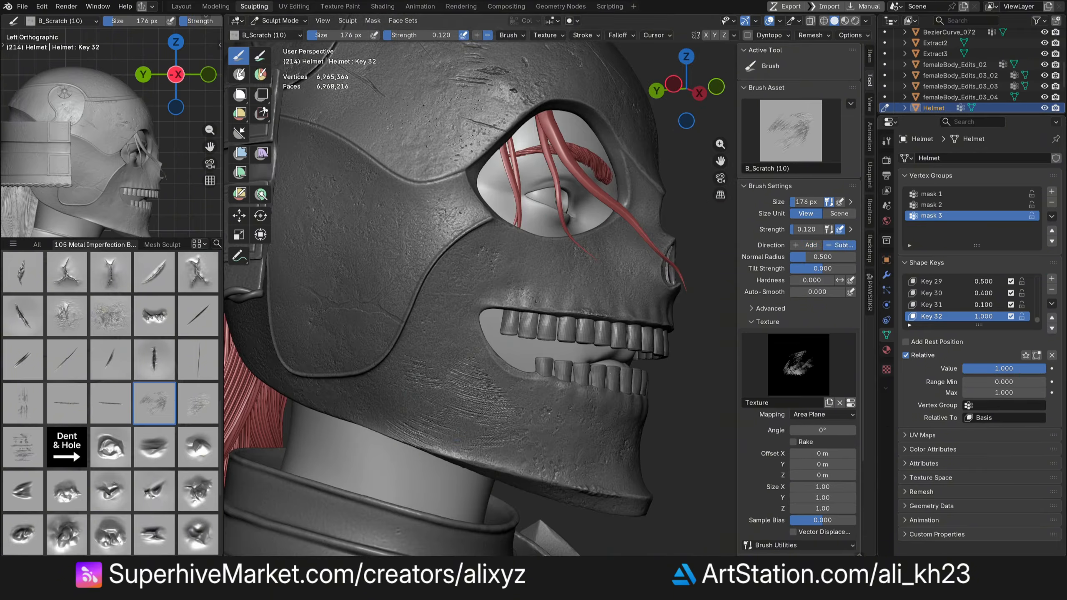
pyautogui.moveTo(682, 89); pyautogui.dragTo(679, 86)
pyautogui.click(1013, 367)
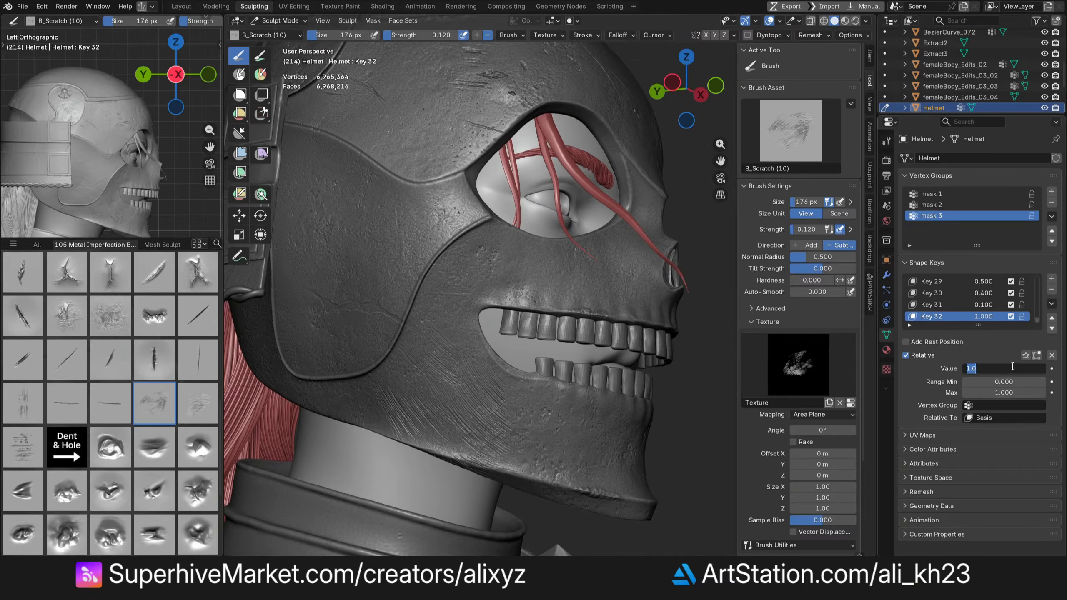
# - Paint out the lower jaw edge in the mask 4 vertex group and return to Sculpt Mode
pyautogui.click(278, 20)
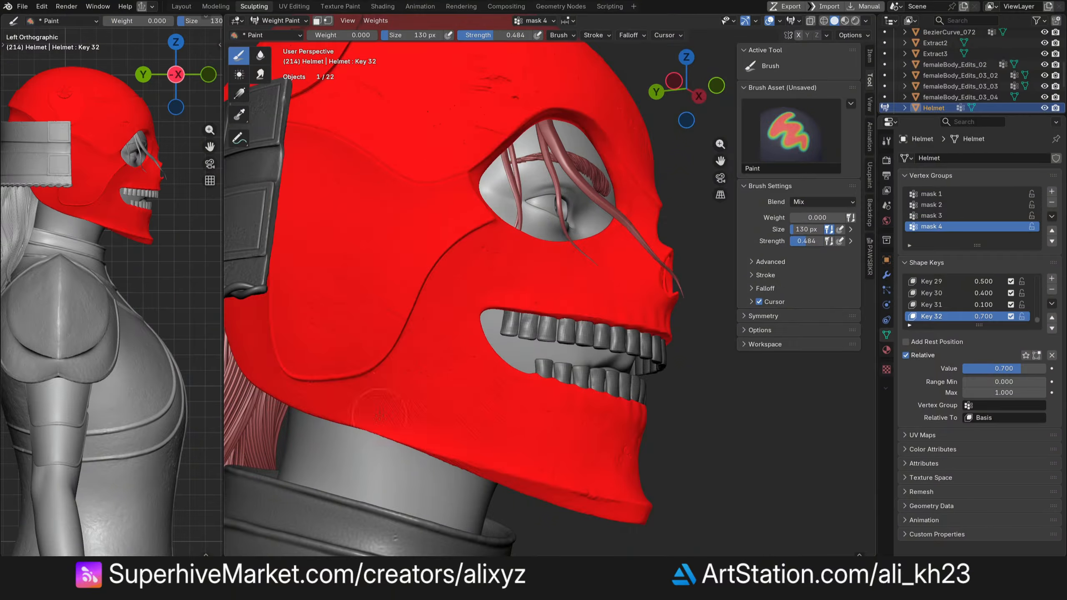
pyautogui.moveTo(353, 391); pyautogui.dragTo(491, 466)
pyautogui.click(278, 20)
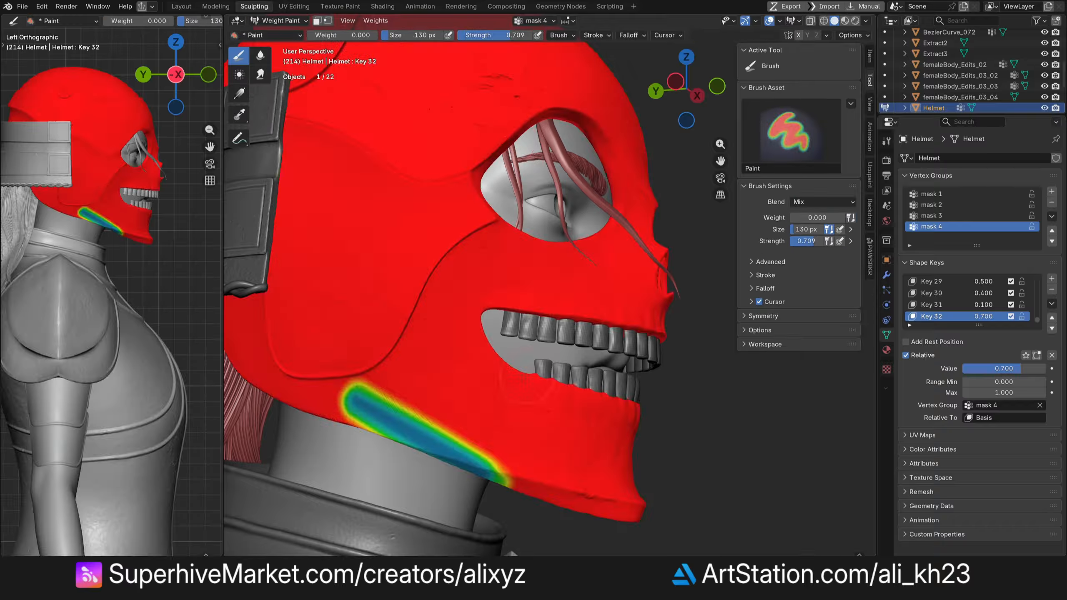
pyautogui.click(278, 20)
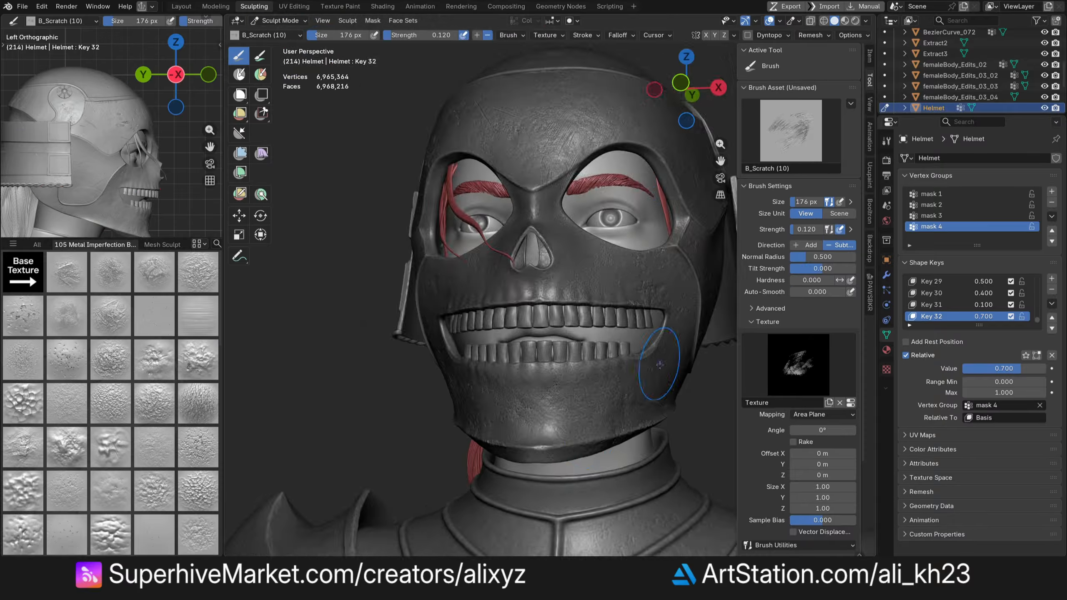
# - Pick the B_Damage (2) brush and stamp damage along the lower jaw edge
pyautogui.click(198, 360)
pyautogui.moveTo(556, 427); pyautogui.dragTo(606, 444)
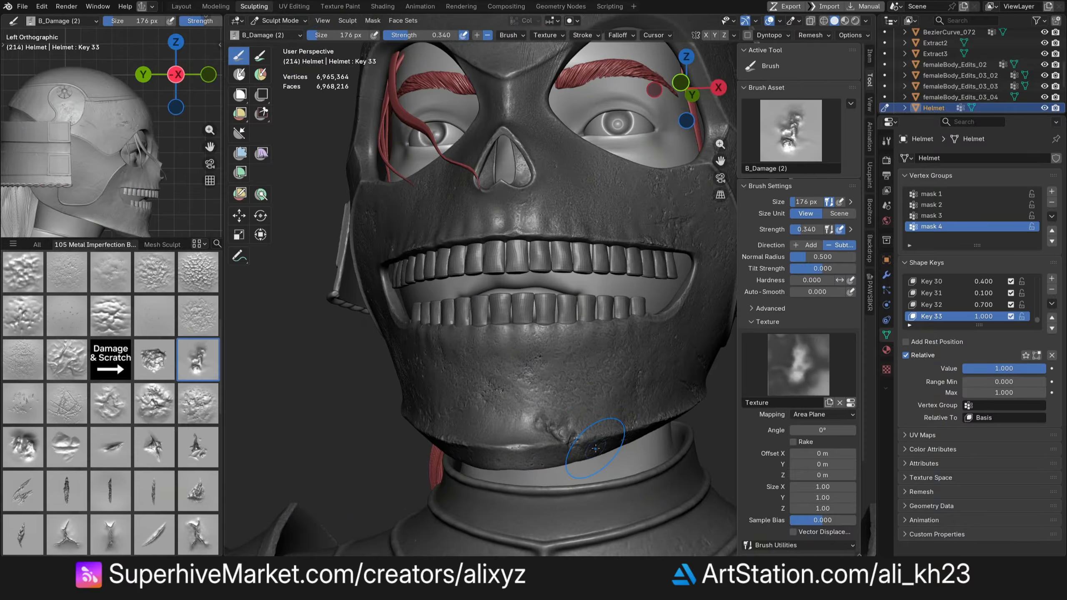
pyautogui.moveTo(595, 448); pyautogui.dragTo(454, 404, button='middle')
# - Set the jaw damage shape key's value to 0.5
pyautogui.doubleClick(1020, 369)
pyautogui.write('0.6')
pyautogui.press('Return')
# - Try the C_Dent (11) brush on the helmet crown and set the current shape key's value to 0.5
pyautogui.moveTo(559, 403); pyautogui.dragTo(525, 391, button='middle')
pyautogui.doubleClick(1011, 368)
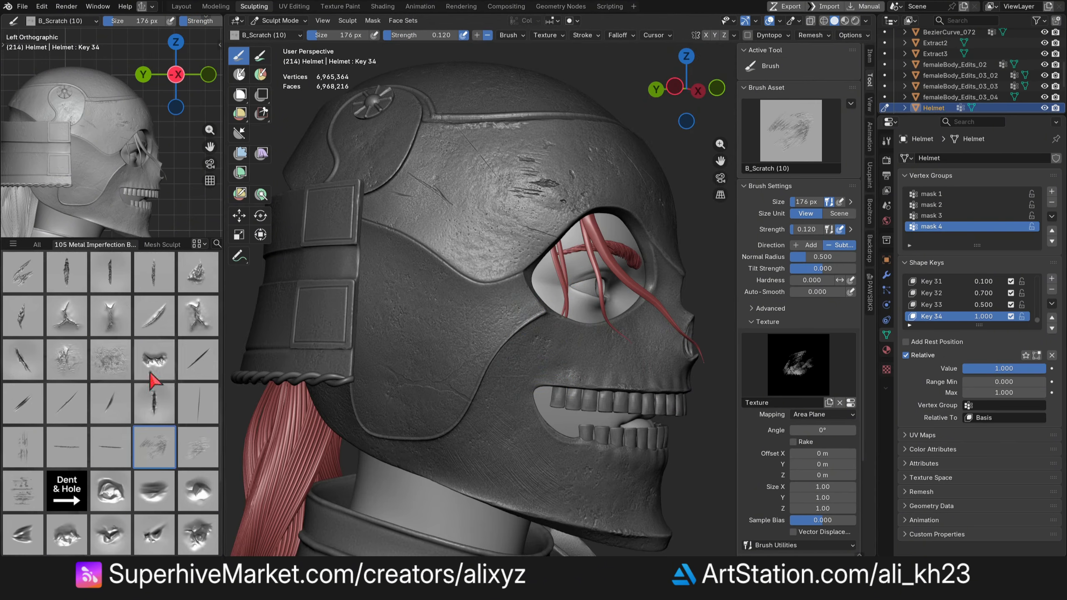
pyautogui.scroll(-5, 163, 370)
pyautogui.click(110, 359)
pyautogui.moveTo(441, 202)
pyautogui.mouseDown(button='middle')
pyautogui.moveTo(466, 261)
pyautogui.moveTo(451, 269)
pyautogui.mouseUp(button='middle')
pyautogui.moveTo(448, 255); pyautogui.dragTo(468, 288)
pyautogui.scroll(2, 468, 278)
pyautogui.moveTo(483, 286); pyautogui.dragTo(500, 252, button='middle')
pyautogui.doubleClick(1013, 370)
pyautogui.write('.5')
pyautogui.press('Return')
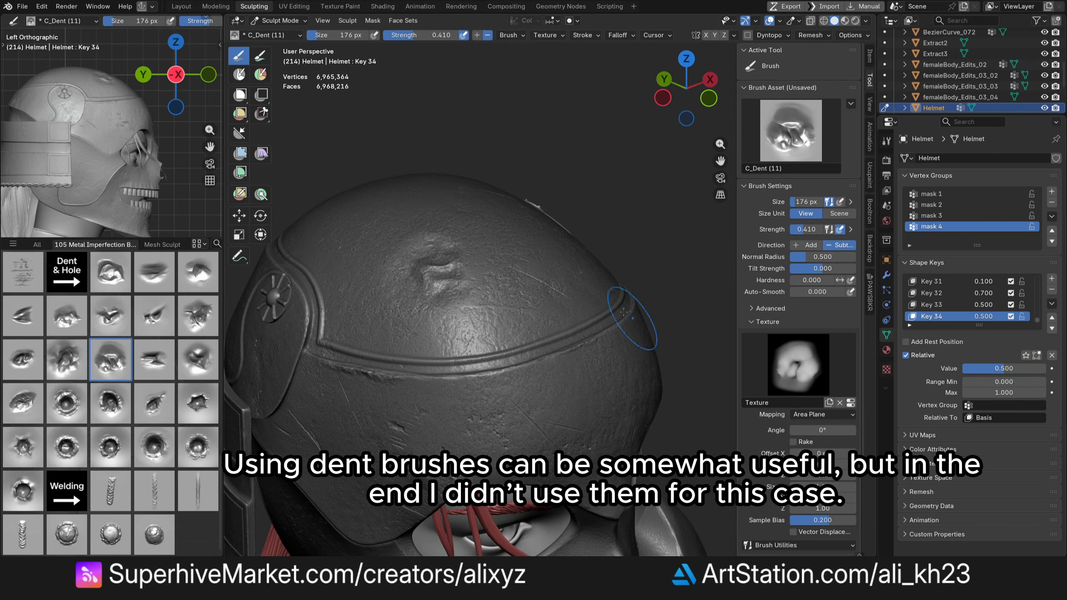
# - Stamp another dent, undo it, and set the dent shape key's value back to 1
pyautogui.scroll(-1, 638, 321)
pyautogui.moveTo(638, 321); pyautogui.dragTo(622, 332, button='middle')
pyautogui.hotkey('ctrl', 'z')
pyautogui.doubleClick(1027, 367)
pyautogui.write('1')
pyautogui.press('Return')
# - Pick the C_Dent (6) brush, test the shape key value at 0.5, undo, and reset it to 1
pyautogui.click(110, 315)
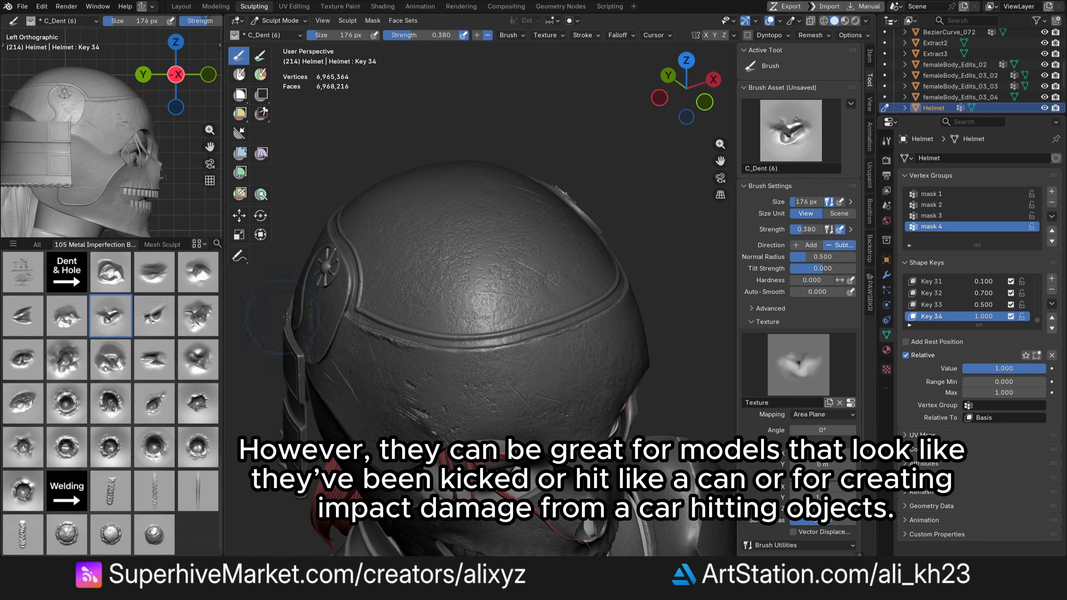
pyautogui.doubleClick(1013, 370)
pyautogui.write('.5')
pyautogui.moveTo(689, 94)
pyautogui.mouseDown()
pyautogui.moveTo(713, 86)
pyautogui.moveTo(680, 89)
pyautogui.moveTo(674, 76)
pyautogui.moveTo(695, 90)
pyautogui.moveTo(689, 85)
pyautogui.mouseUp()
pyautogui.press('Return')
pyautogui.hotkey('ctrl', 'z')
pyautogui.doubleClick(1013, 369)
pyautogui.write('1')
pyautogui.press('Return')
# - Pick the D_Welding (7) brush and stamp rivets along the helmet's side panel
pyautogui.moveTo(720, 161); pyautogui.dragTo(721, 21)
pyautogui.click(153, 540)
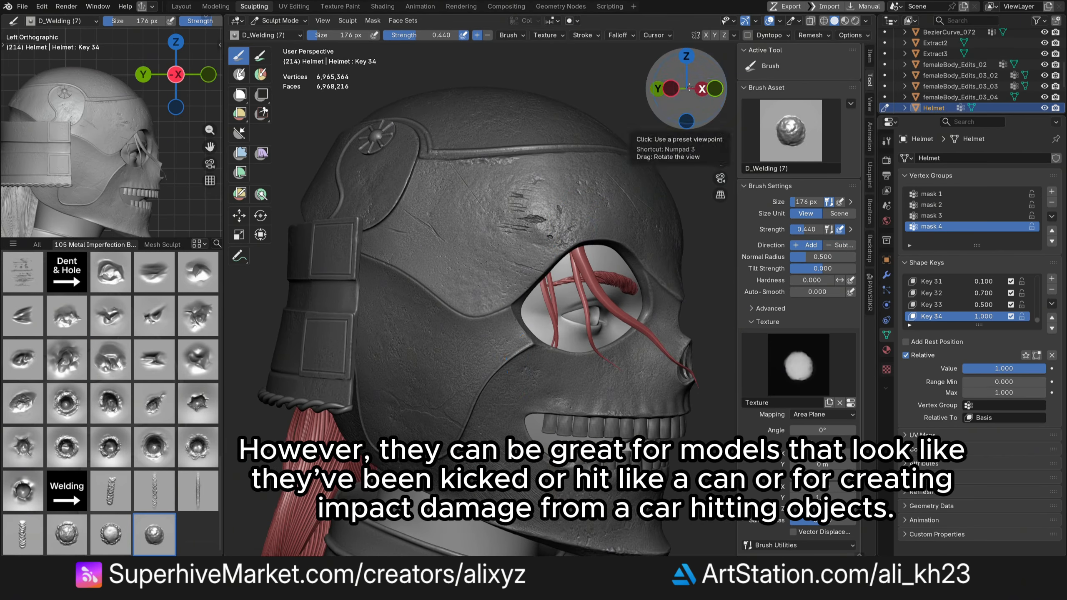
pyautogui.moveTo(689, 92); pyautogui.dragTo(703, 84)
pyautogui.click(456, 373)
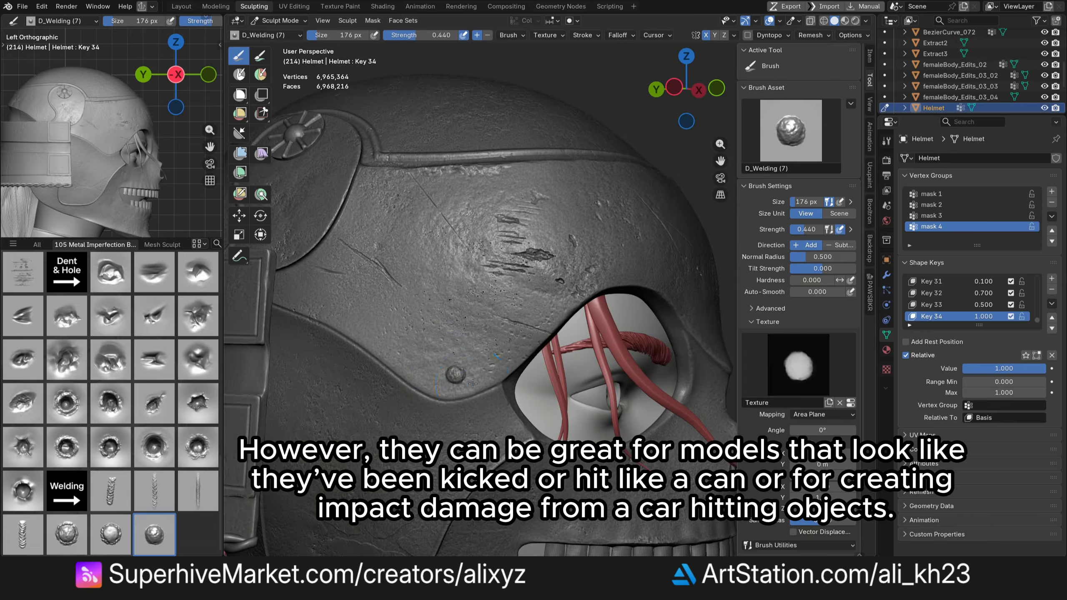
pyautogui.click(381, 331)
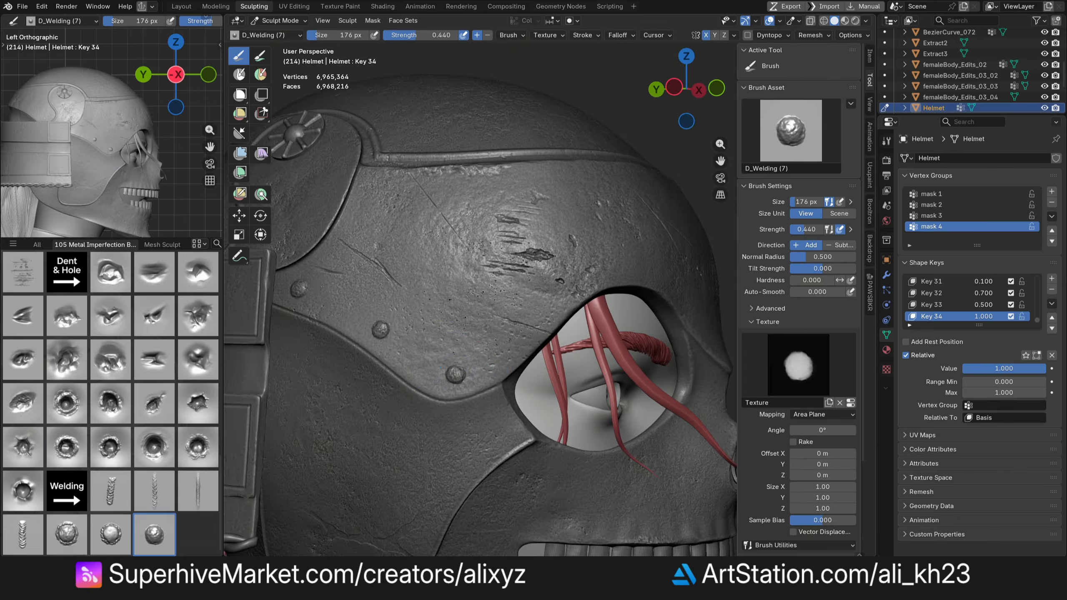
pyautogui.moveTo(292, 133); pyautogui.dragTo(316, 143, button='middle')
pyautogui.keyDown('shift'); pyautogui.moveTo(317, 143); pyautogui.dragTo(375, 244, button='middle'); pyautogui.keyUp('shift')
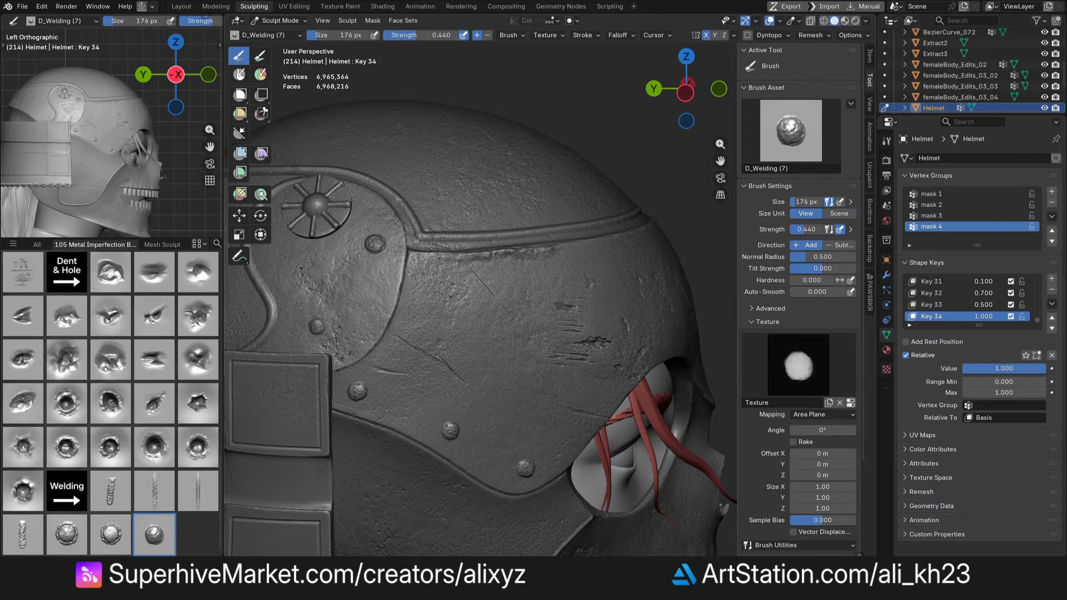
# - Stamp more rivets along the helmet's side band and around the eye opening
pyautogui.moveTo(687, 89); pyautogui.dragTo(729, 89)
pyautogui.click(430, 279)
pyautogui.click(546, 284)
pyautogui.click(505, 274)
pyautogui.scroll(-2, 521, 304)
pyautogui.scroll(4, 480, 295)
pyautogui.keyDown('shift'); pyautogui.moveTo(361, 336); pyautogui.dragTo(548, 272, button='middle'); pyautogui.keyUp('shift')
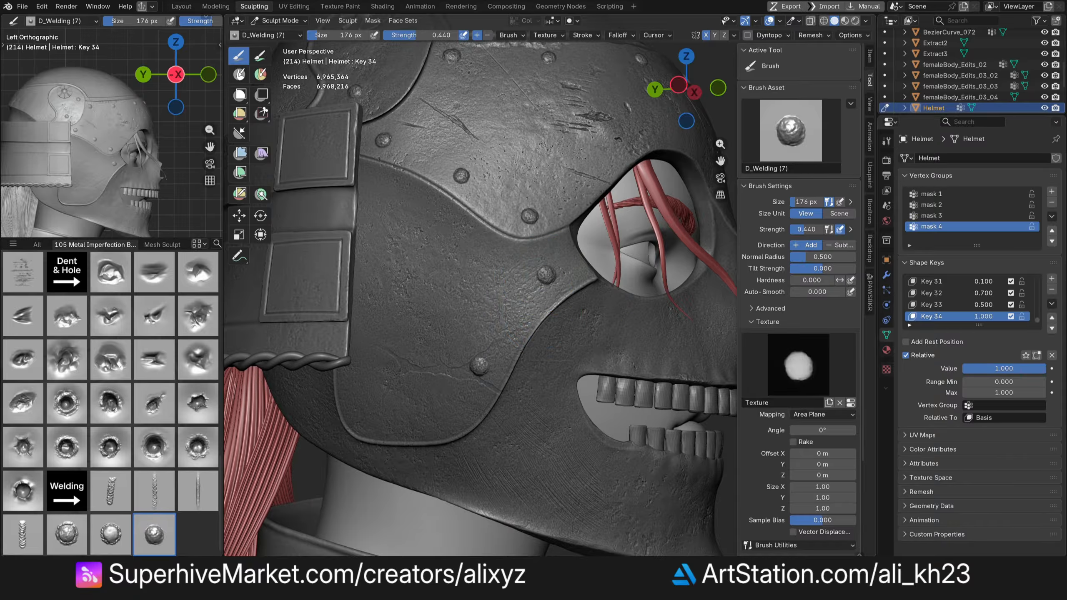
pyautogui.scroll(-3, 366, 420)
pyautogui.moveTo(686, 89); pyautogui.dragTo(710, 88)
pyautogui.scroll(2, 476, 298)
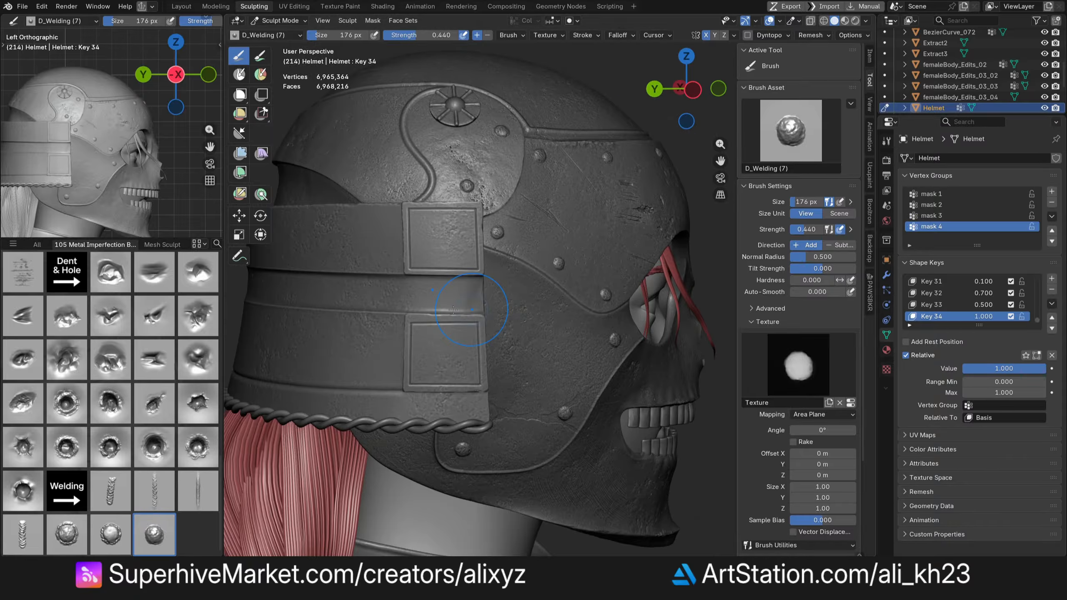
pyautogui.scroll(1, 454, 252)
# - Switch to the PM3D_Sphere3D2 helmet shell and stamp a rivet with the D_Welding (6) brush
pyautogui.hotkey('alt', 'q')
pyautogui.moveTo(441, 235); pyautogui.dragTo(425, 253)
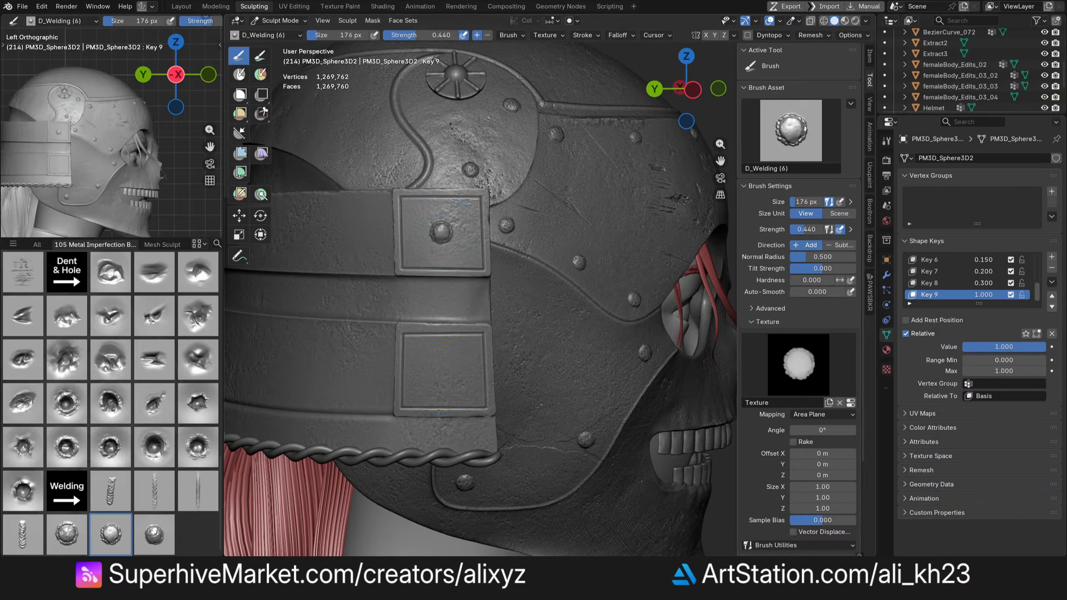
pyautogui.scroll(-3, 462, 294)
pyautogui.scroll(2, 503, 315)
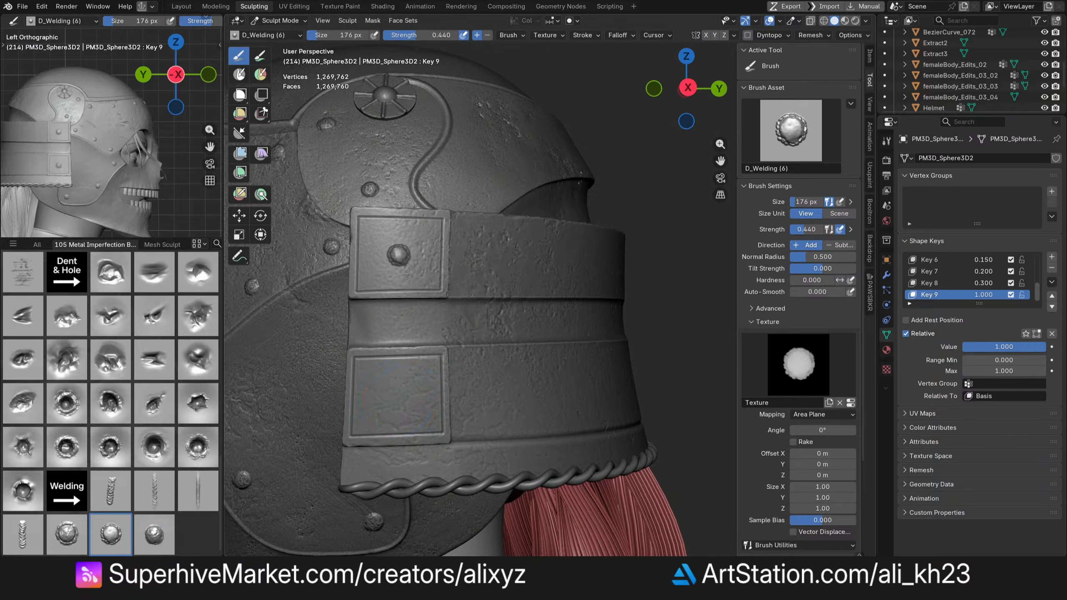
pyautogui.moveTo(546, 328); pyautogui.dragTo(572, 335, button='middle')
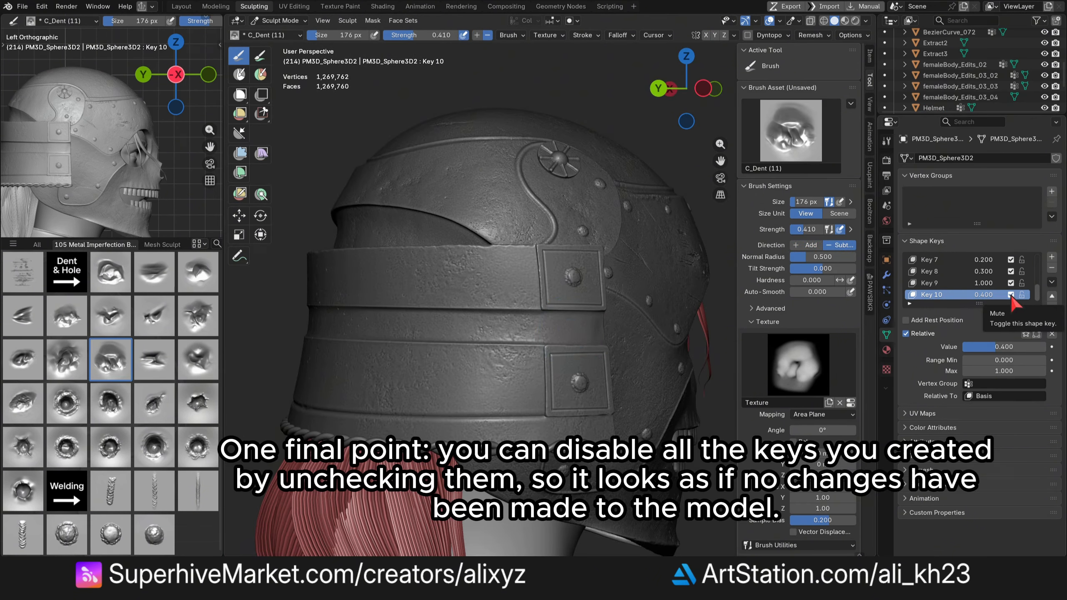
# - Mute every shape key on the helmet shell to view it without the added detail
pyautogui.click(1010, 283)
pyautogui.click(1010, 271)
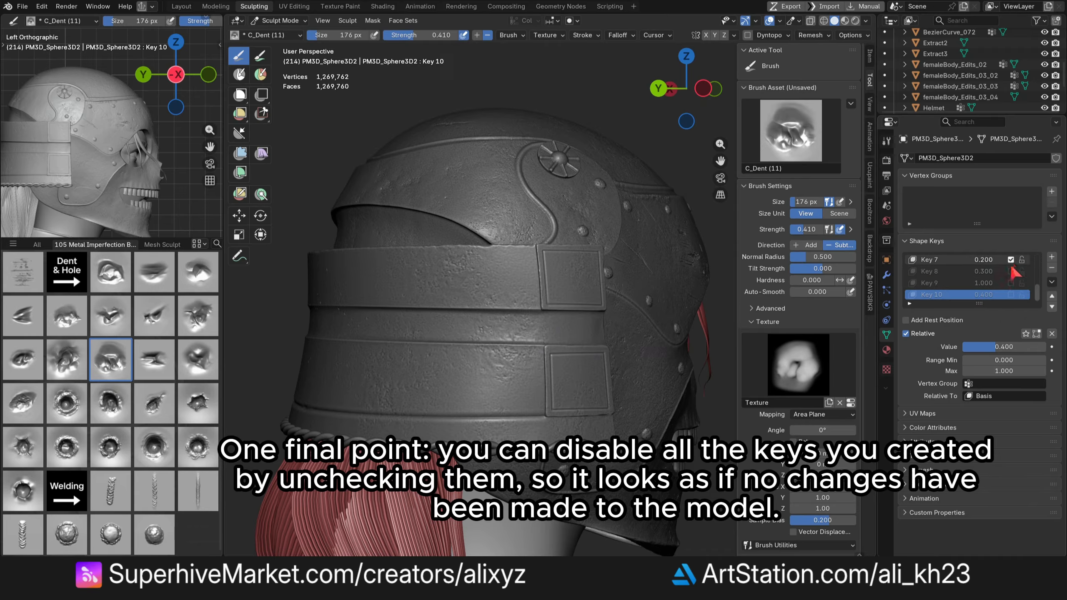
pyautogui.click(1010, 260)
pyautogui.scroll(2, 1005, 276)
pyautogui.click(1010, 271)
pyautogui.click(1010, 260)
pyautogui.scroll(1, 1008, 286)
pyautogui.click(1011, 260)
pyautogui.scroll(2, 1010, 280)
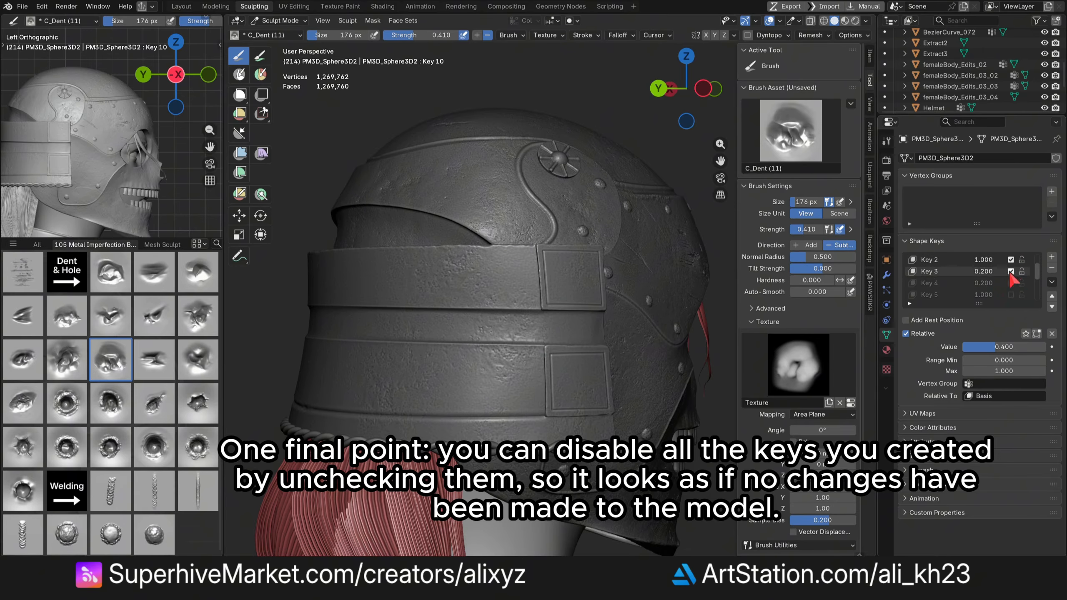
pyautogui.click(1011, 271)
pyautogui.click(1010, 260)
pyautogui.scroll(2, 1000, 288)
pyautogui.click(1010, 271)
pyautogui.moveTo(524, 356)
pyautogui.mouseDown(button='middle')
pyautogui.moveTo(624, 353)
pyautogui.moveTo(527, 354)
pyautogui.mouseUp(button='middle')
# - Re-enable all the muted shape keys on the helmet shell
pyautogui.click(1011, 272)
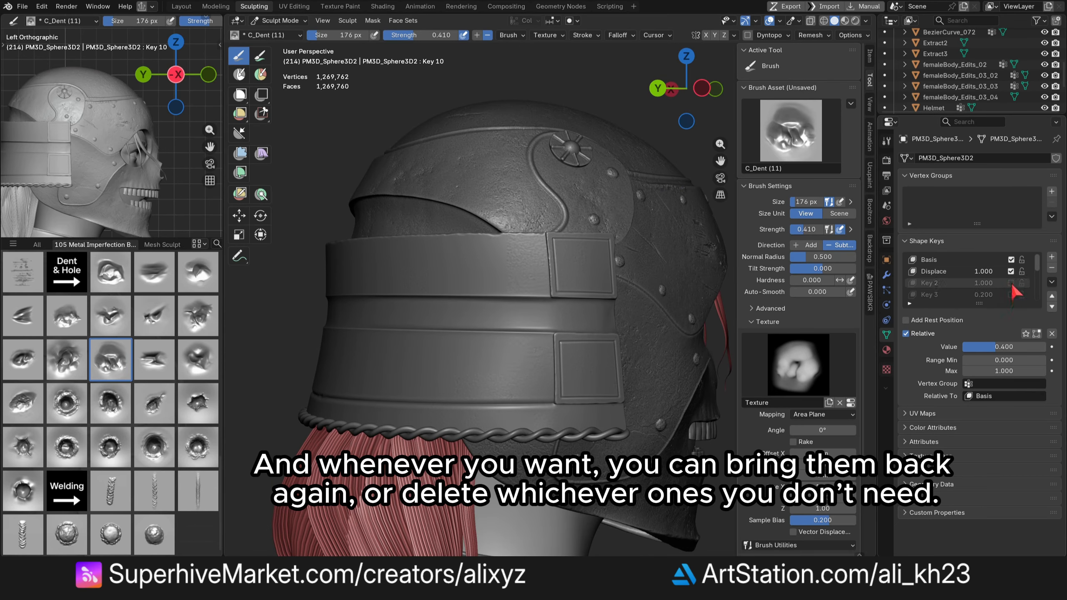
pyautogui.click(1011, 283)
pyautogui.click(1010, 294)
pyautogui.scroll(-2, 1003, 290)
pyautogui.click(1010, 283)
pyautogui.click(1011, 295)
pyautogui.scroll(-2, 1001, 290)
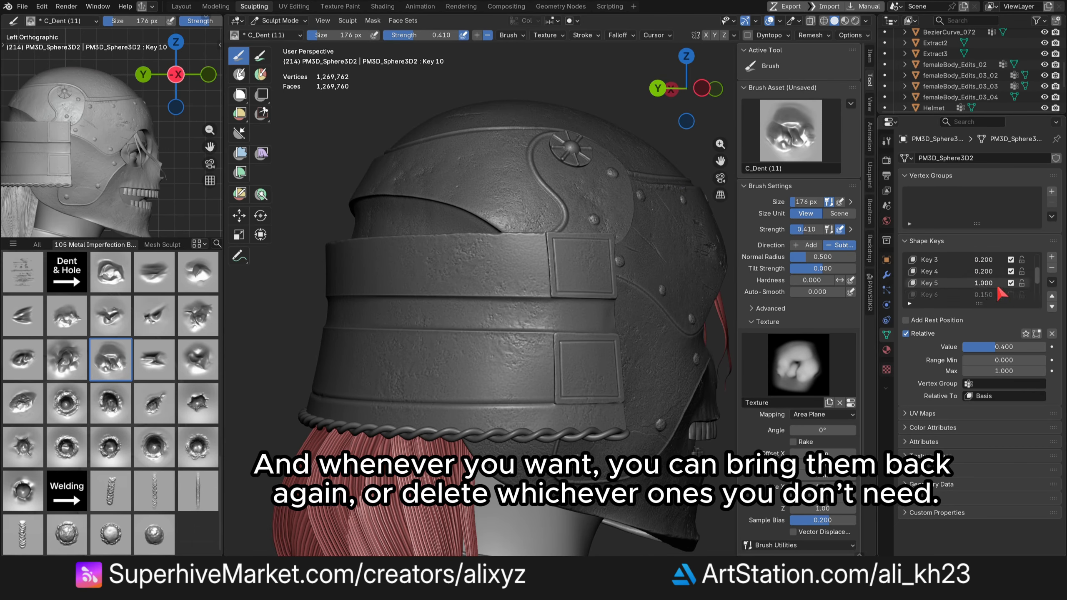
pyautogui.click(1011, 283)
pyautogui.scroll(-2, 992, 279)
pyautogui.click(1012, 272)
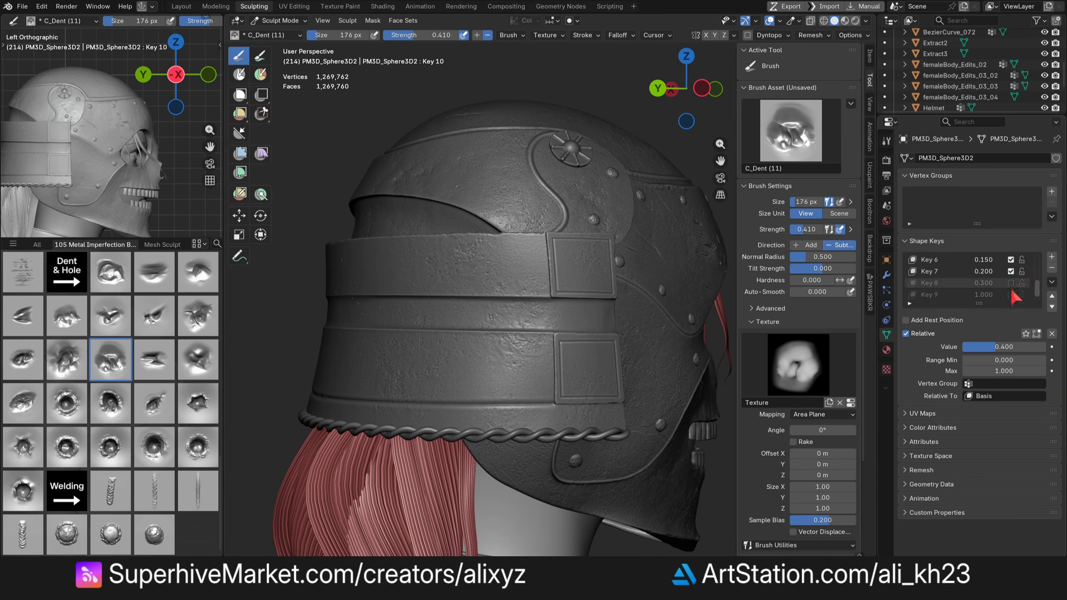
pyautogui.click(1010, 283)
pyautogui.click(1010, 294)
# - Apply all shape keys to bake the detail permanently into the helmet shell
pyautogui.click(1051, 282)
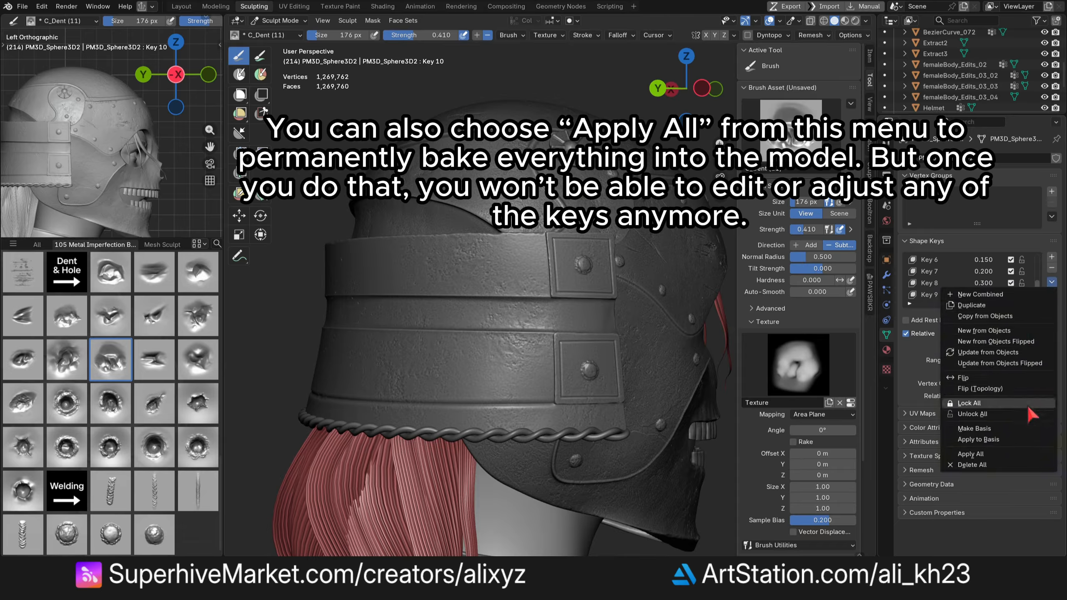
pyautogui.click(1000, 454)
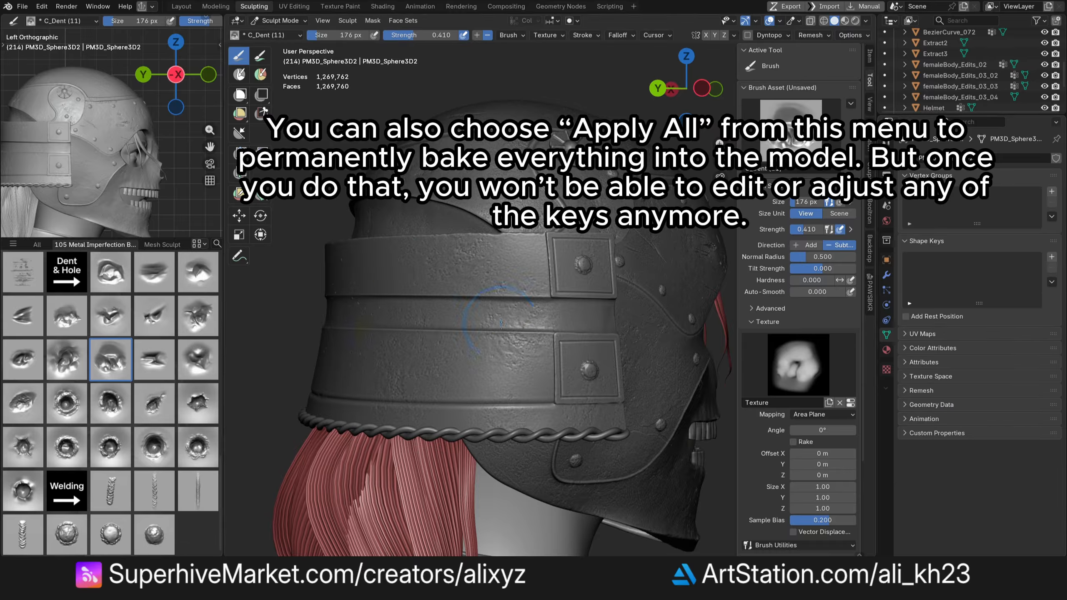